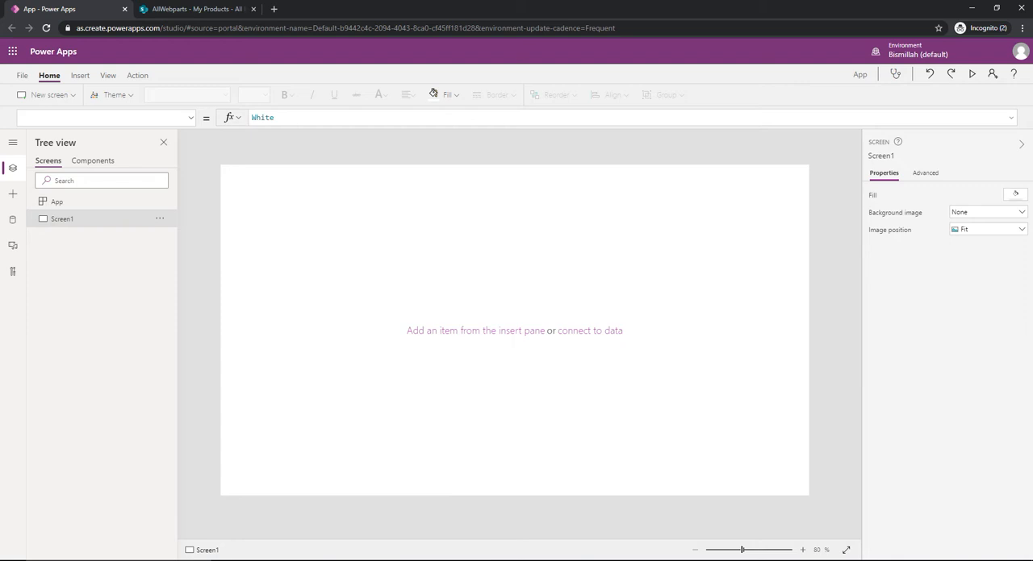
- Review the columns and items of the My Products list in SharePoint, and return to the Power Apps screen
{"action": "left_click", "coordinate": [204, 10]}
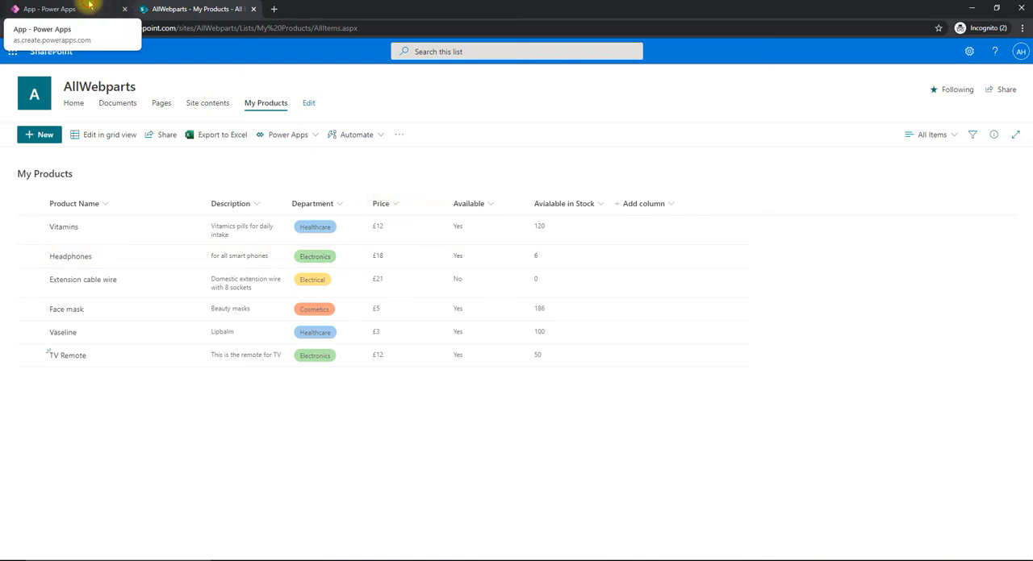
{"action": "left_click", "coordinate": [90, 7]}
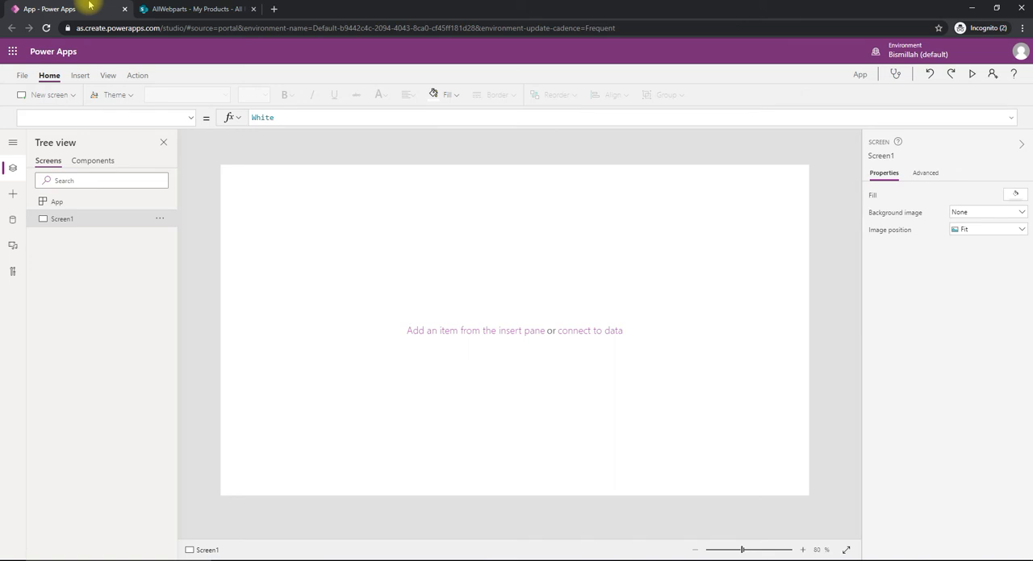
{"action": "left_click", "coordinate": [179, 9]}
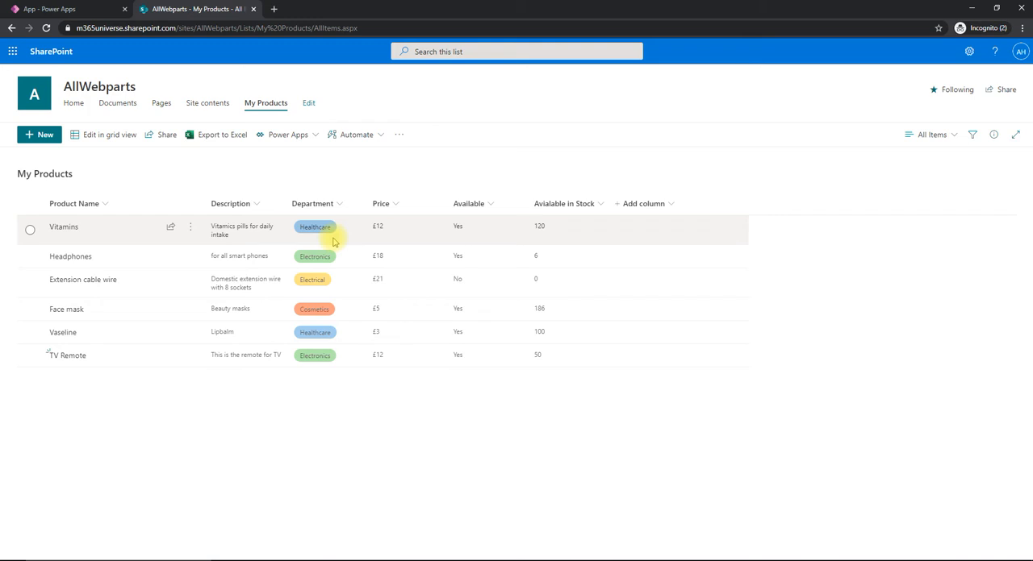
{"action": "left_click", "coordinate": [69, 8]}
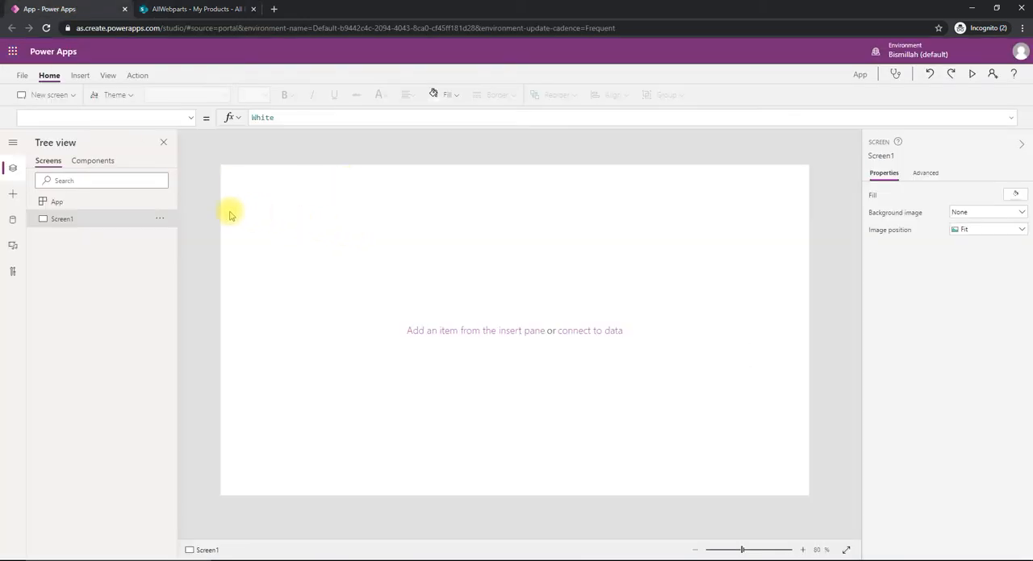
- Insert three buttons and place them edge to edge in one row, starting at about X 272, Y 188
{"action": "left_click", "coordinate": [82, 76]}
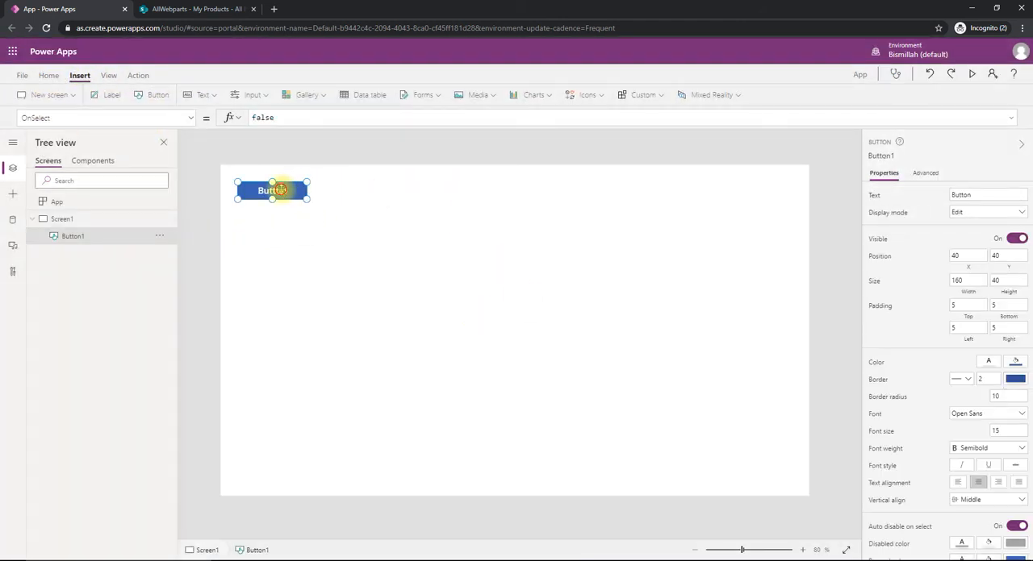
{"action": "left_click_drag", "start_coordinate": [280, 189], "coordinate": [379, 254]}
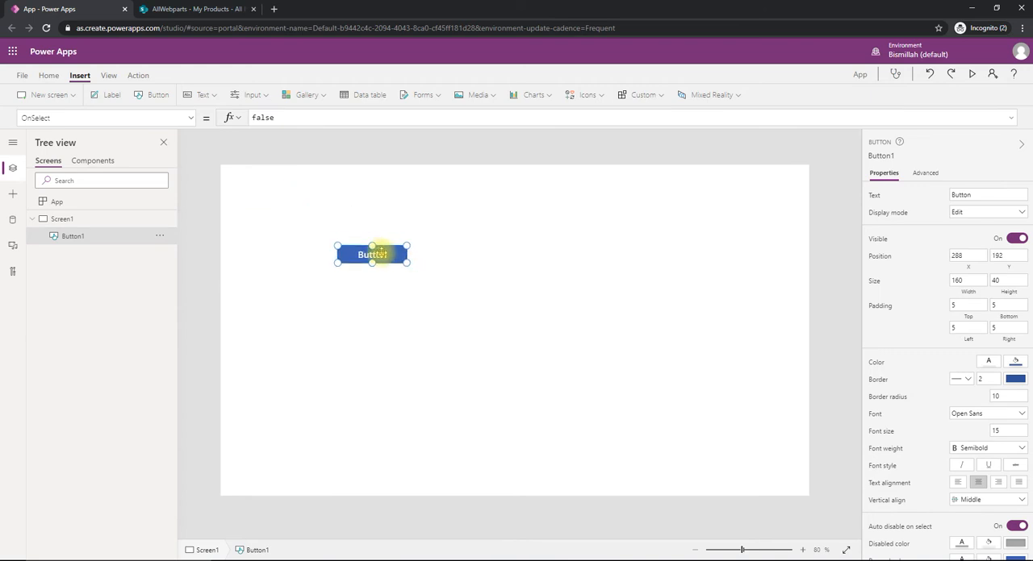
{"action": "left_click", "coordinate": [153, 94]}
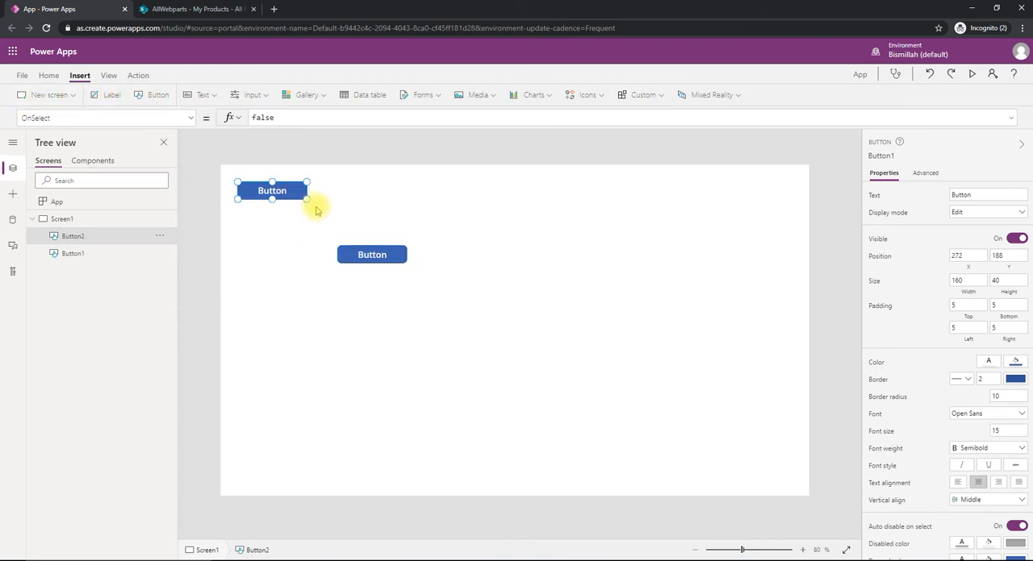
{"action": "left_click_drag", "start_coordinate": [277, 189], "coordinate": [449, 254]}
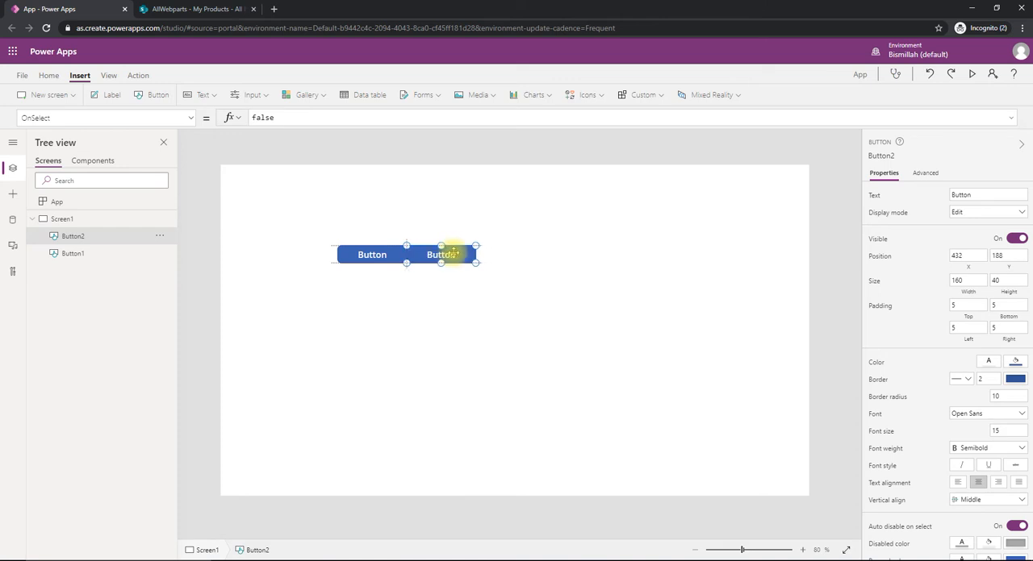
{"action": "left_click", "coordinate": [139, 94]}
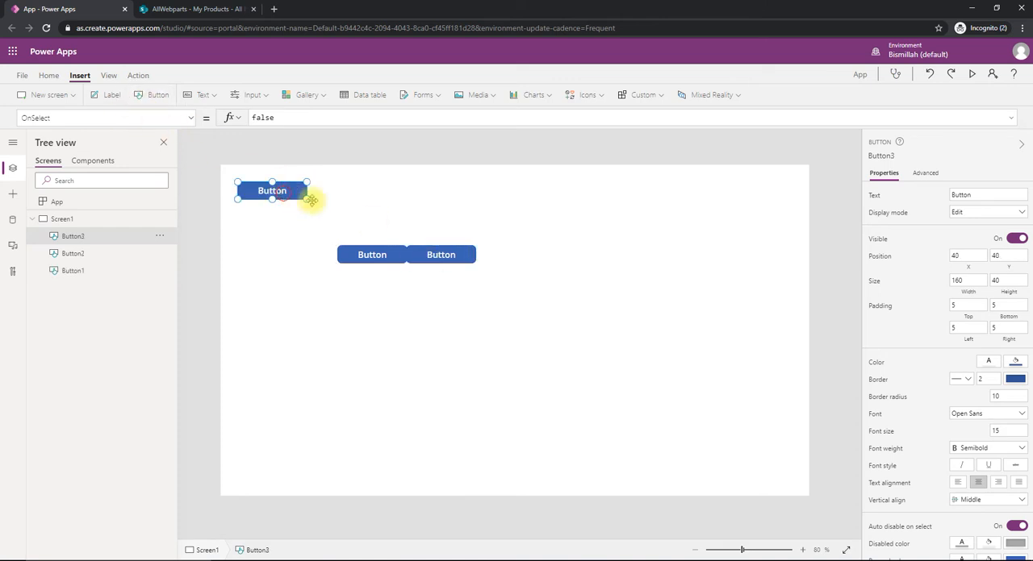
{"action": "left_click_drag", "start_coordinate": [311, 201], "coordinate": [526, 255]}
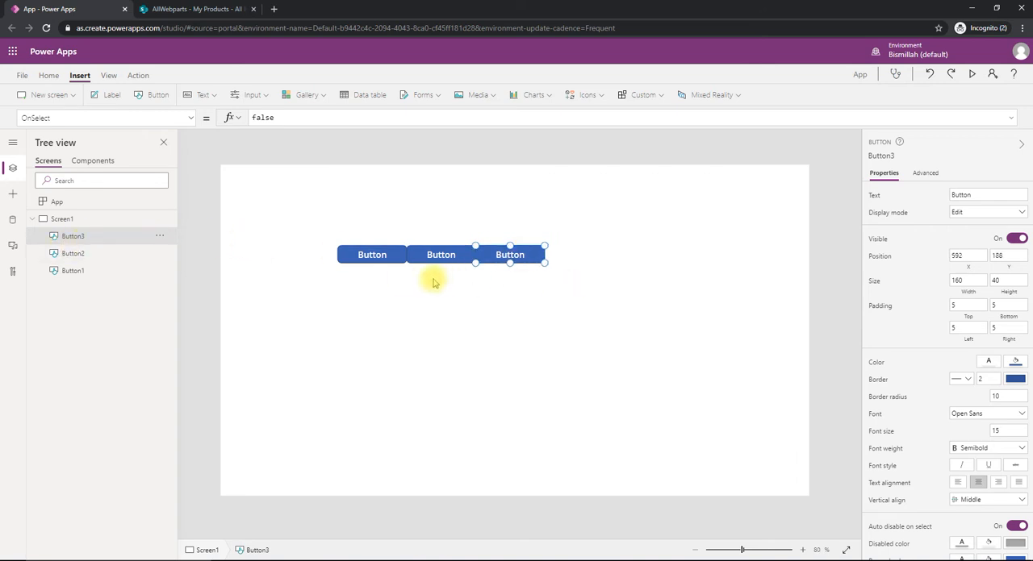
- Set the text of the first button in the row to "Name & Desc", checking the SharePoint list for the column names
{"action": "left_click", "coordinate": [372, 256]}
{"action": "double_click", "coordinate": [975, 194]}
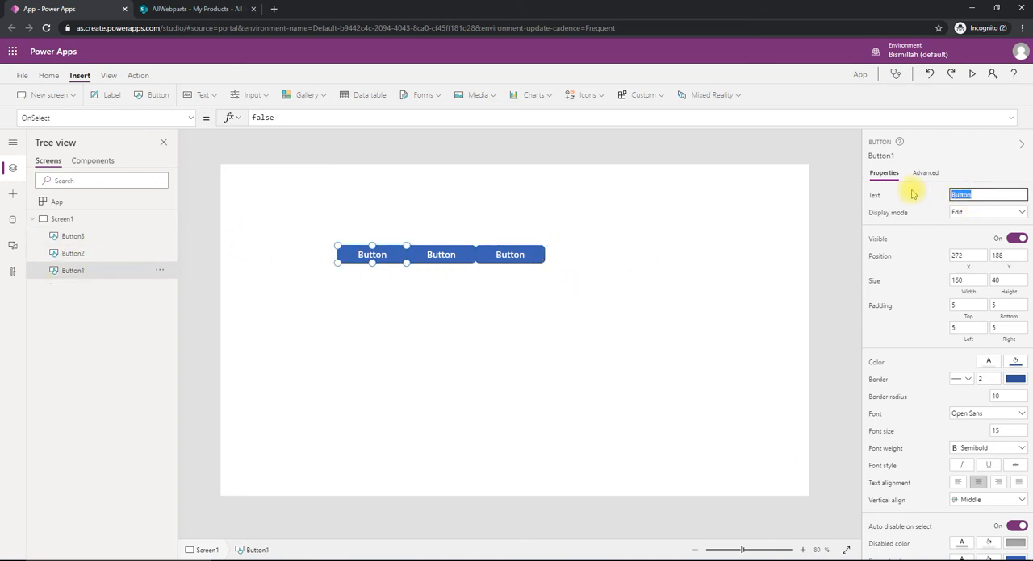
{"action": "left_click", "coordinate": [216, 9]}
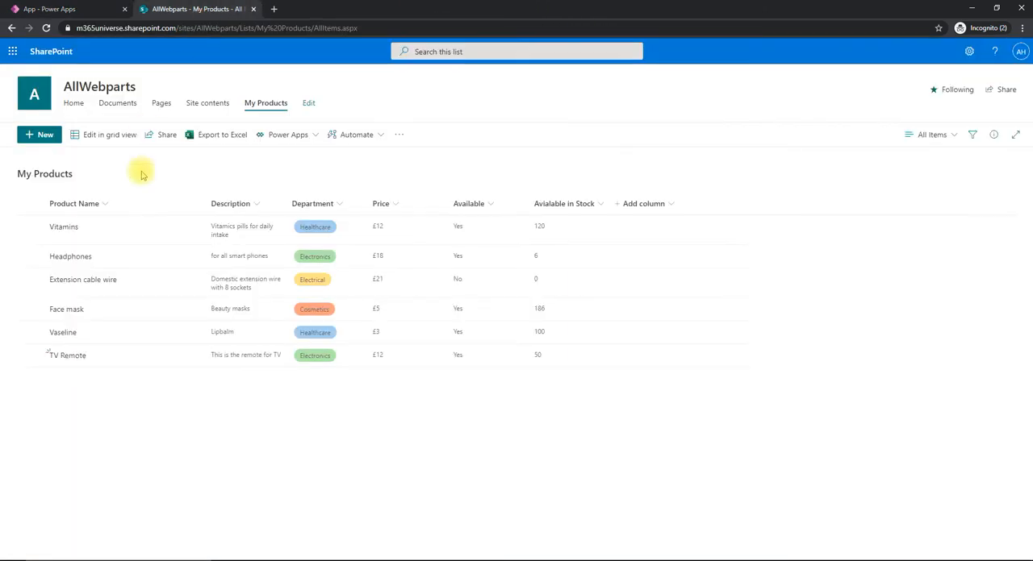
{"action": "left_click", "coordinate": [48, 9]}
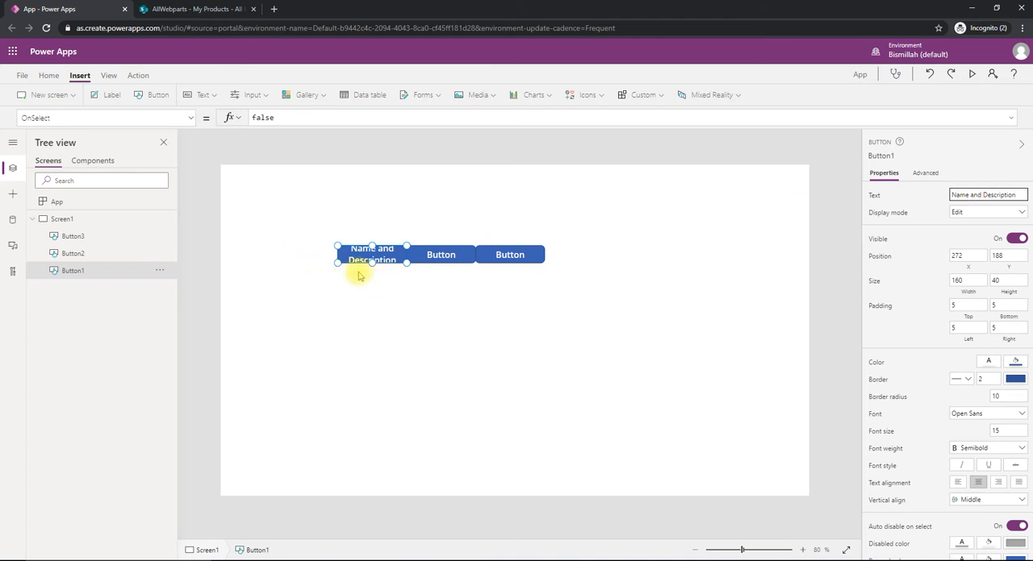
{"action": "left_click", "coordinate": [996, 195]}
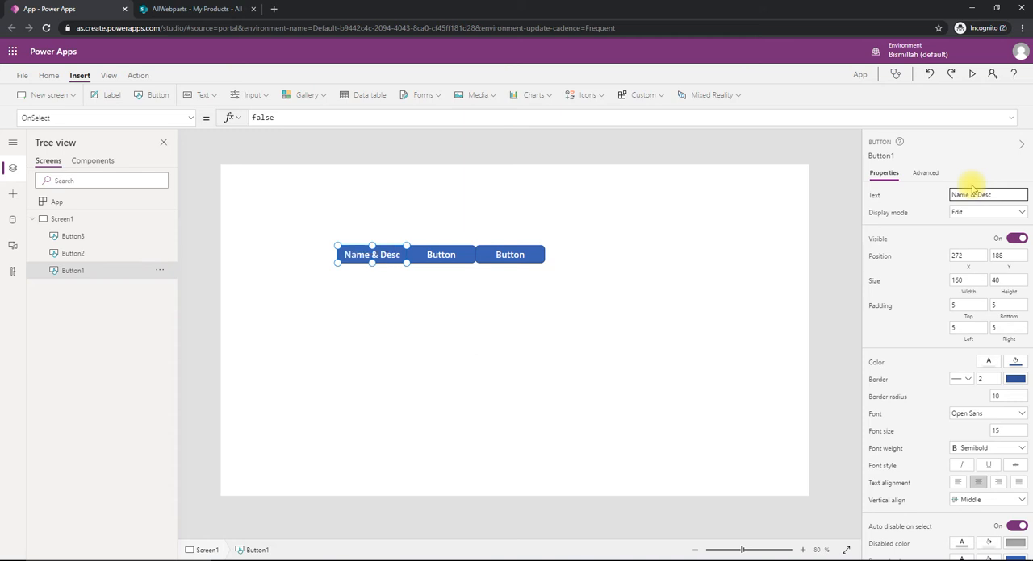
- Set the text of the middle button to "Dept & Price", based on the next columns of the SharePoint list
{"action": "left_click", "coordinate": [452, 254]}
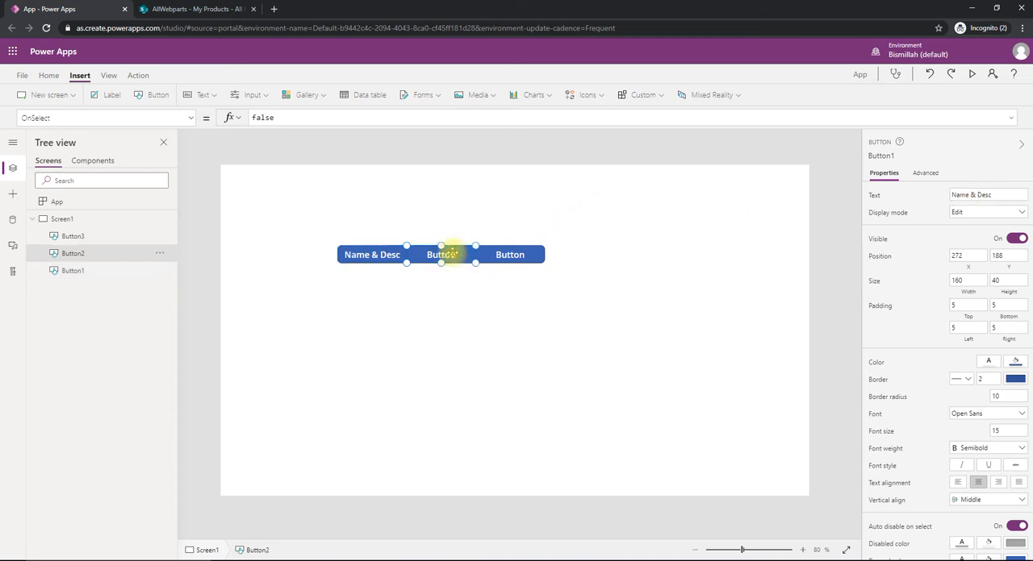
{"action": "left_click", "coordinate": [183, 8]}
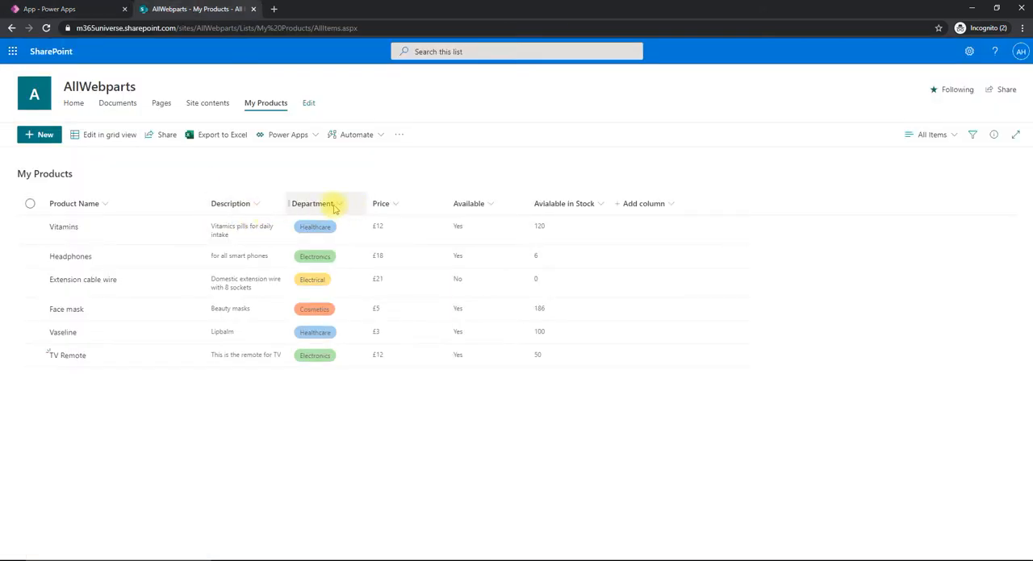
{"action": "left_click", "coordinate": [61, 9]}
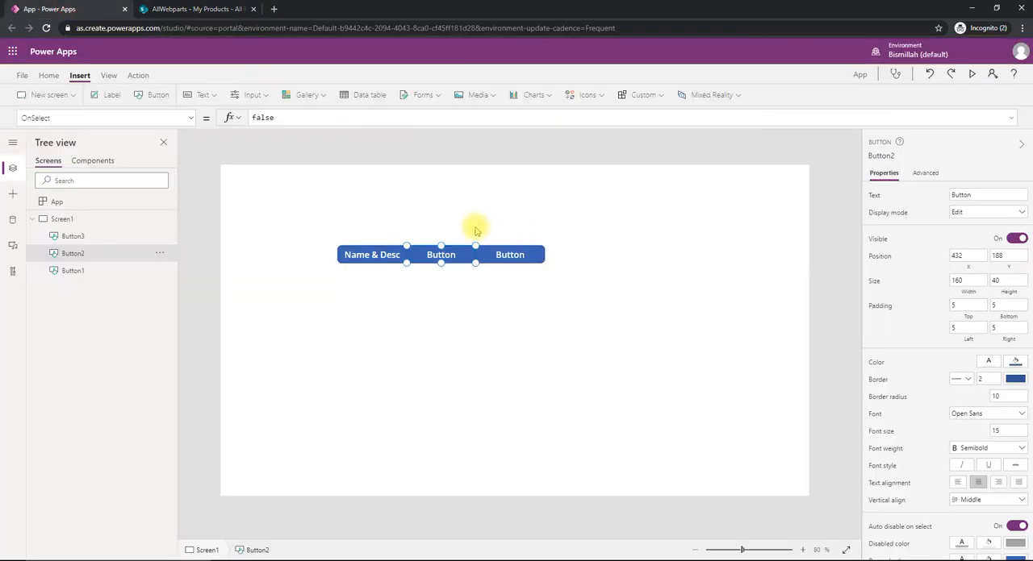
{"action": "left_click", "coordinate": [981, 194]}
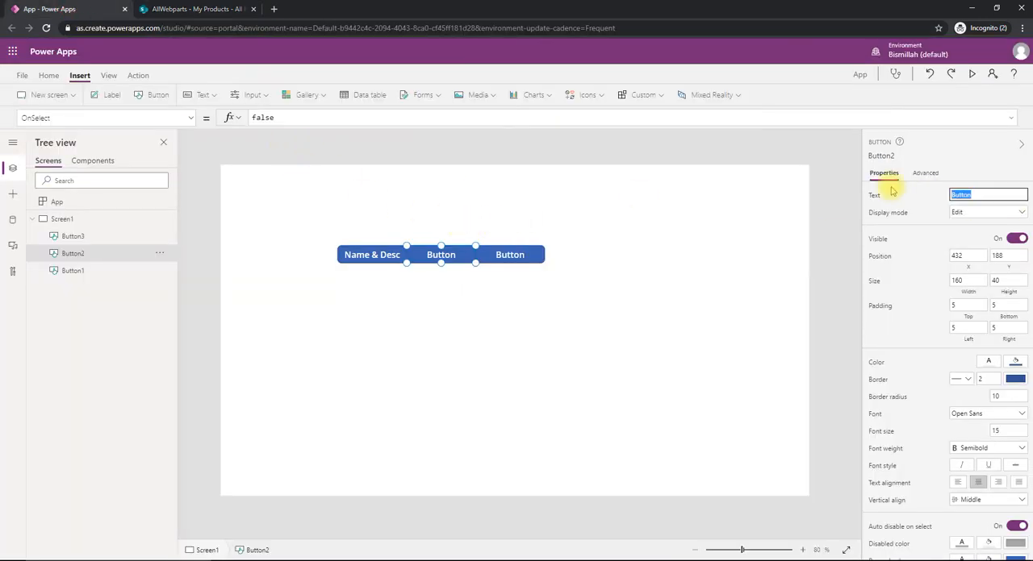
{"action": "type", "text": "Dept & Price"}
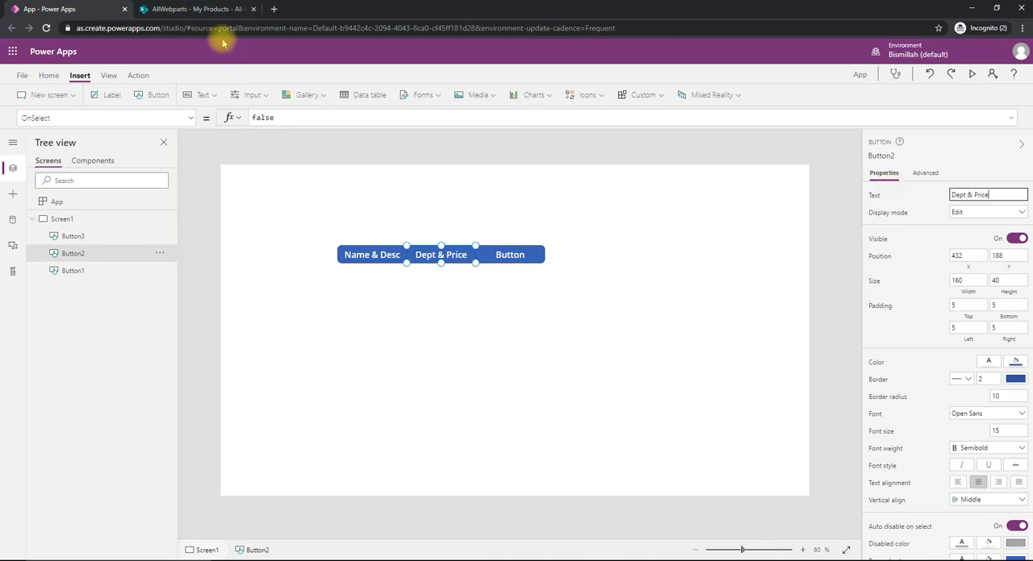
- Set the text of the third button to "Availability", after checking the remaining columns of the SharePoint list
{"action": "left_click", "coordinate": [206, 9]}
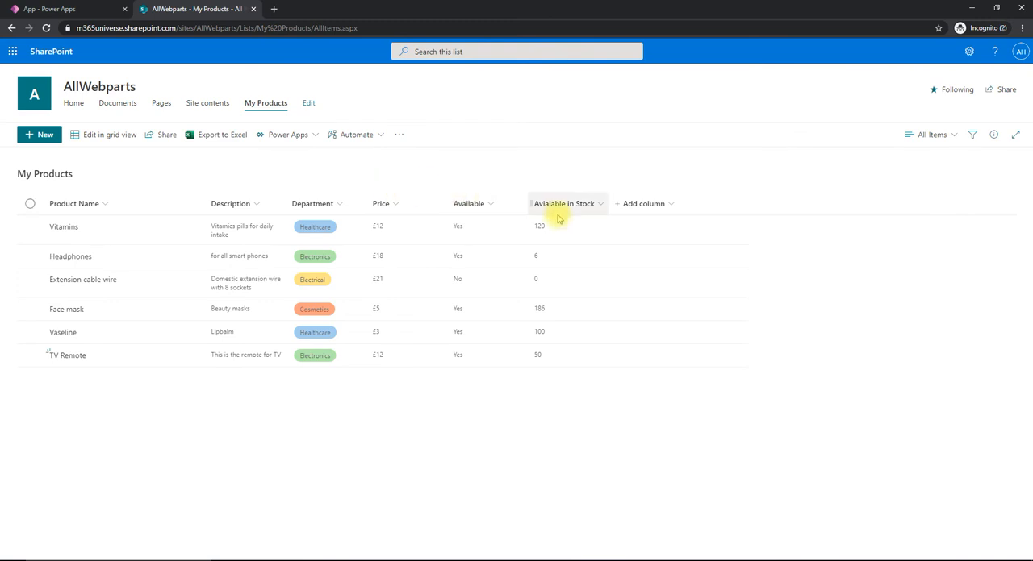
{"action": "left_click", "coordinate": [44, 7]}
{"action": "left_click", "coordinate": [511, 254]}
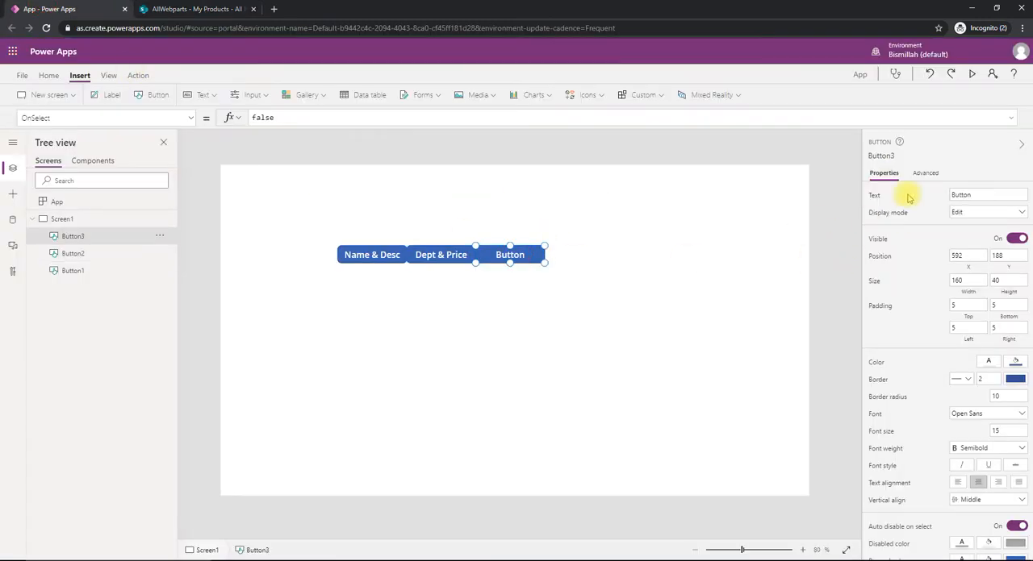
{"action": "left_click", "coordinate": [986, 198]}
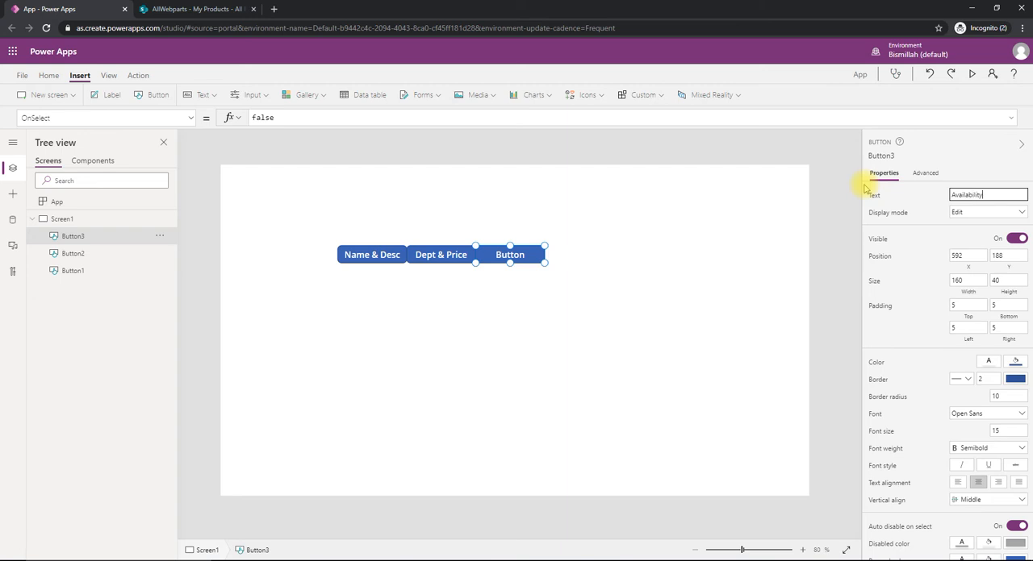
{"action": "left_click", "coordinate": [426, 429]}
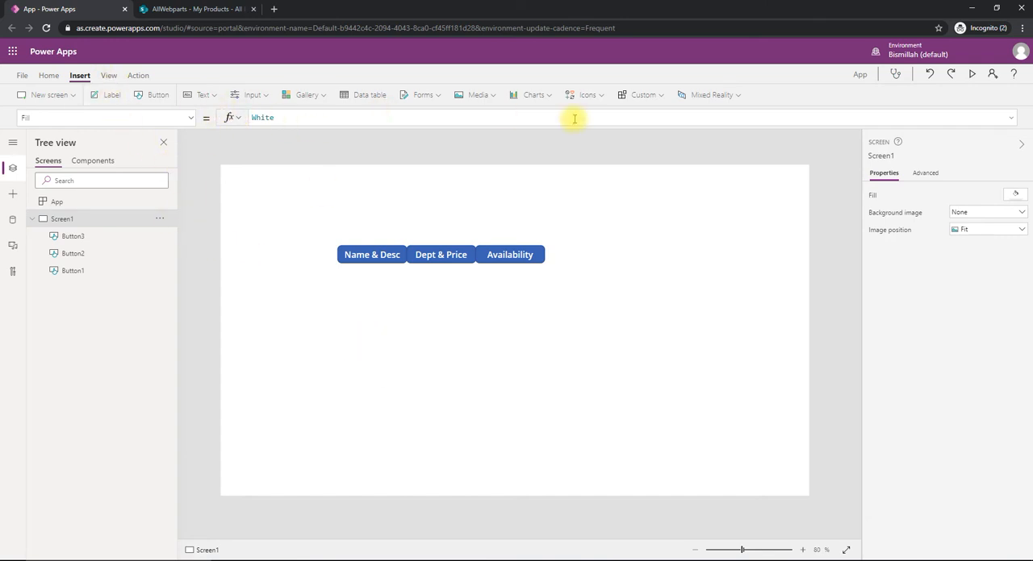
- Insert an edit form and place it directly below the button row, at about X 271, Y 231
{"action": "left_click", "coordinate": [425, 96]}
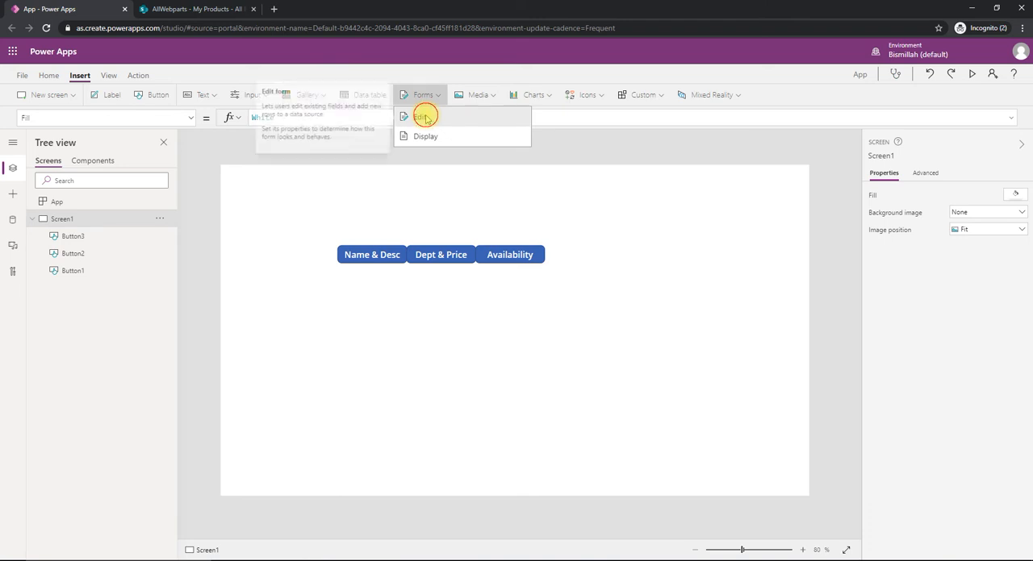
{"action": "left_click", "coordinate": [421, 117]}
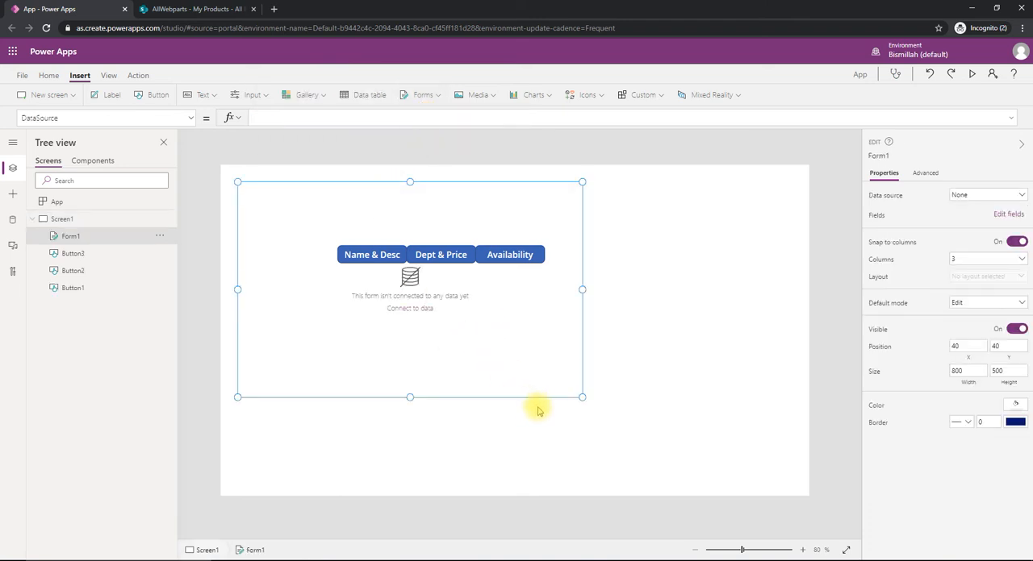
{"action": "left_click_drag", "start_coordinate": [489, 183], "coordinate": [590, 265]}
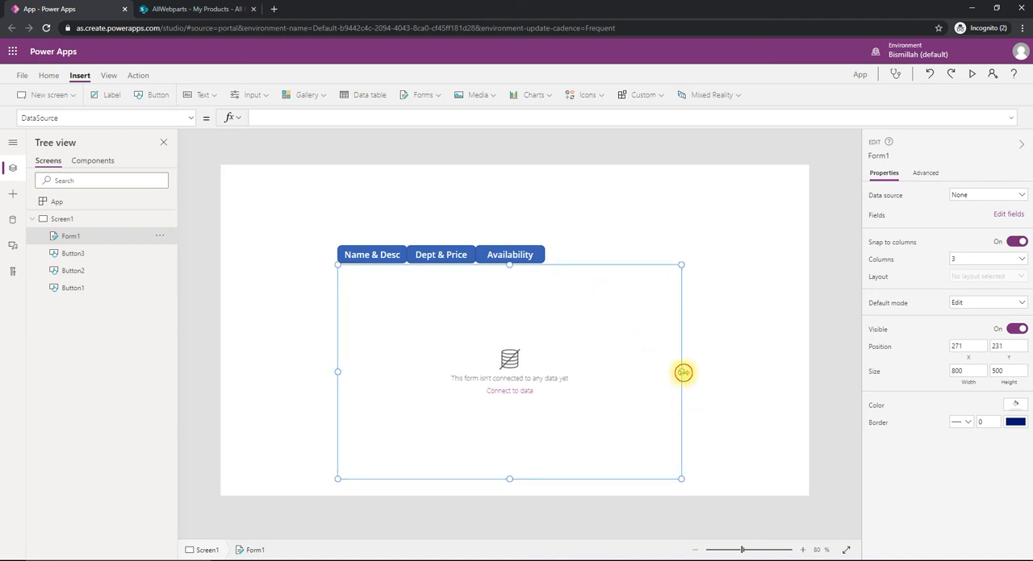
- Connect the edit form to the My Products list through the existing SharePoint connection
{"action": "left_click", "coordinate": [985, 200]}
{"action": "left_click", "coordinate": [920, 306]}
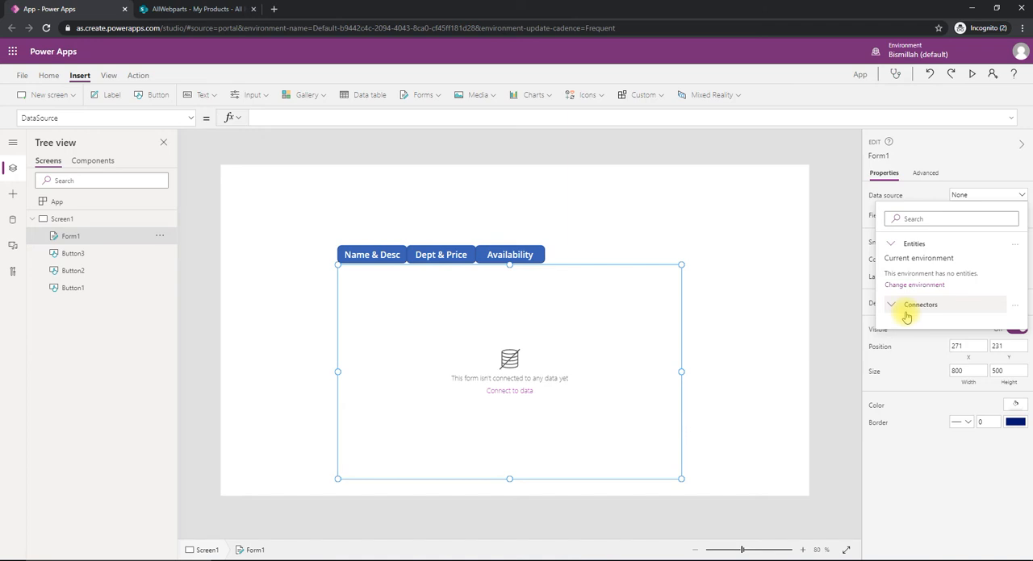
{"action": "left_click", "coordinate": [906, 315]}
{"action": "left_click", "coordinate": [69, 295]}
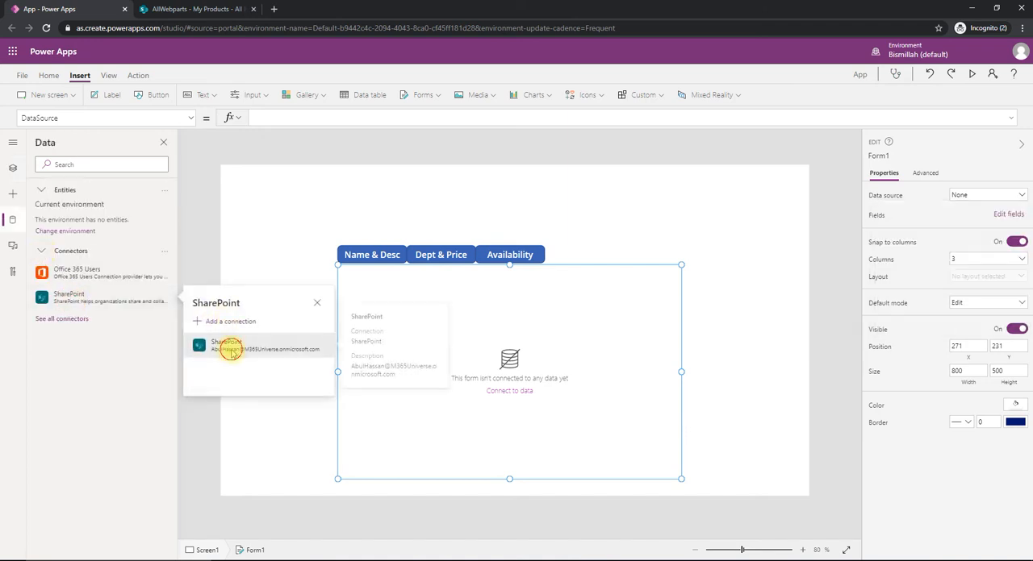
{"action": "left_click", "coordinate": [299, 352]}
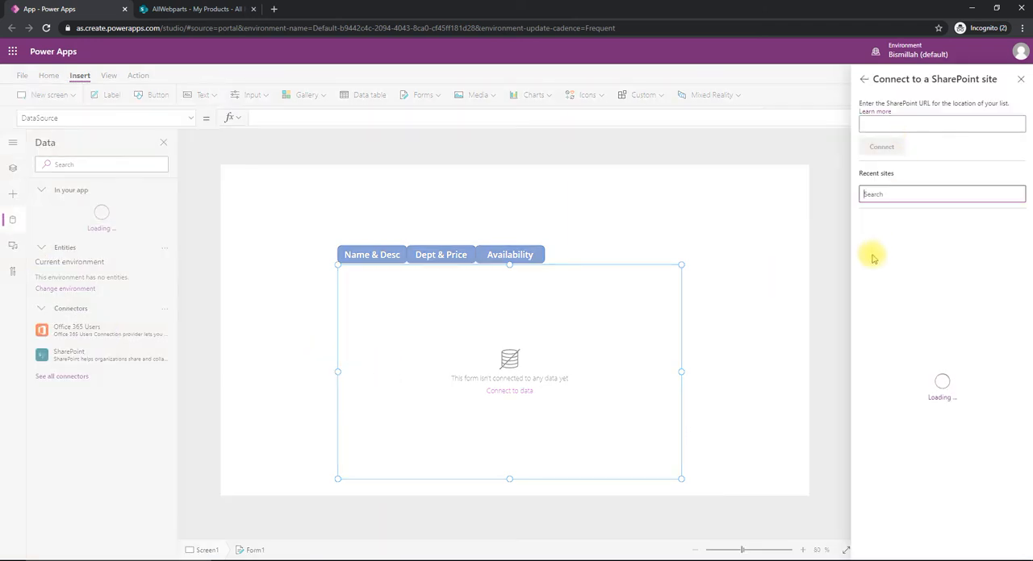
{"action": "left_click", "coordinate": [894, 235]}
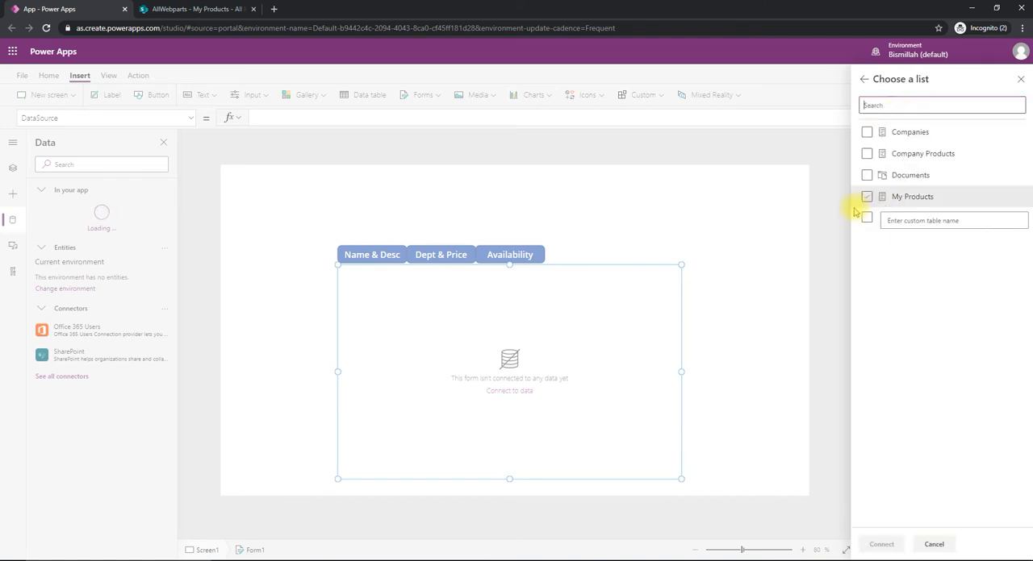
{"action": "left_click", "coordinate": [865, 200]}
{"action": "left_click", "coordinate": [218, 9]}
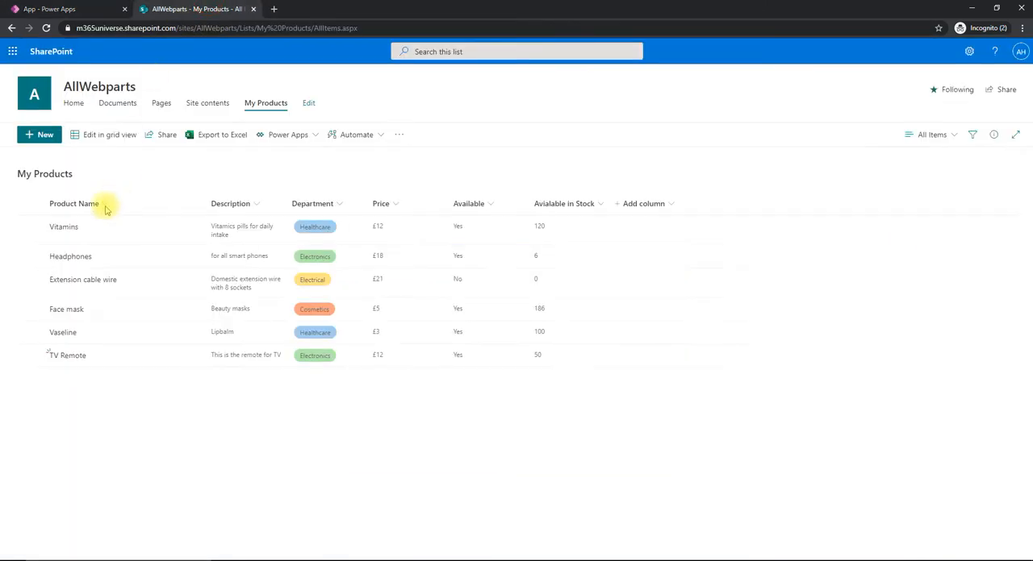
{"action": "left_click", "coordinate": [50, 10]}
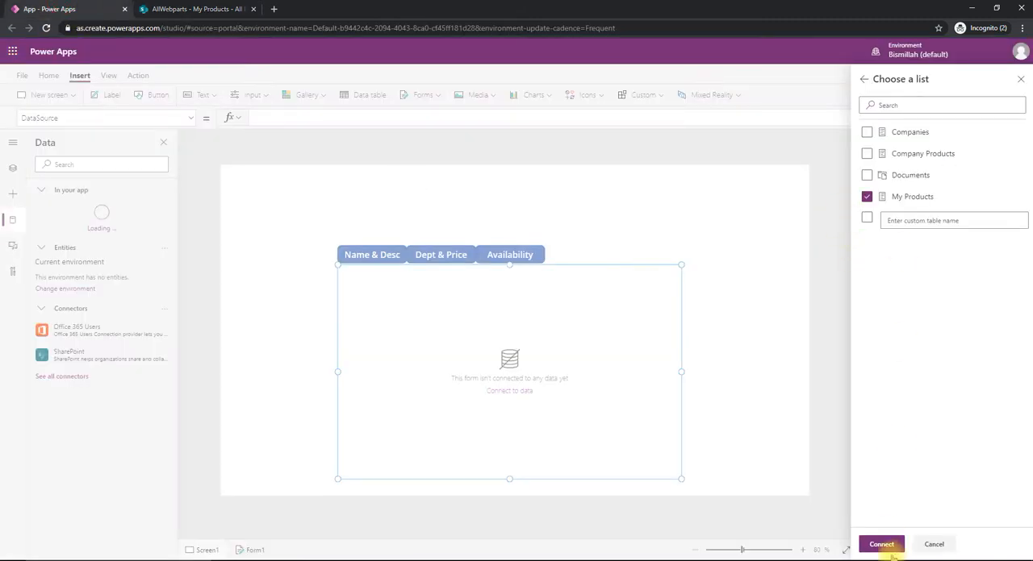
{"action": "left_click", "coordinate": [880, 546]}
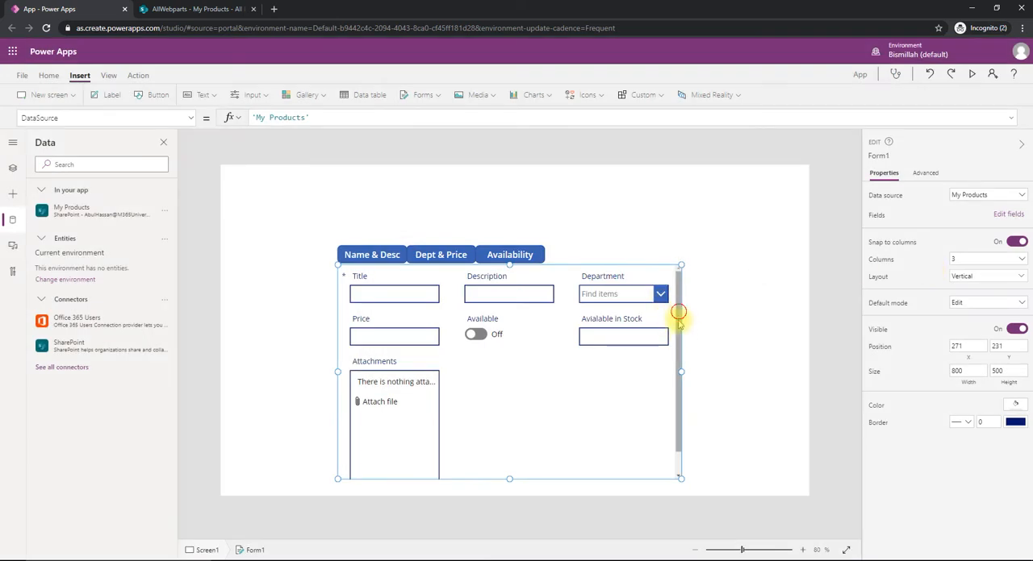
- Remove the Attachments field from the edit form
{"action": "scroll", "coordinate": [678, 355], "scroll_direction": "down", "scroll_amount": 1}
{"action": "scroll", "coordinate": [676, 357], "scroll_direction": "up", "scroll_amount": 1}
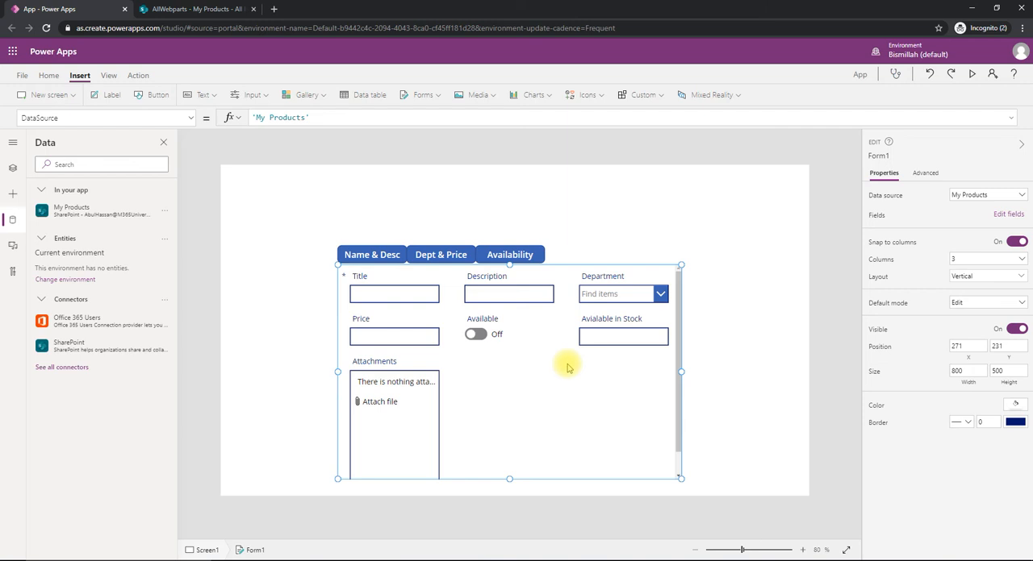
{"action": "left_click", "coordinate": [1014, 218]}
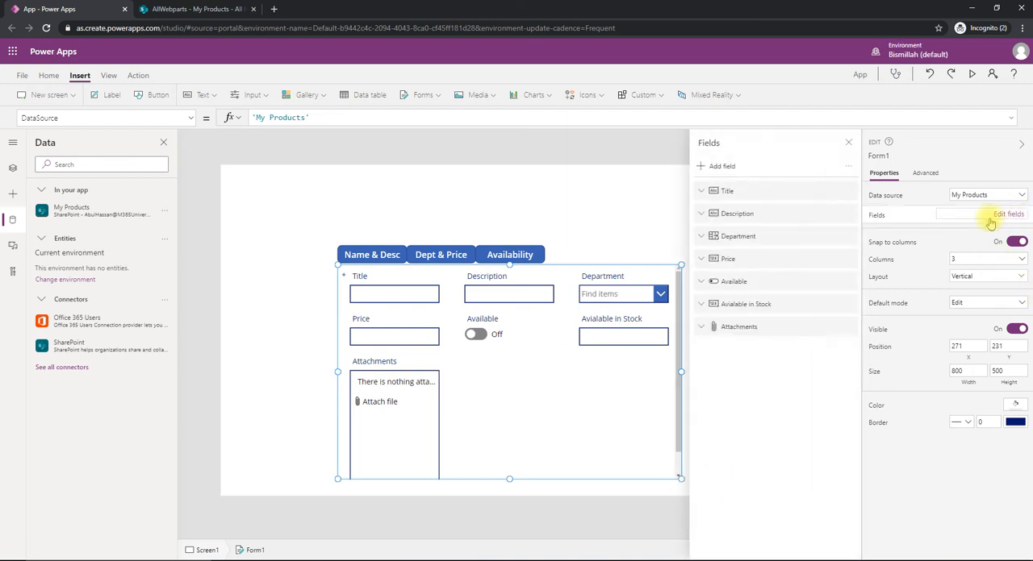
{"action": "left_click", "coordinate": [848, 330]}
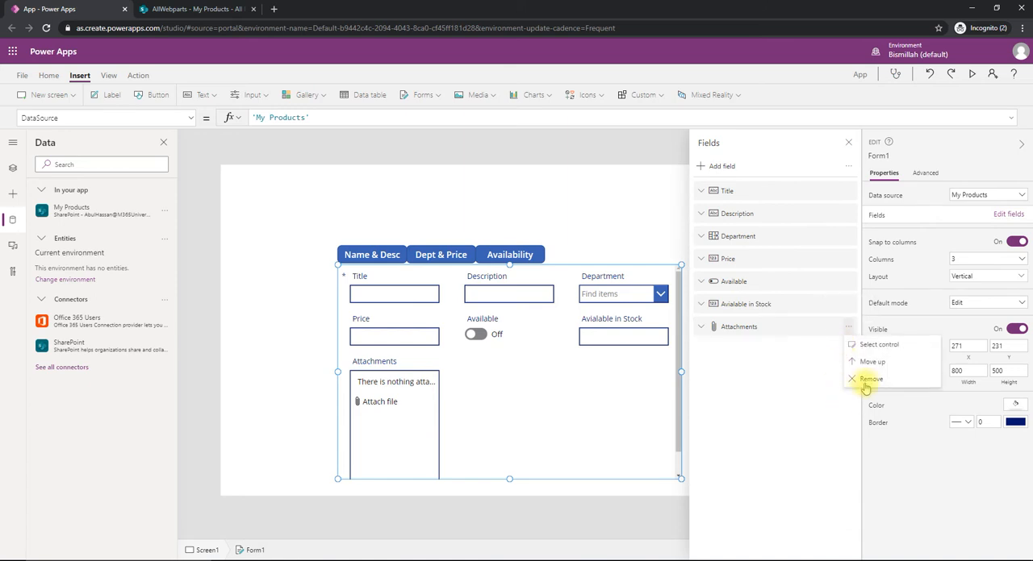
{"action": "left_click", "coordinate": [863, 363]}
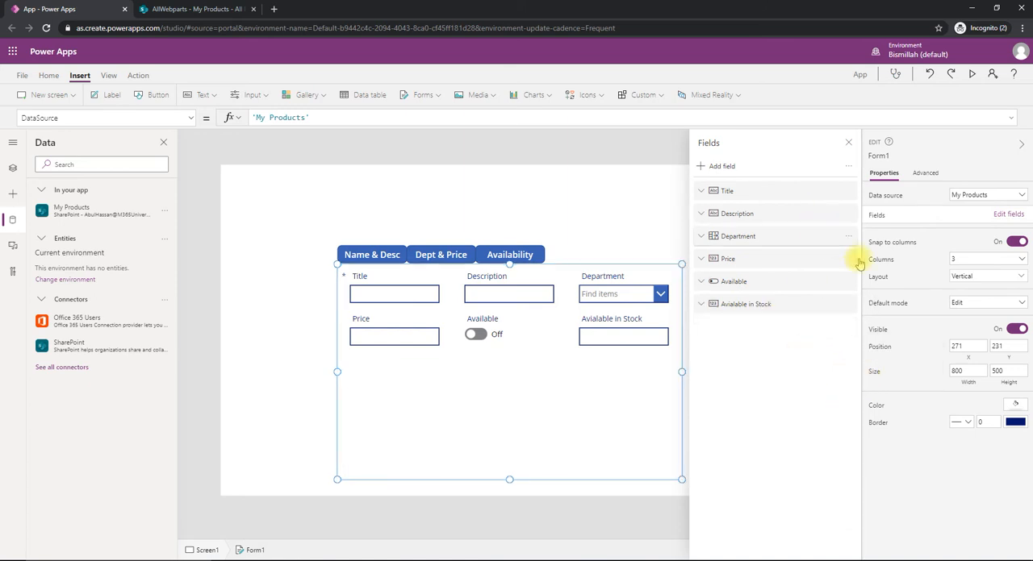
- Set the edit form's layout to 1 column and close the field list
{"action": "left_click", "coordinate": [964, 261]}
{"action": "left_click", "coordinate": [965, 271]}
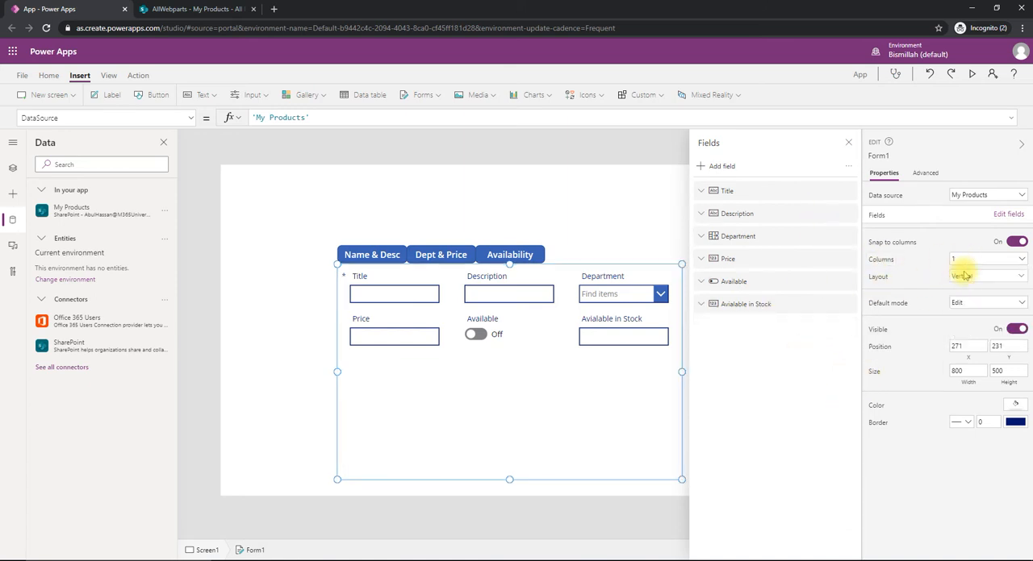
{"action": "left_click", "coordinate": [848, 143]}
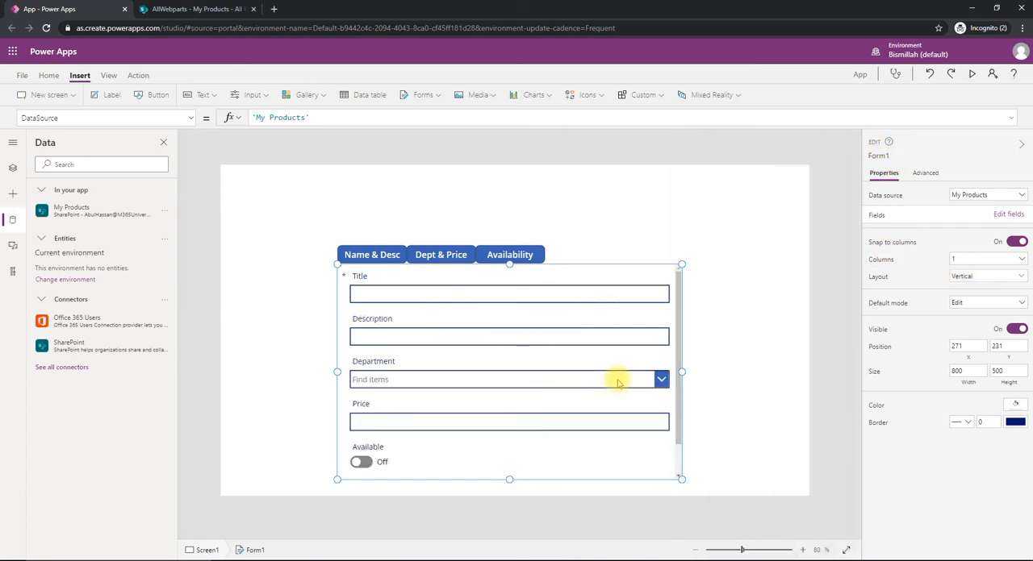
- Narrow the form to the button row's width, about 481, give it a border of 1, and reduce its height to end below the Price label
{"action": "left_click_drag", "start_coordinate": [682, 372], "coordinate": [545, 370]}
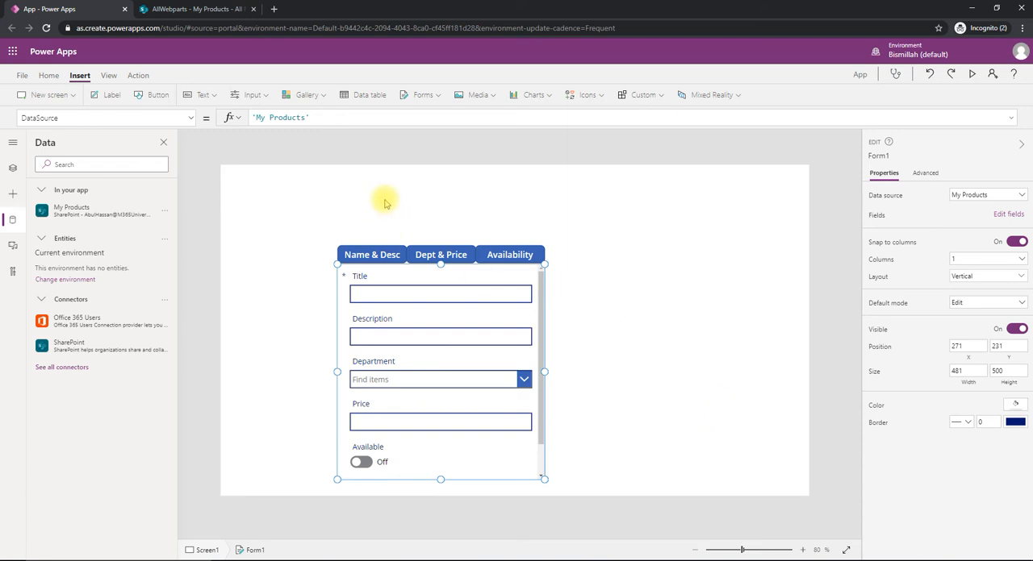
{"action": "left_click", "coordinate": [981, 419]}
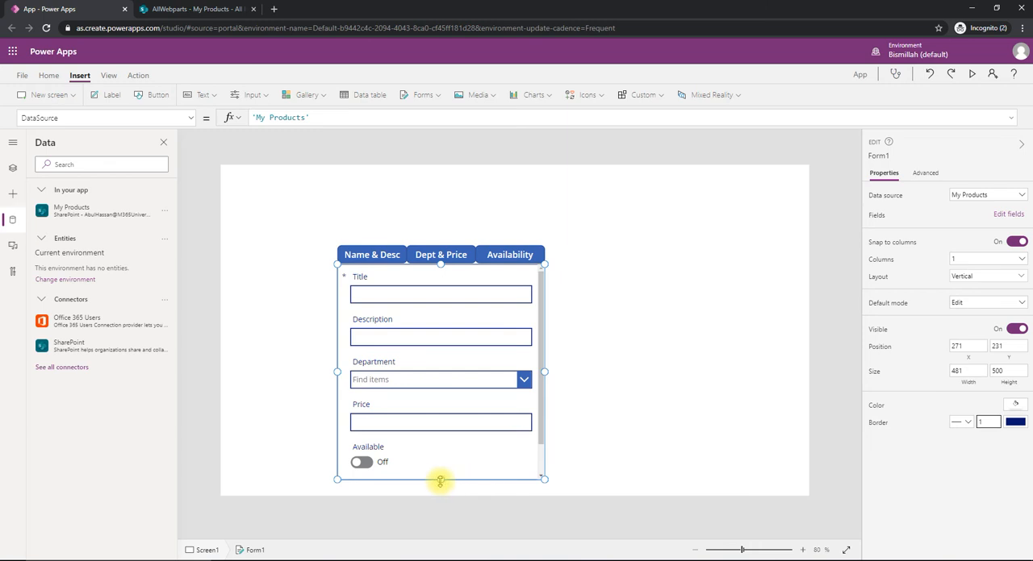
{"action": "left_click_drag", "start_coordinate": [439, 482], "coordinate": [444, 418]}
{"action": "left_click_drag", "start_coordinate": [445, 392], "coordinate": [444, 428]}
- Move the three tab buttons and the form together up and slightly right, with the first button at about X 313, Y 112
{"action": "left_click_drag", "start_coordinate": [303, 229], "coordinate": [631, 416]}
{"action": "left_click", "coordinate": [494, 337]}
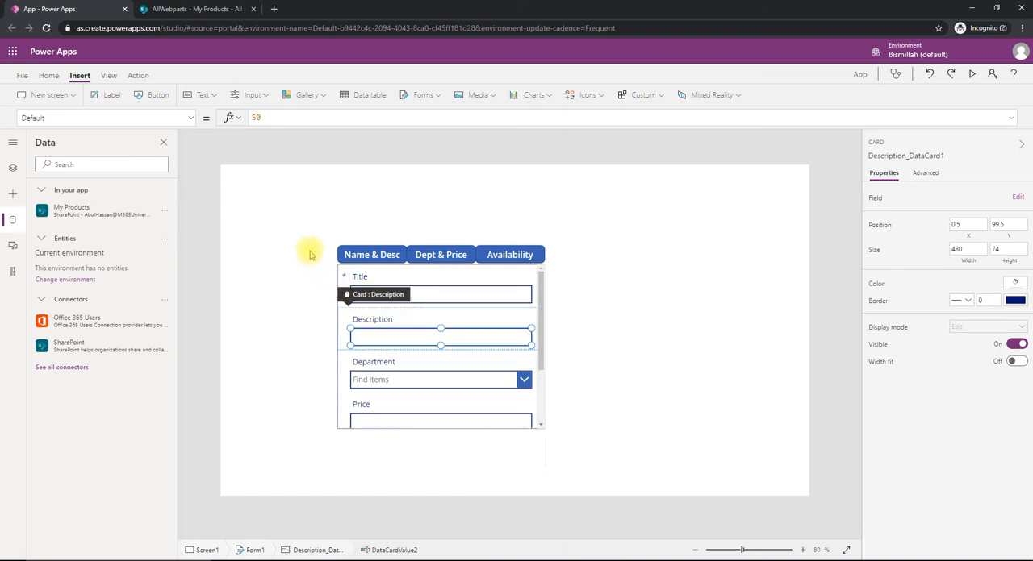
{"action": "left_click_drag", "start_coordinate": [306, 231], "coordinate": [633, 478]}
{"action": "left_click_drag", "start_coordinate": [547, 255], "coordinate": [560, 211]}
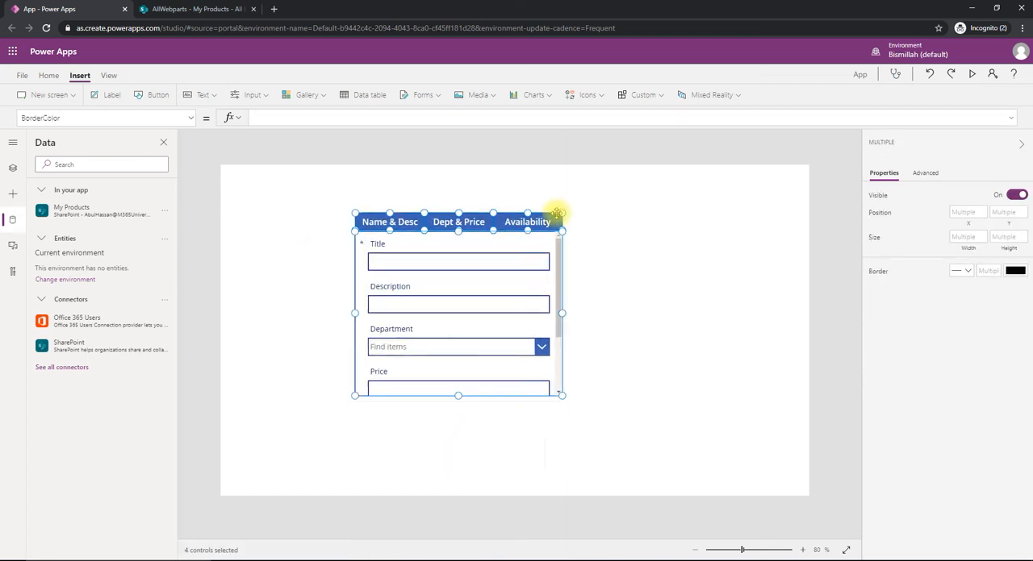
{"action": "left_click", "coordinate": [641, 279]}
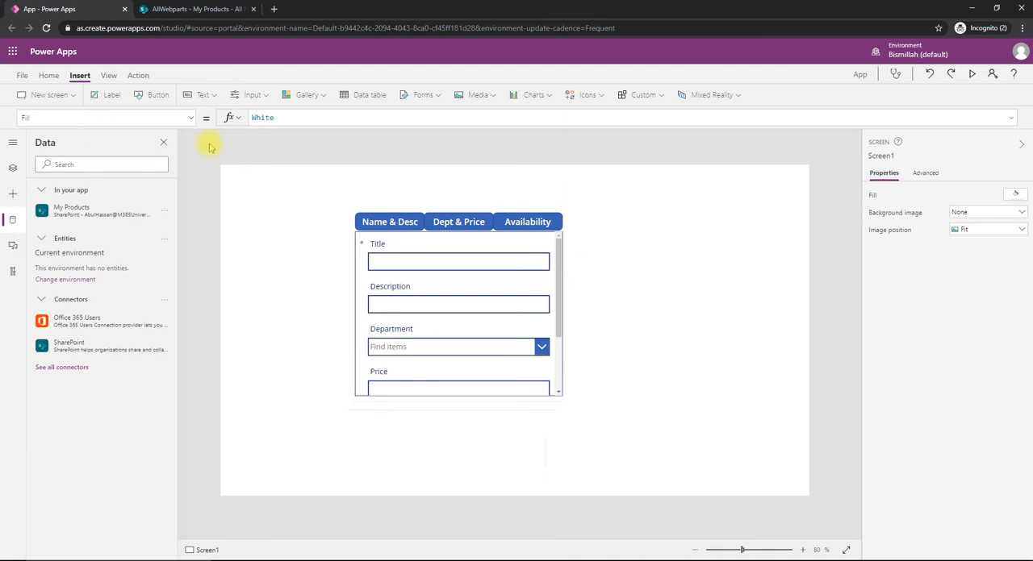
- Insert a button centred below the form, at about X 473, Y 609, and set its text to "SAVE"
{"action": "left_click", "coordinate": [153, 94]}
{"action": "left_click_drag", "start_coordinate": [260, 191], "coordinate": [440, 409]}
{"action": "mouse_move", "coordinate": [462, 450]}
{"action": "left_mouse_down"}
{"action": "mouse_move", "coordinate": [471, 450]}
{"action": "mouse_move", "coordinate": [465, 437]}
{"action": "left_mouse_up"}
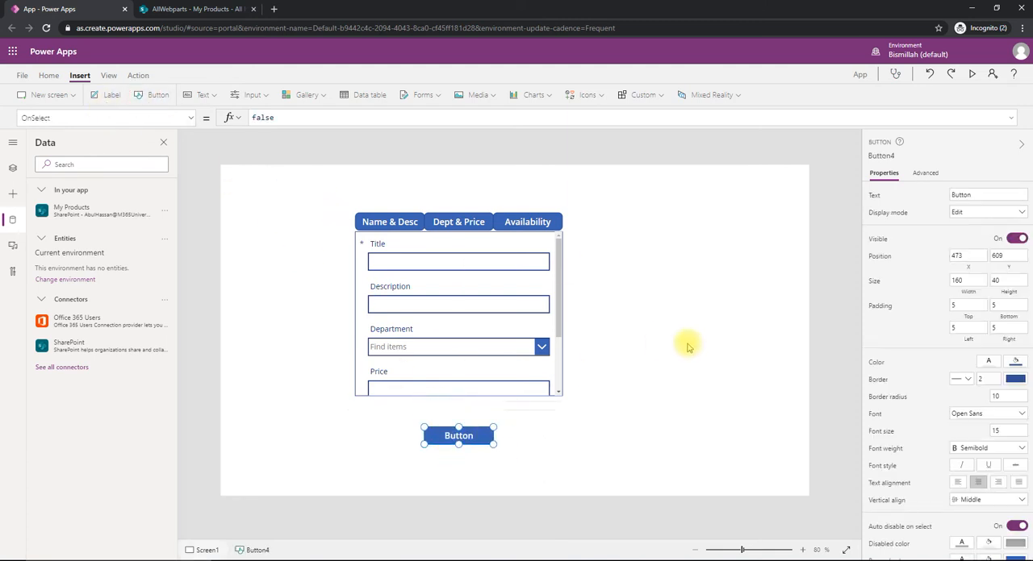
{"action": "left_click", "coordinate": [980, 195]}
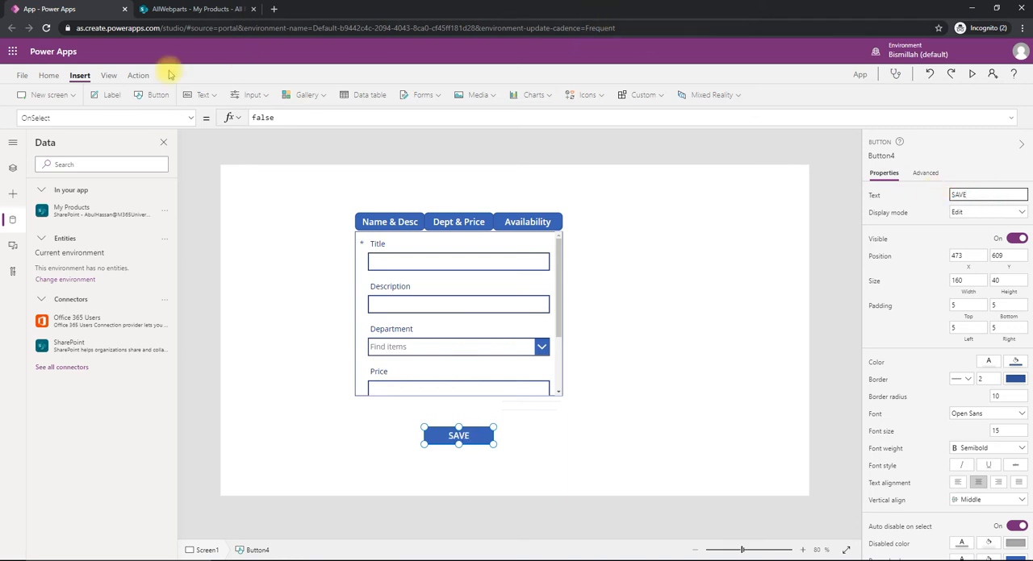
- Set the SAVE button's OnSelect formula to SubmitForm(Form1);NewForm(Form1);
{"action": "left_click", "coordinate": [137, 75]}
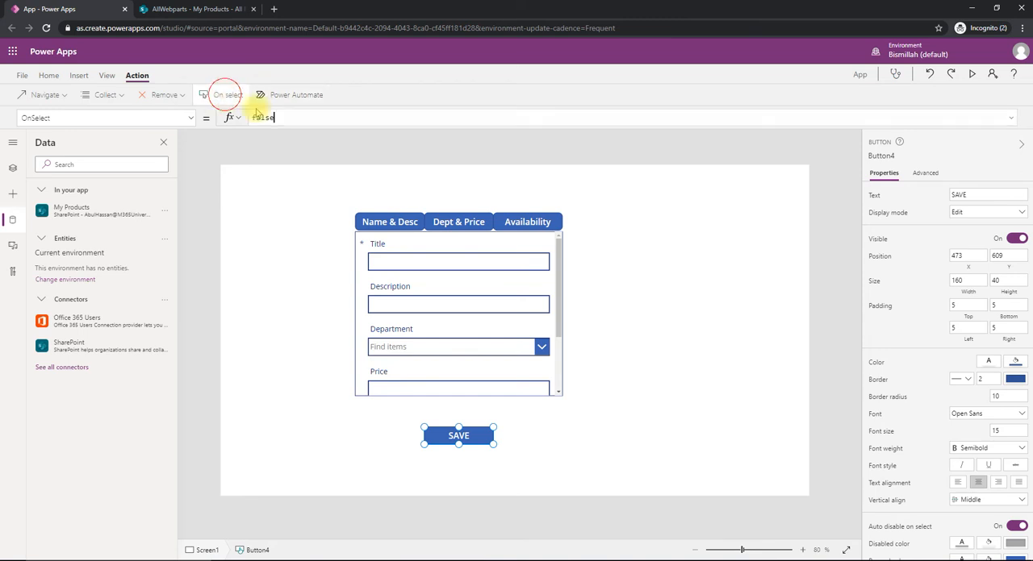
{"action": "left_click_drag", "start_coordinate": [288, 118], "coordinate": [194, 109]}
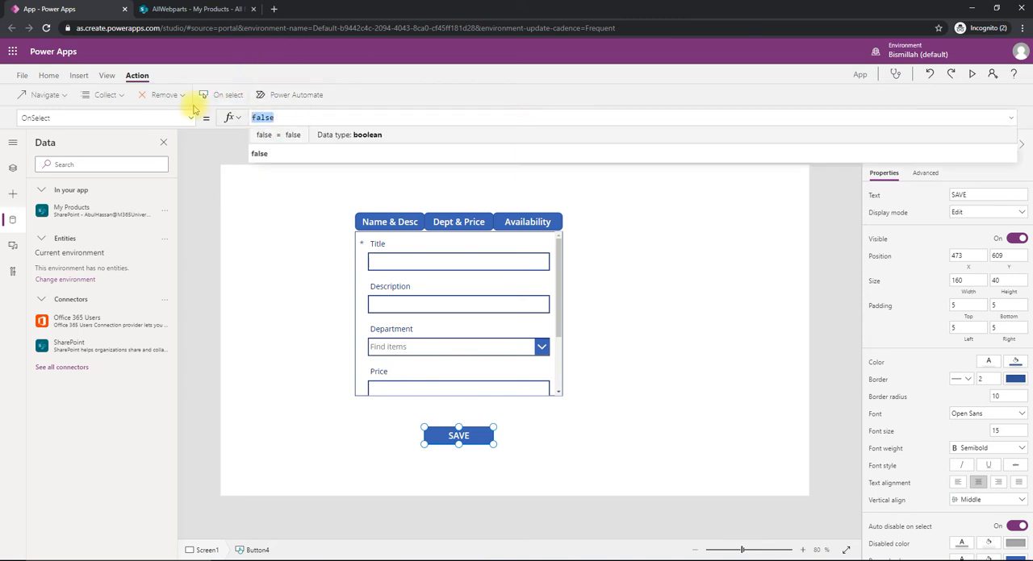
{"action": "type", "text": "submit"}
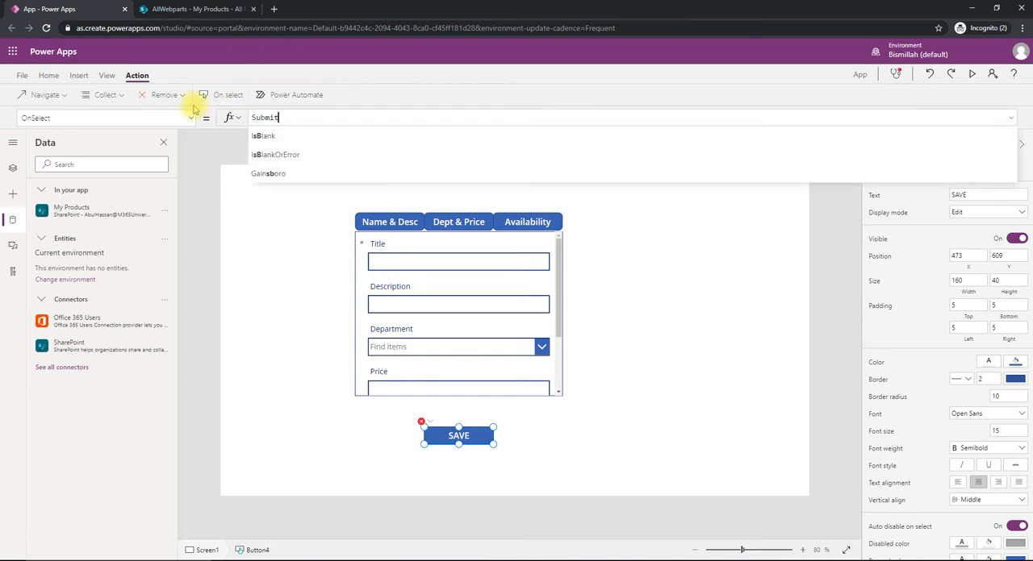
{"action": "type", "text": "Form(Form1"}
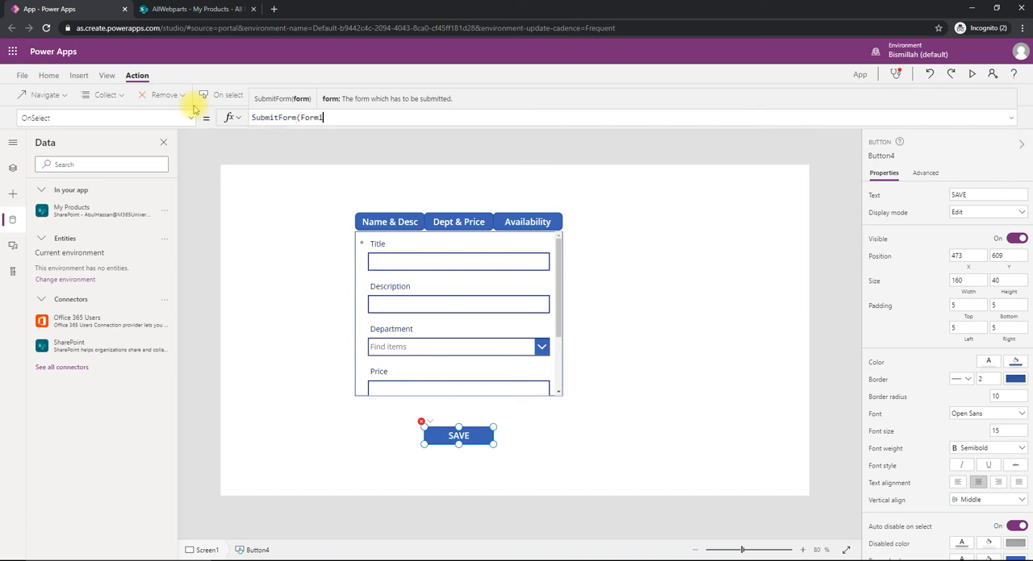
{"action": "type", "text": ");New"}
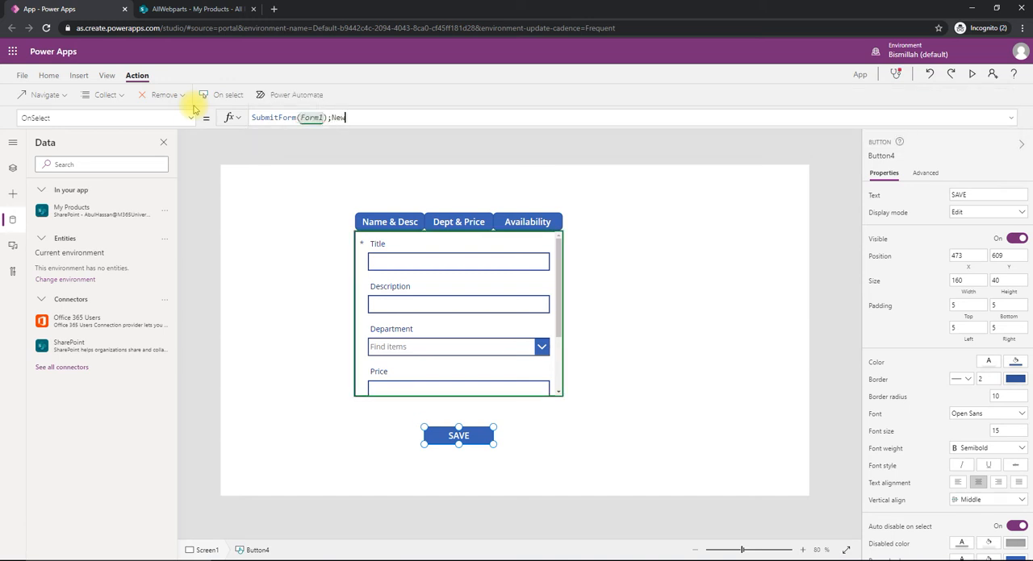
{"action": "type", "text": "Form(Form1"}
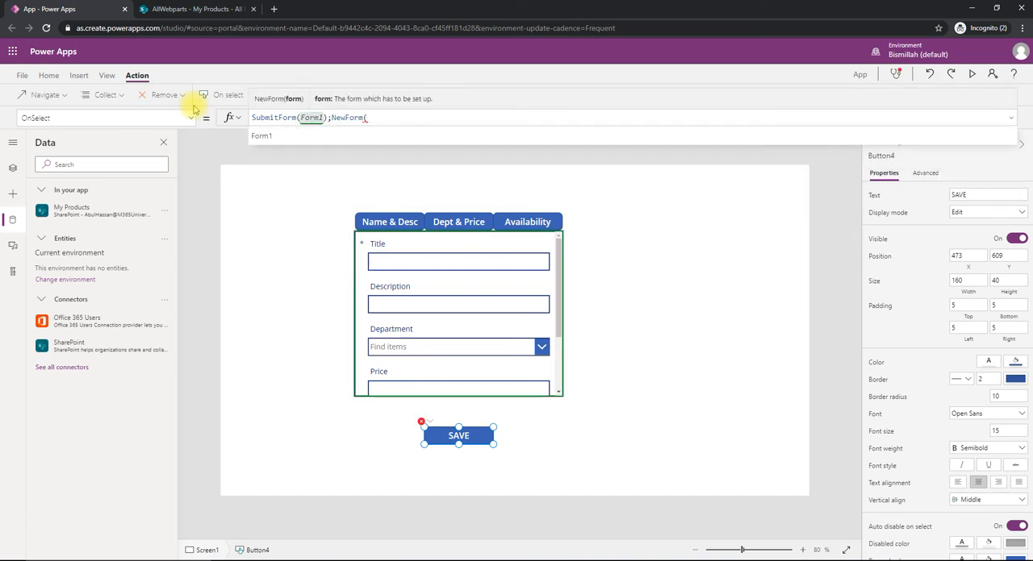
{"action": "type", "text": ");"}
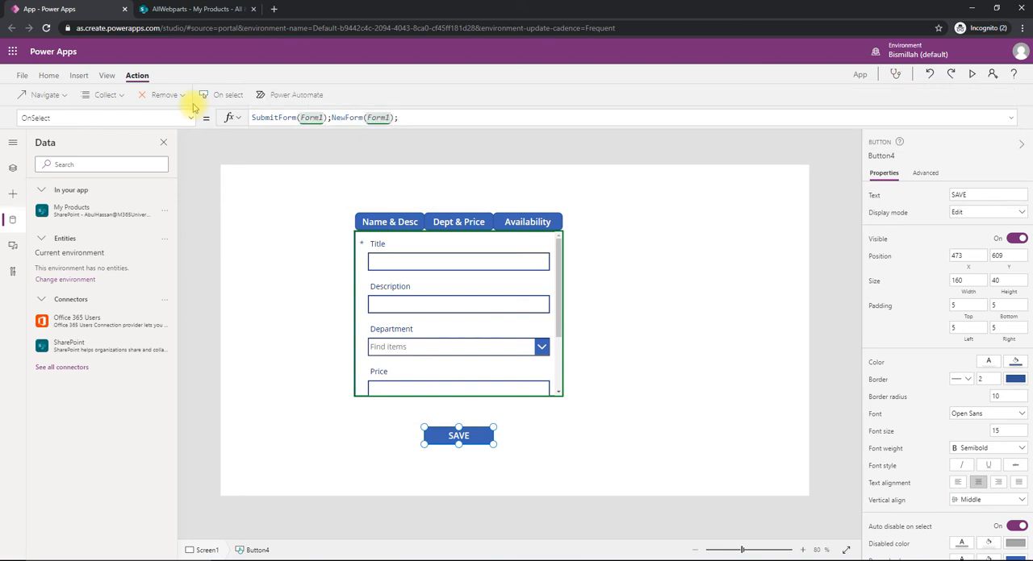
{"action": "left_click", "coordinate": [586, 436]}
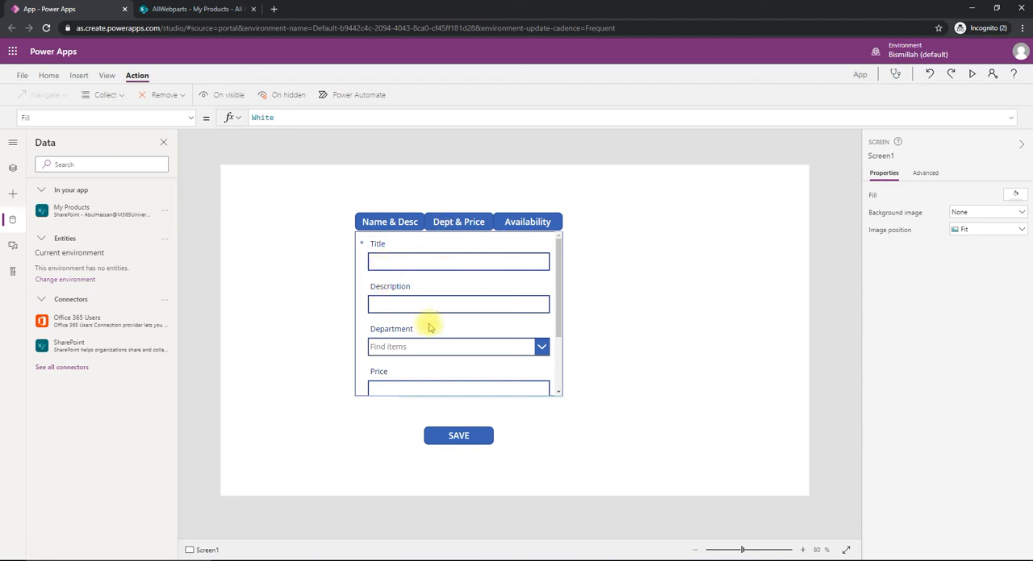
- Set the OnVisible formula of Screen1 to UpdateContext({varSelectedTab: "Tab1"})
{"action": "scroll", "coordinate": [421, 323], "scroll_direction": "down", "scroll_amount": 2}
{"action": "scroll", "coordinate": [420, 323], "scroll_direction": "up", "scroll_amount": 1}
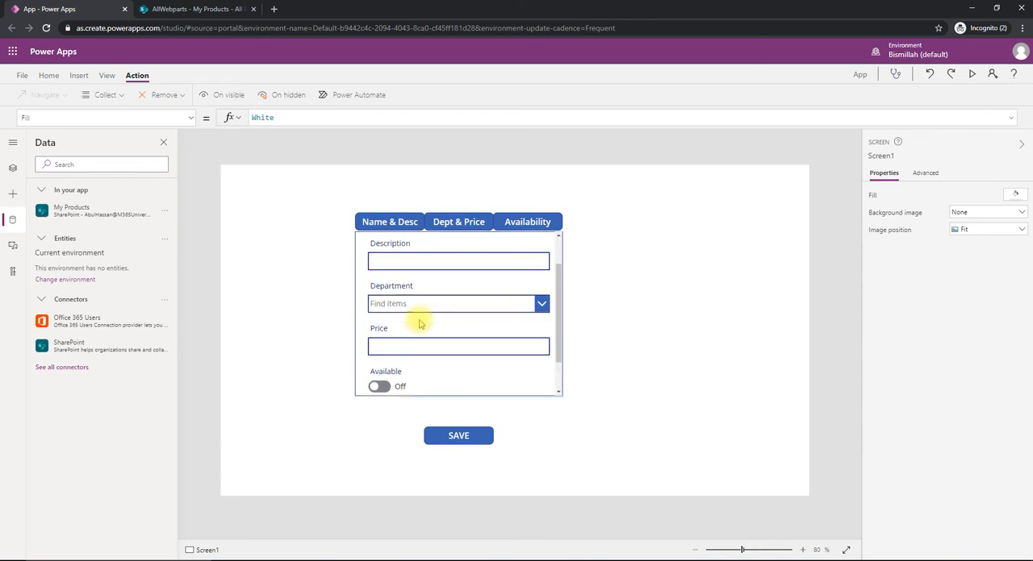
{"action": "scroll", "coordinate": [410, 313], "scroll_direction": "down", "scroll_amount": 1}
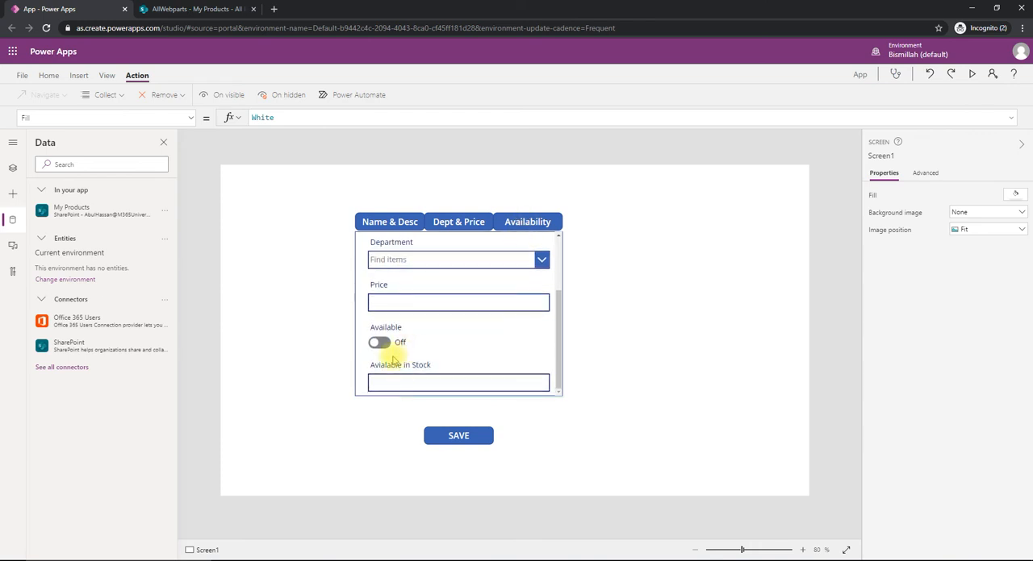
{"action": "scroll", "coordinate": [422, 347], "scroll_direction": "up", "scroll_amount": 2}
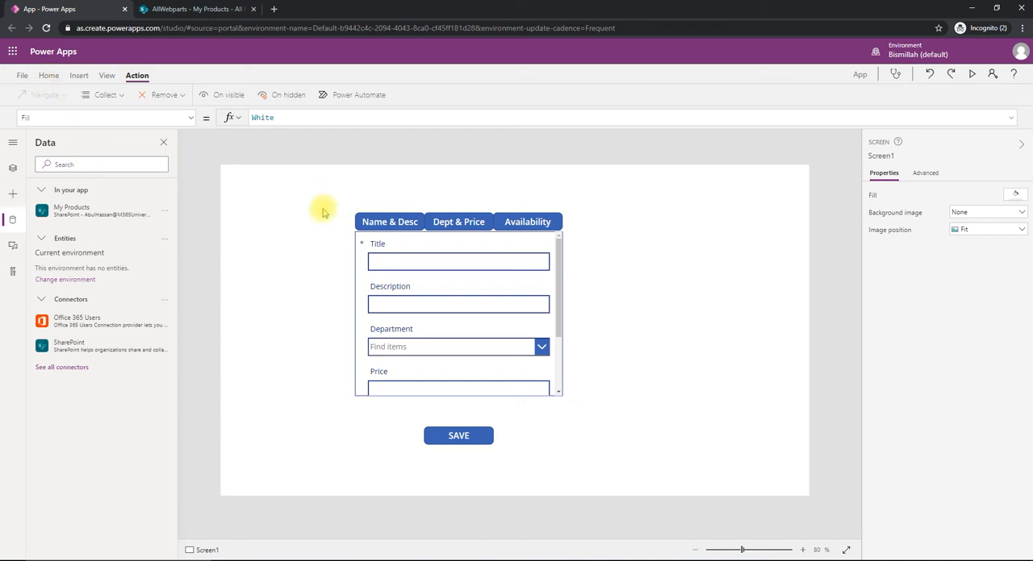
{"action": "left_click", "coordinate": [12, 168]}
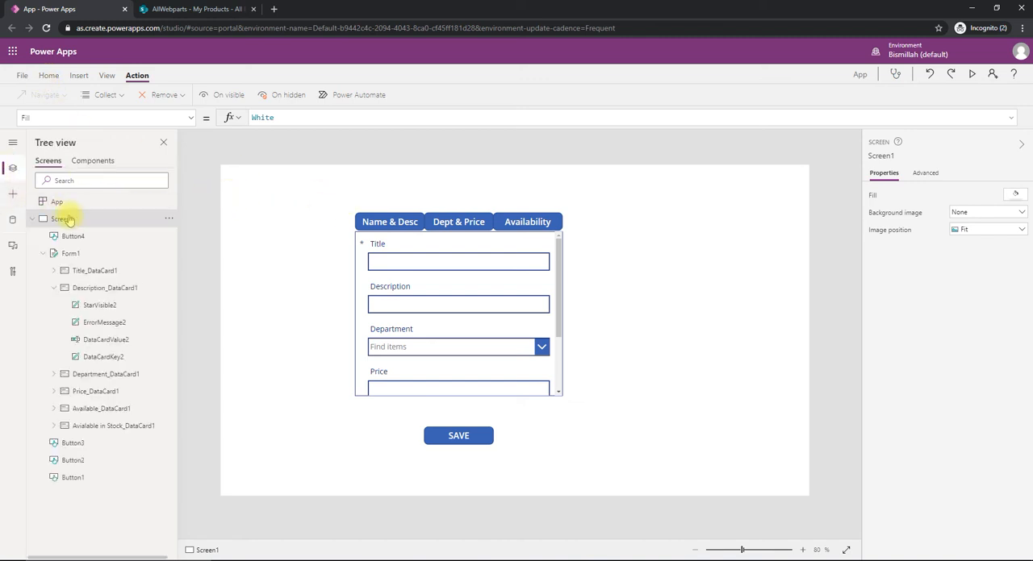
{"action": "left_click", "coordinate": [242, 97]}
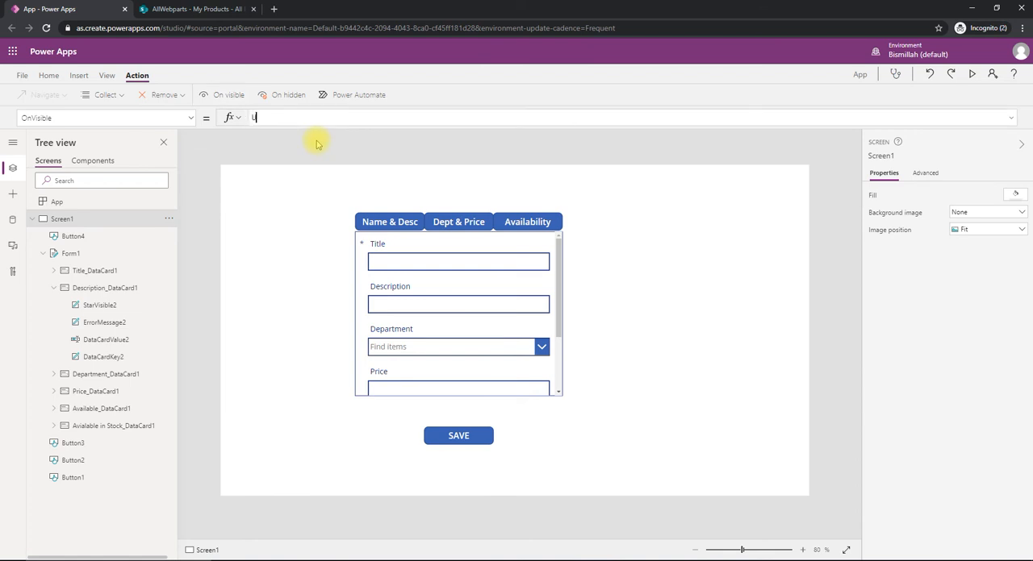
{"action": "type", "text": "UpdateContext({varSelectedTab: \"Tab"}
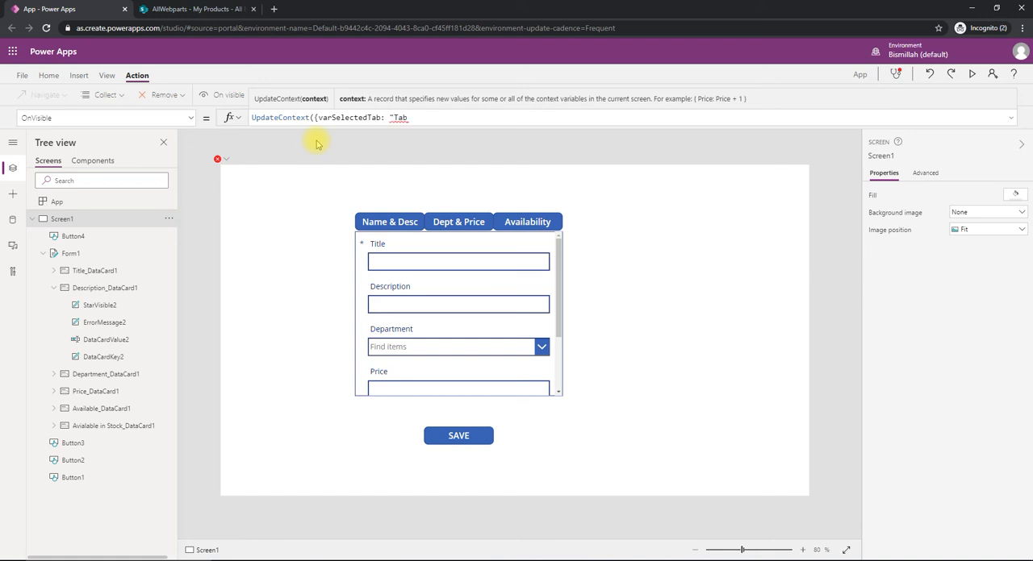
{"action": "type", "text": "})"}
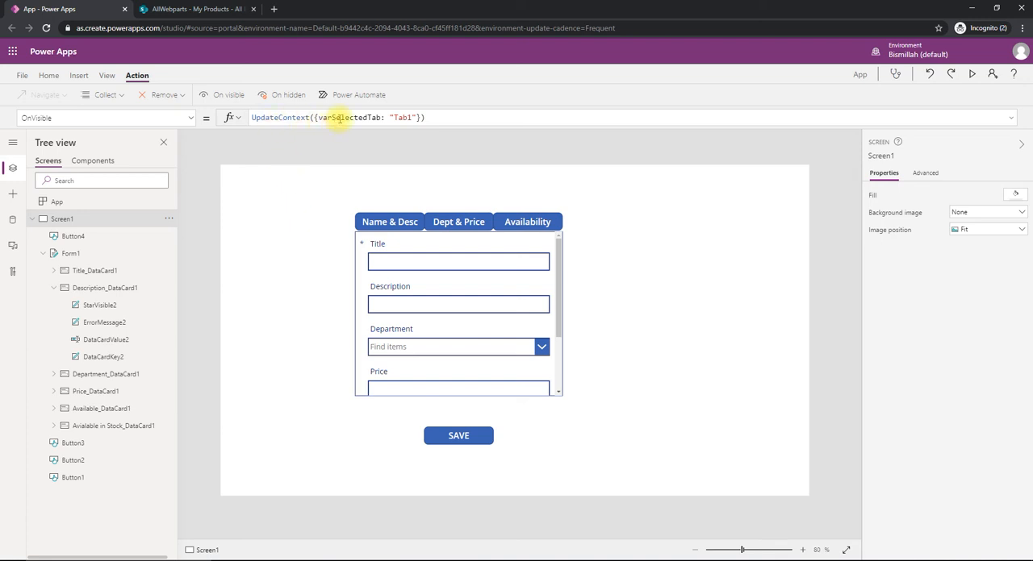
{"action": "left_click", "coordinate": [395, 117]}
{"action": "double_click", "coordinate": [332, 118]}
{"action": "left_click", "coordinate": [286, 214]}
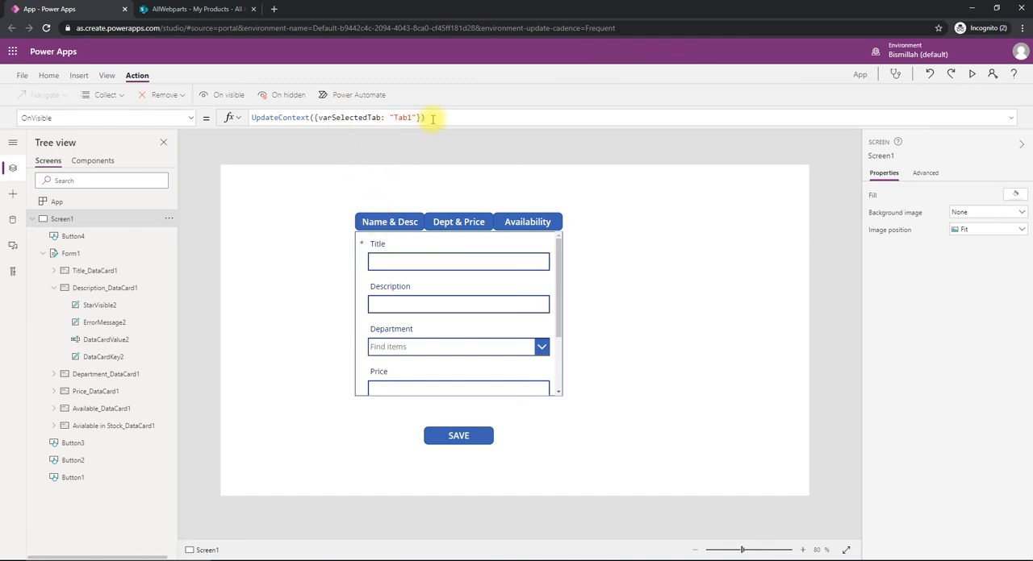
- Copy the screen's OnVisible formula, UpdateContext({varSelectedTab: "Tab1"}), into the OnSelect property of the Name & Desc button
{"action": "left_click_drag", "start_coordinate": [440, 118], "coordinate": [256, 118]}
{"action": "key", "text": "ctrl+c"}
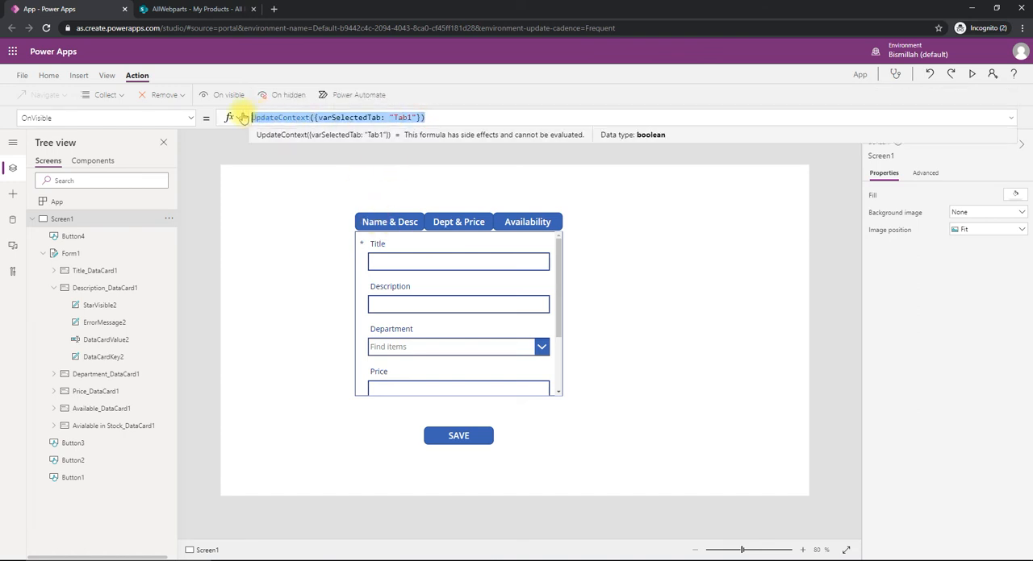
{"action": "left_click", "coordinate": [358, 221]}
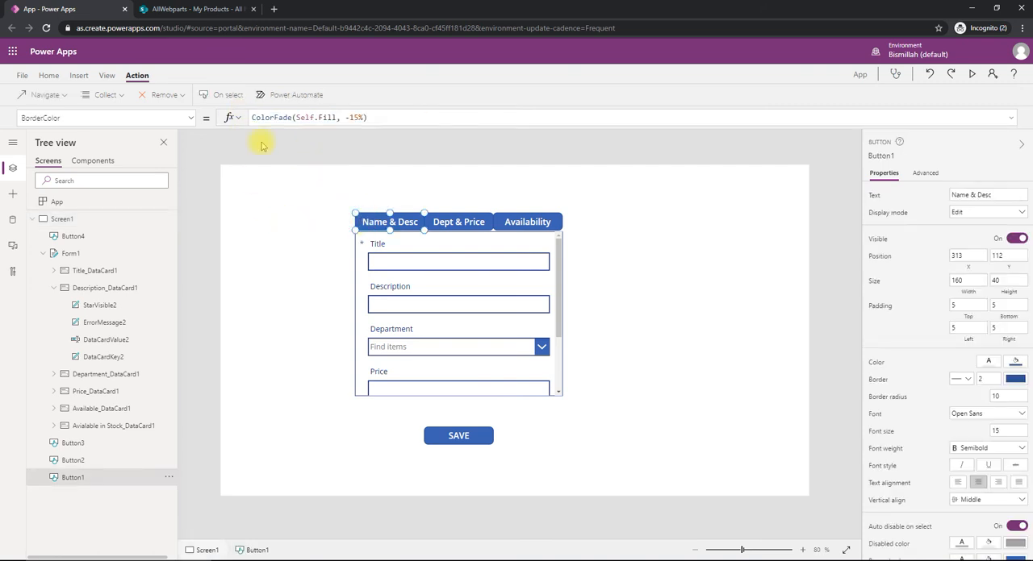
{"action": "left_click", "coordinate": [225, 95]}
{"action": "left_click_drag", "start_coordinate": [300, 117], "coordinate": [205, 117]}
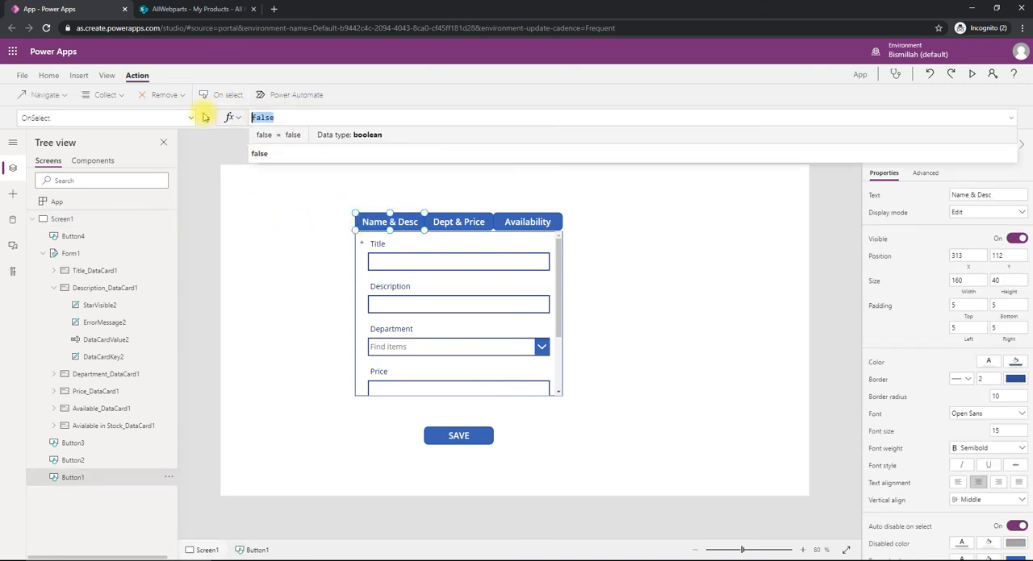
{"action": "key", "text": "ctrl+v"}
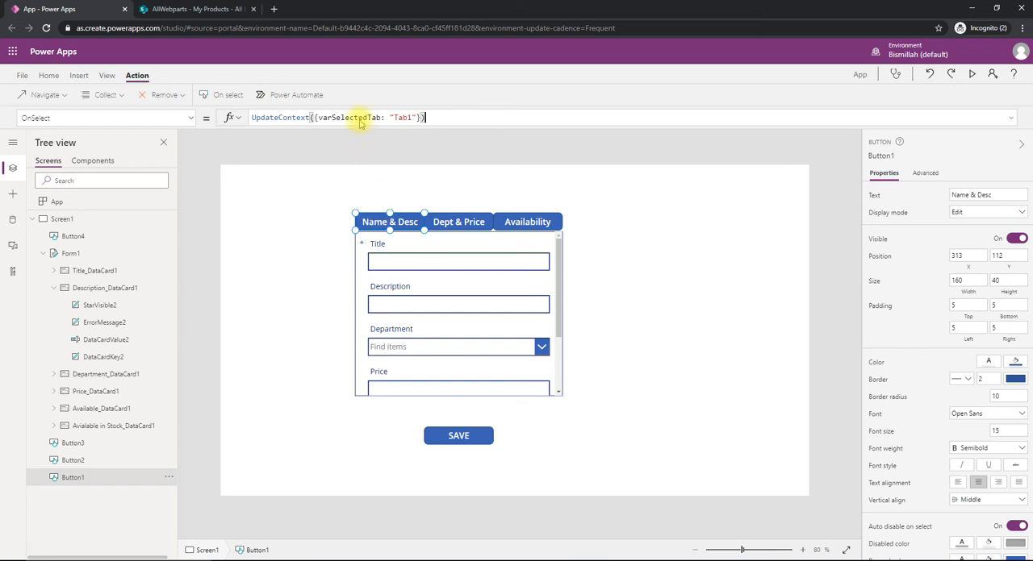
{"action": "left_click", "coordinate": [295, 219]}
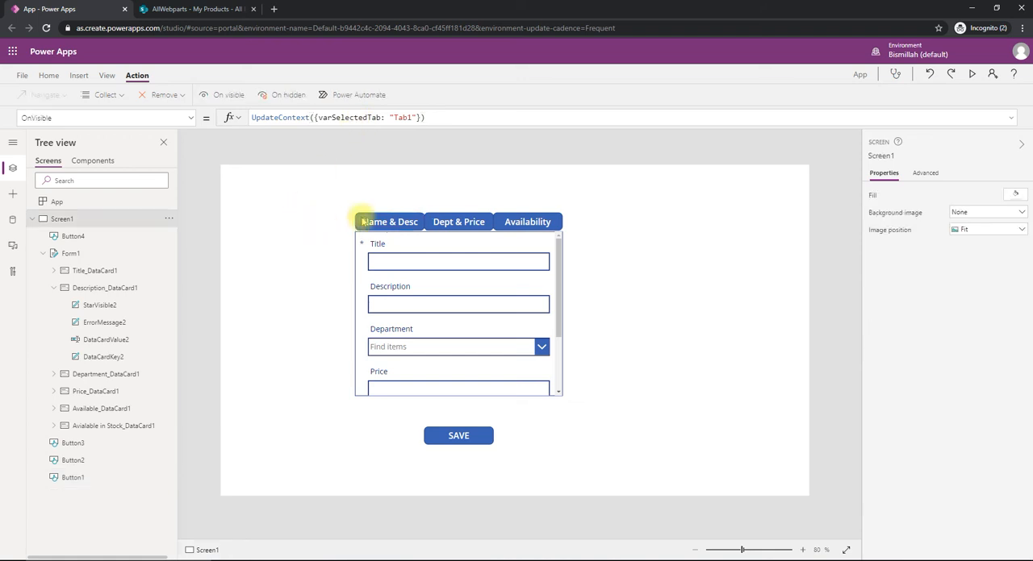
{"action": "left_click", "coordinate": [364, 220]}
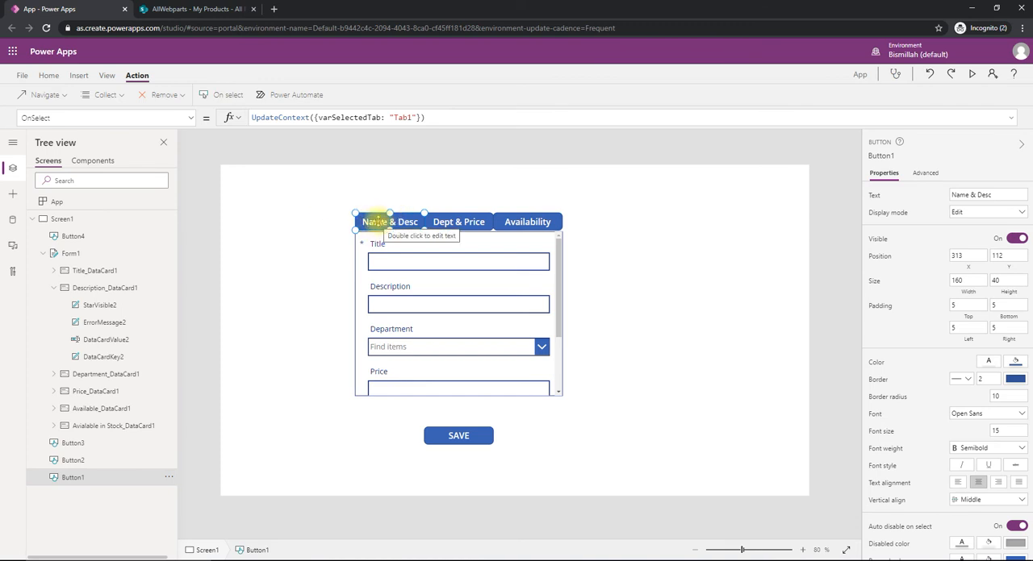
- Set the Fill formula of the Name & Desc button to If(varSelectedTab = "Tab1", Gold, RGBA(56, 96, 178, 1))
{"action": "left_click", "coordinate": [194, 121]}
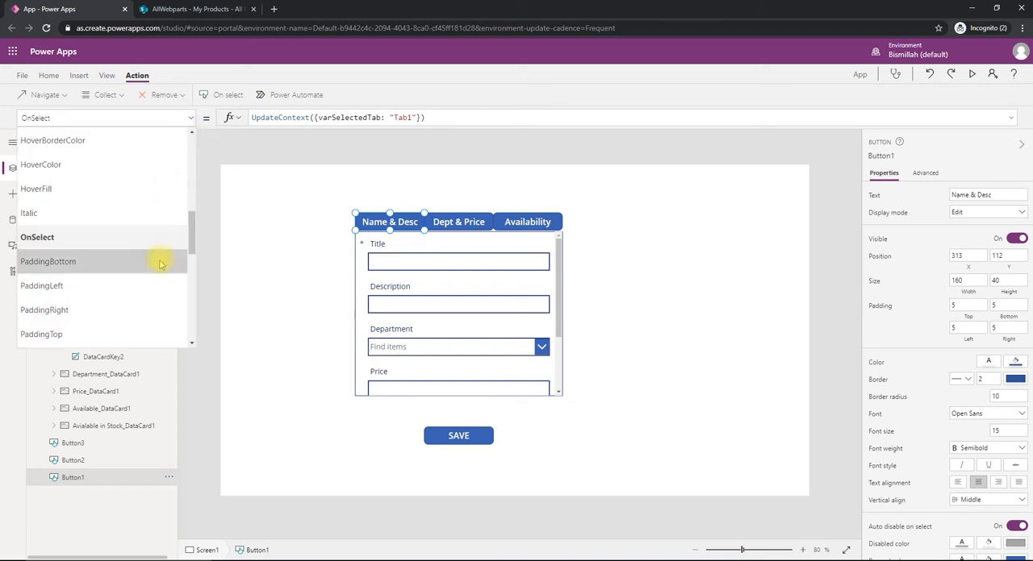
{"action": "scroll", "coordinate": [156, 258], "scroll_direction": "up", "scroll_amount": 5}
{"action": "left_click", "coordinate": [25, 318]}
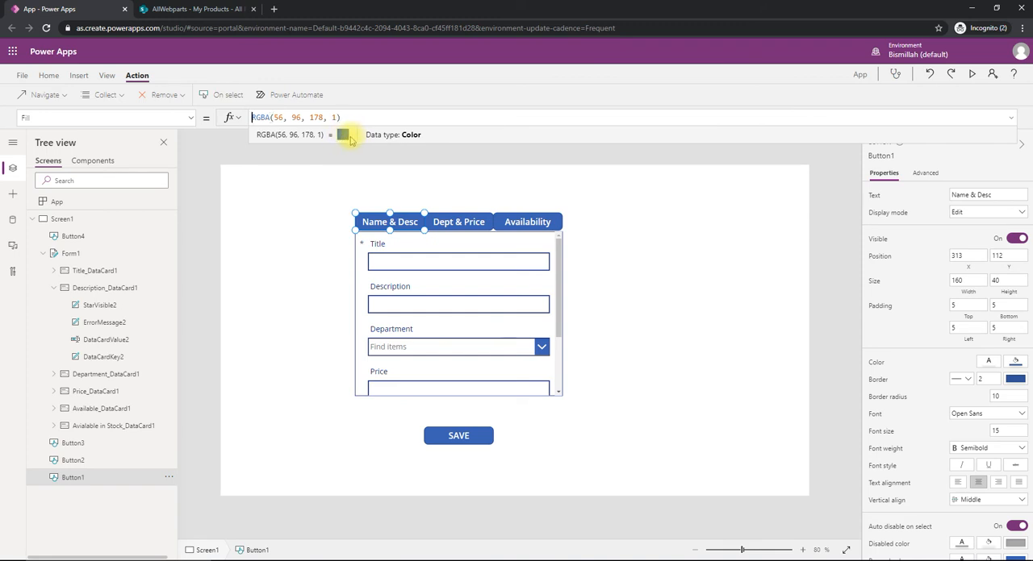
{"action": "type", "text": "If("}
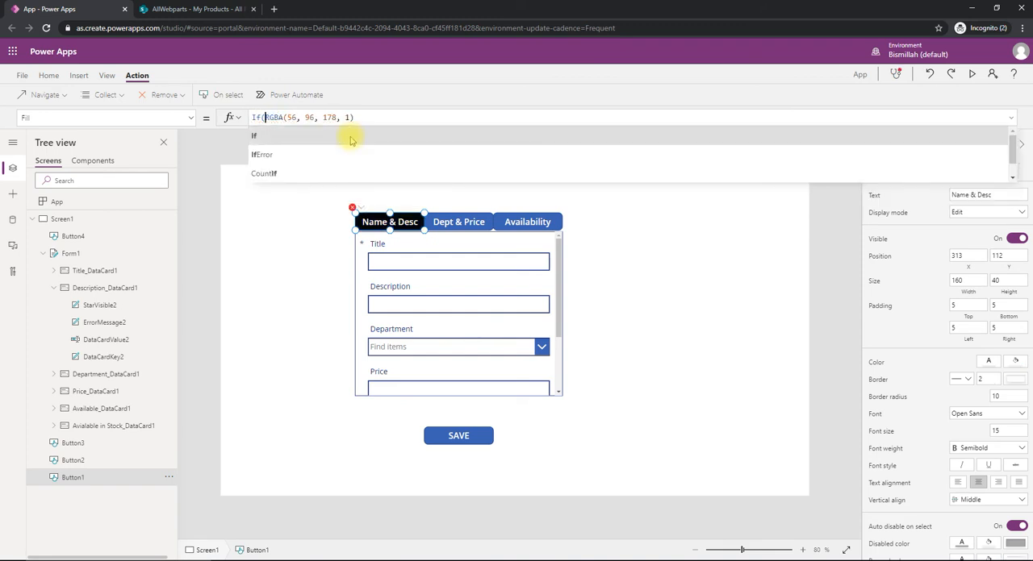
{"action": "type", "text": "var"}
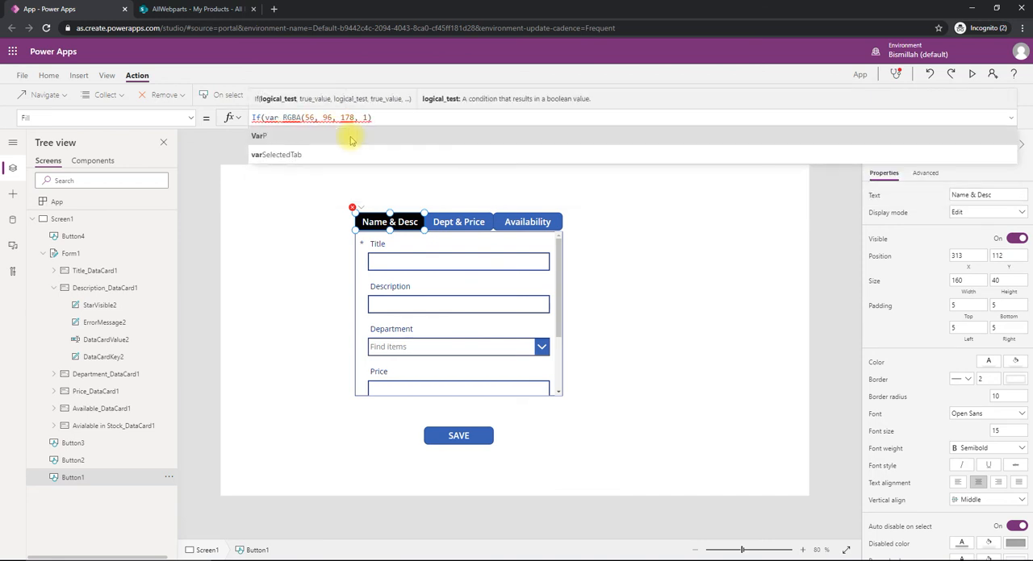
{"action": "key", "text": "Tab"}
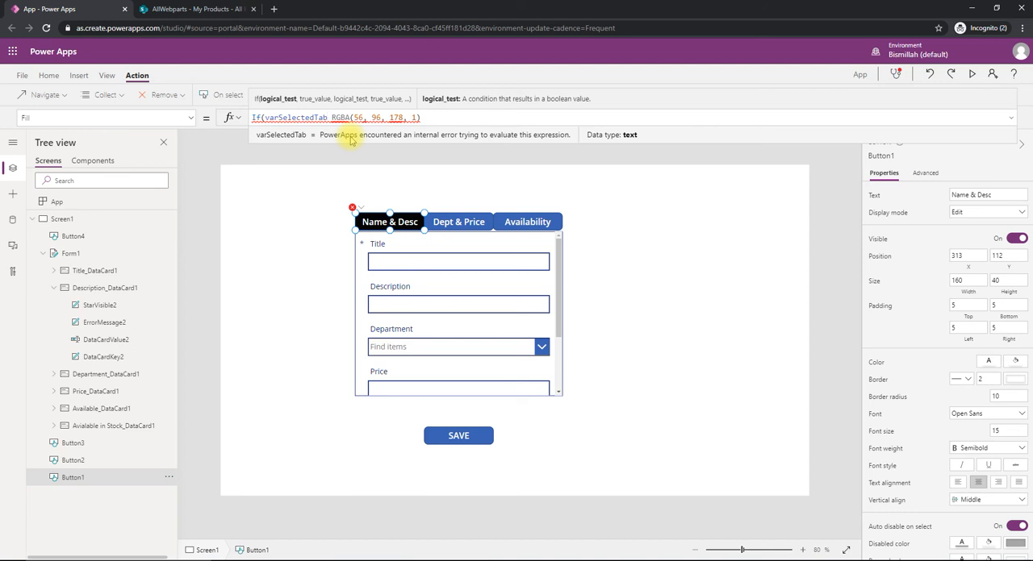
{"action": "type", "text": "= "}
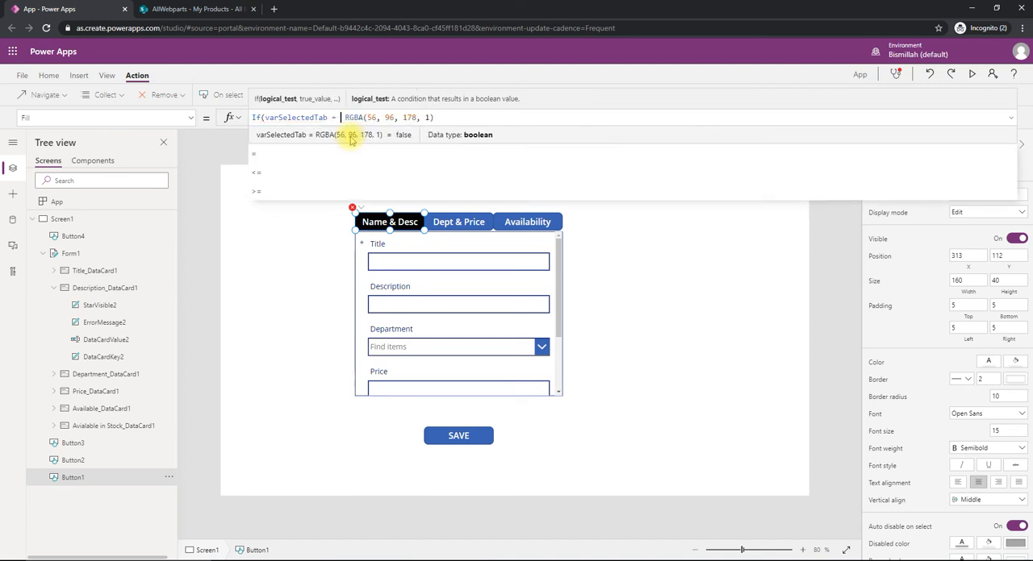
{"action": "type", "text": "\"Tab"}
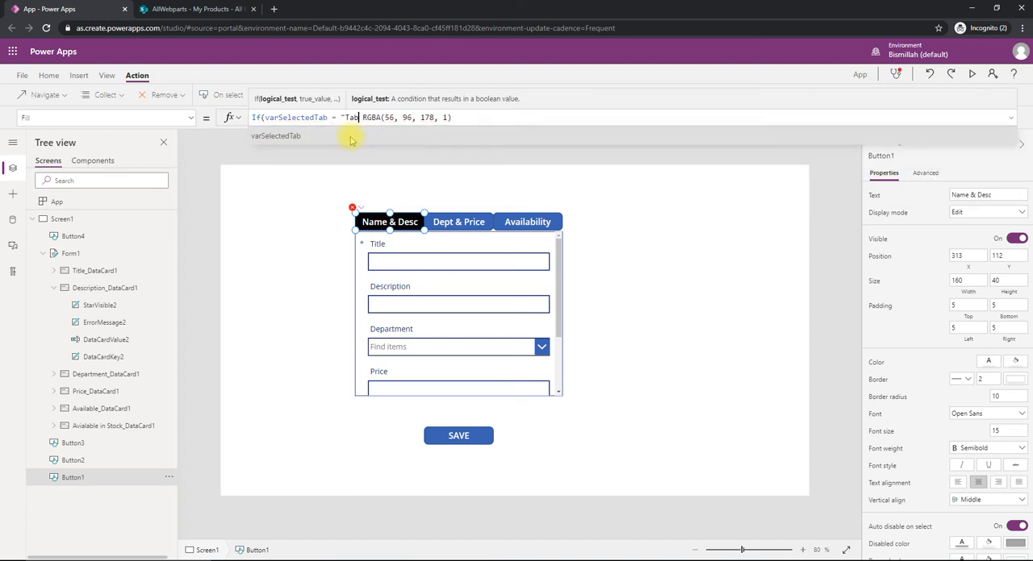
{"action": "type", "text": "1\","}
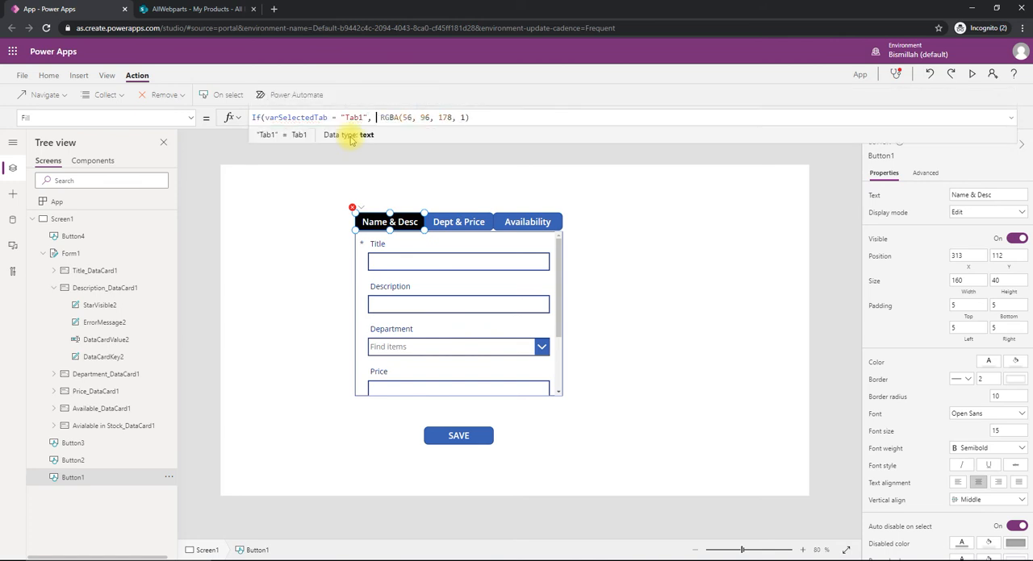
{"action": "key", "text": "End"}
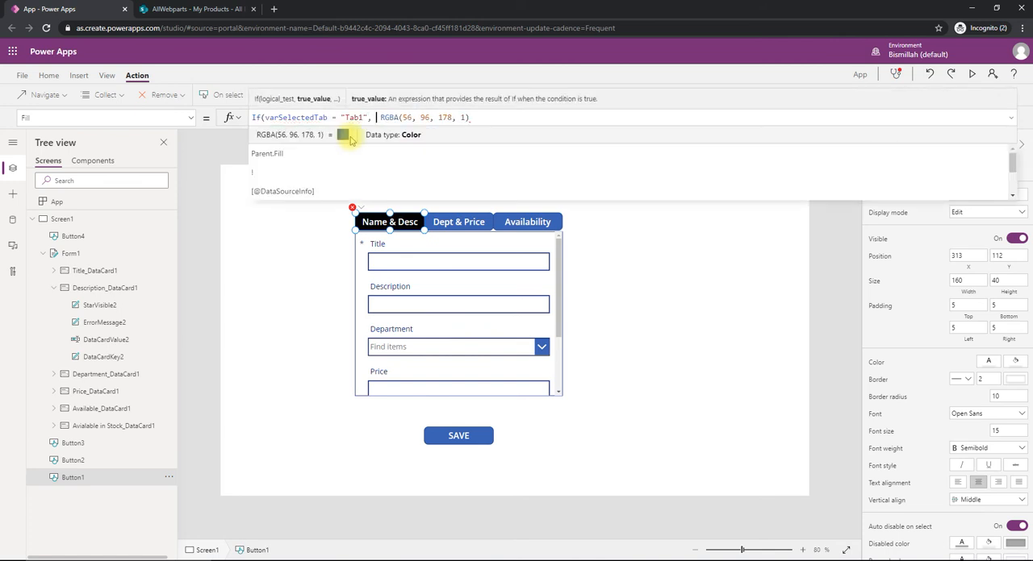
{"action": "type", "text": "Gold "}
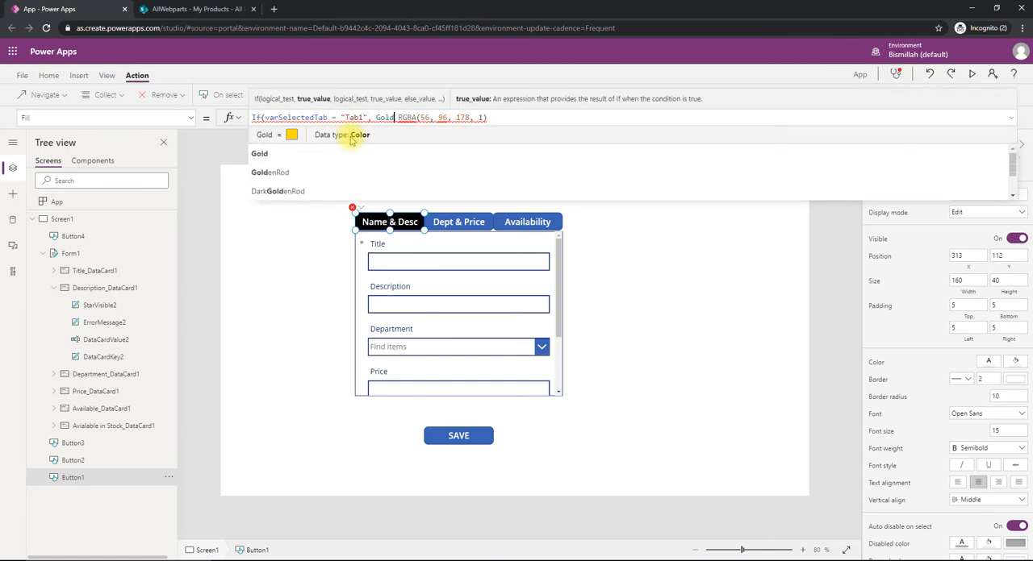
{"action": "type", "text": ","}
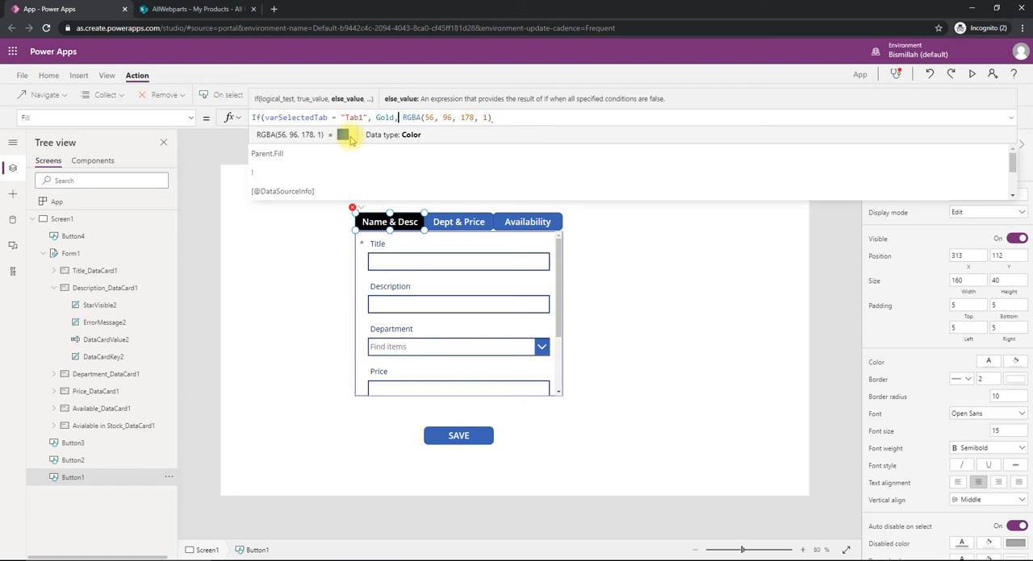
{"action": "key", "text": "End"}
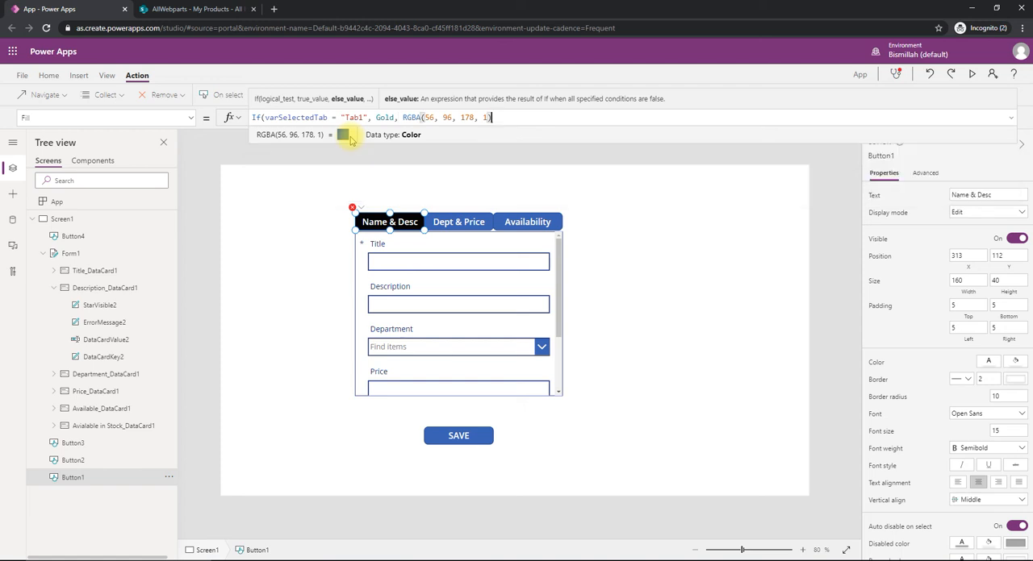
{"action": "type", "text": ")"}
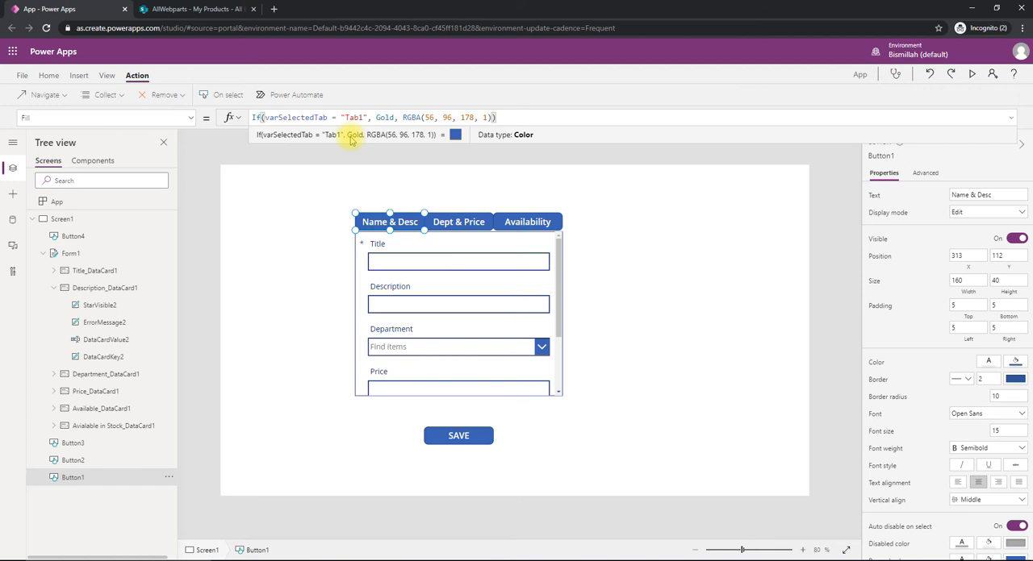
{"action": "left_click", "coordinate": [309, 222]}
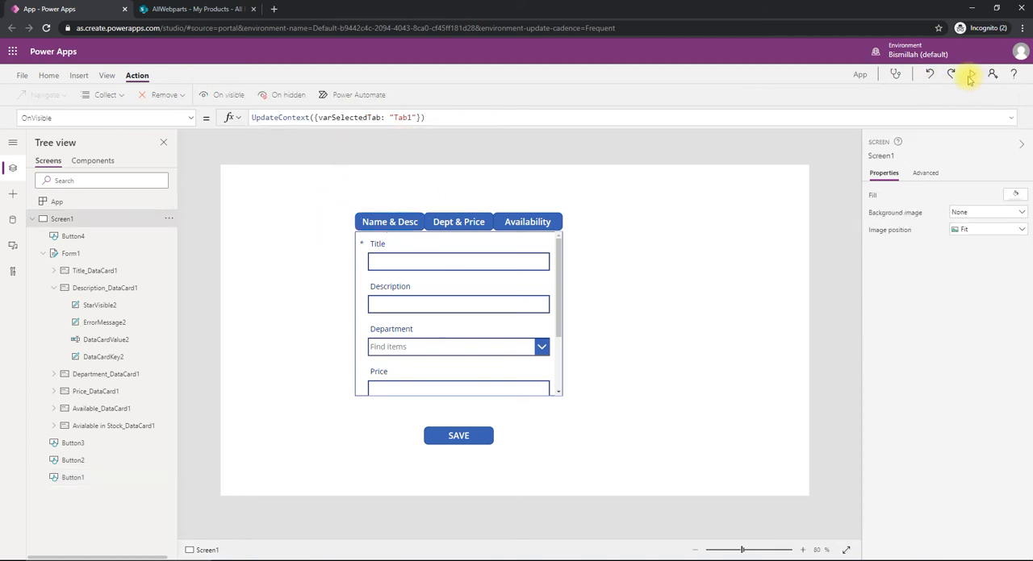
- Preview the app to test the Name & Desc button's selected and hover colours, and return to the editor
{"action": "left_click", "coordinate": [969, 76]}
{"action": "left_click", "coordinate": [314, 134]}
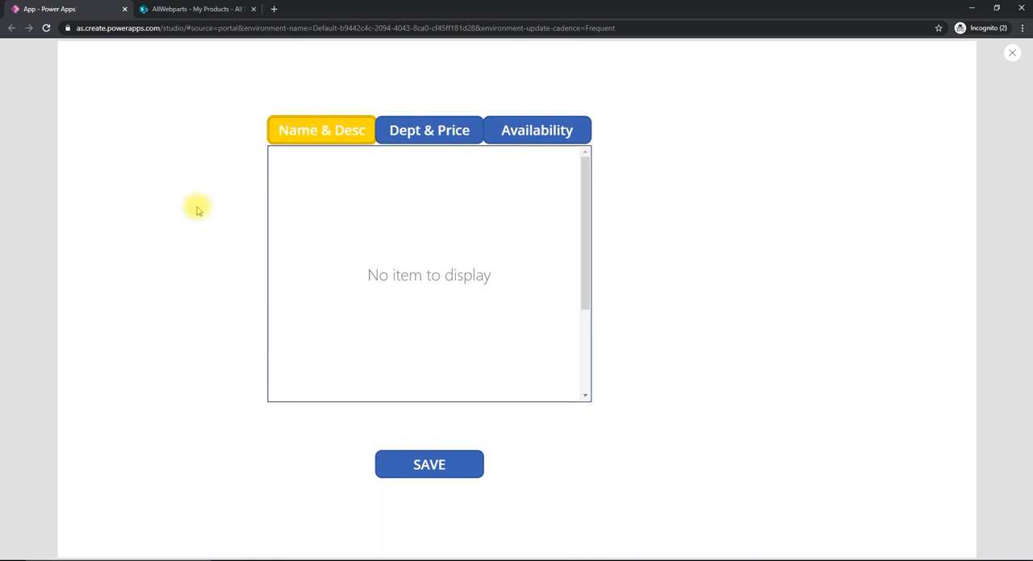
{"action": "key", "text": "Escape"}
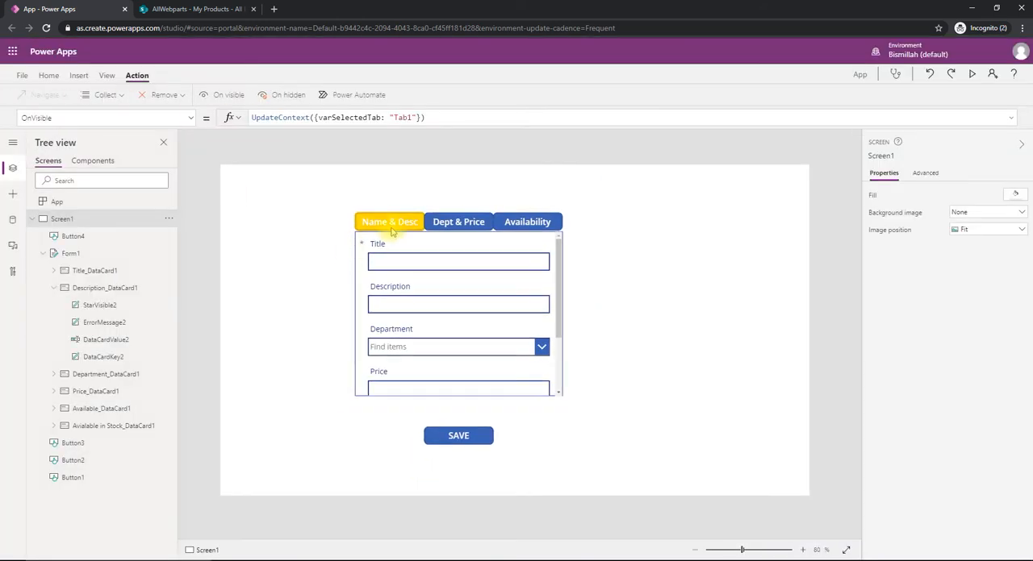
{"action": "key", "text": "F5"}
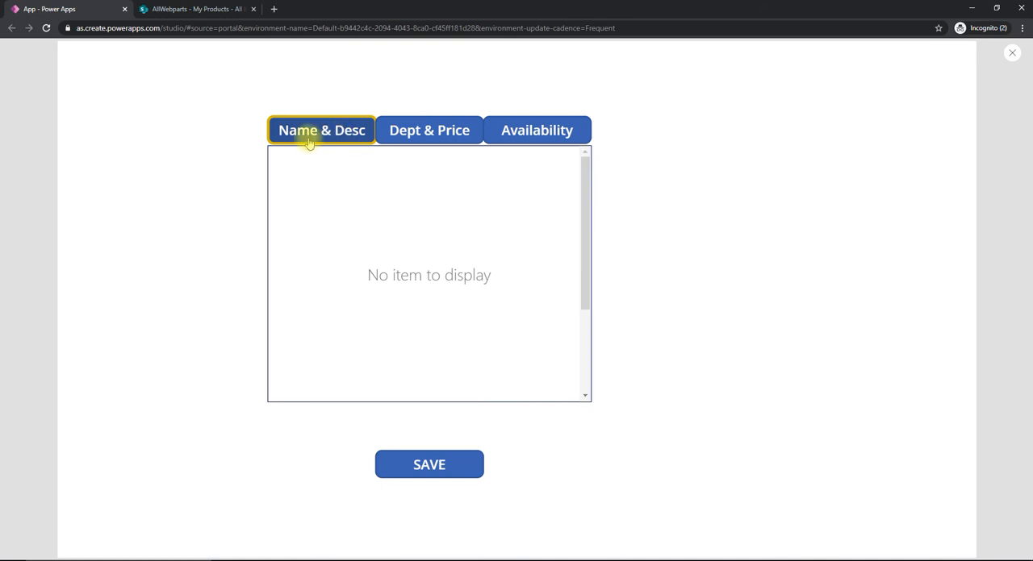
{"action": "key", "text": "Escape"}
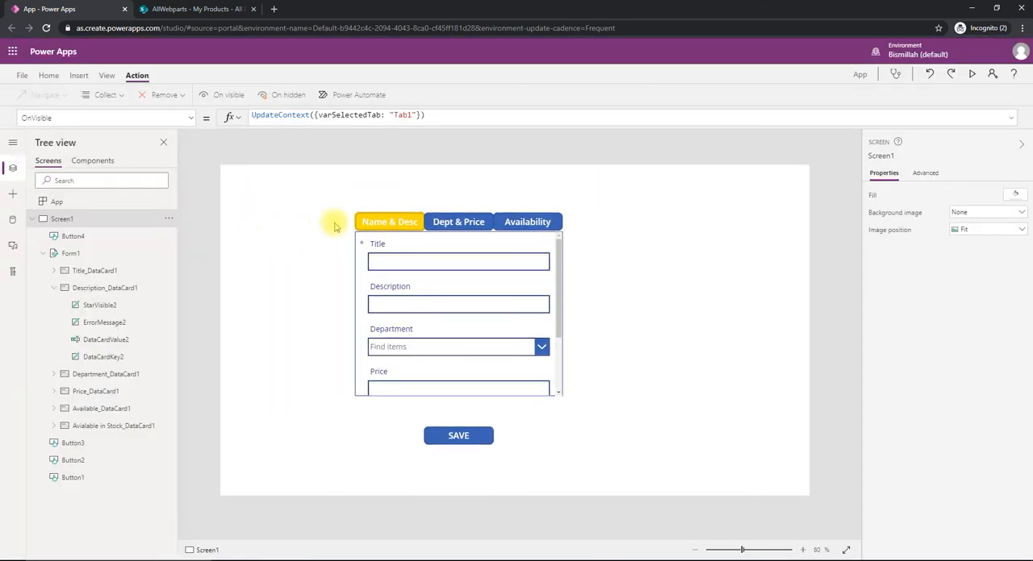
- Set the HoverFill property of the Name & Desc button to Gold
{"action": "left_click", "coordinate": [372, 227]}
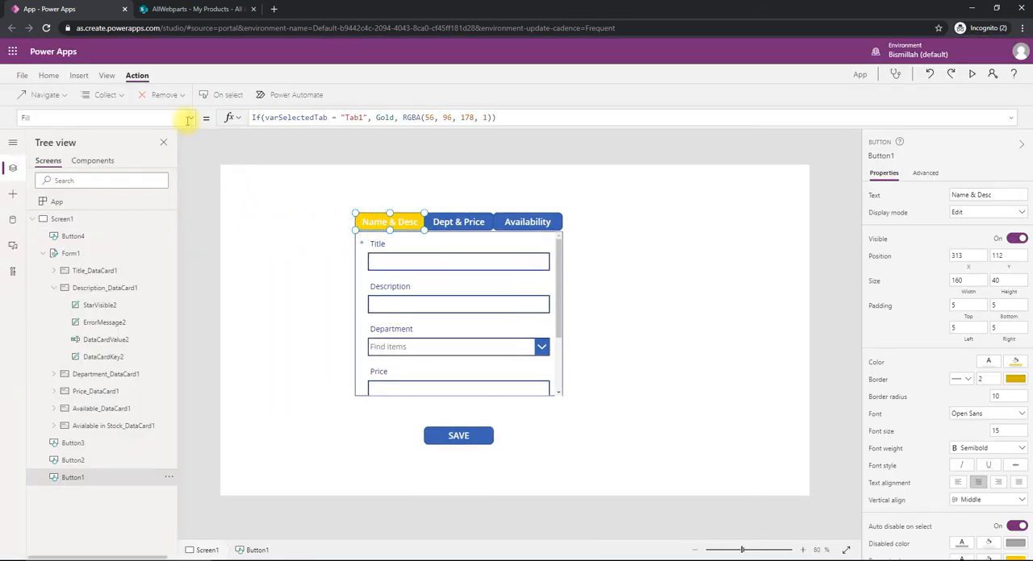
{"action": "left_click", "coordinate": [192, 119]}
{"action": "scroll", "coordinate": [154, 238], "scroll_direction": "down", "scroll_amount": 3}
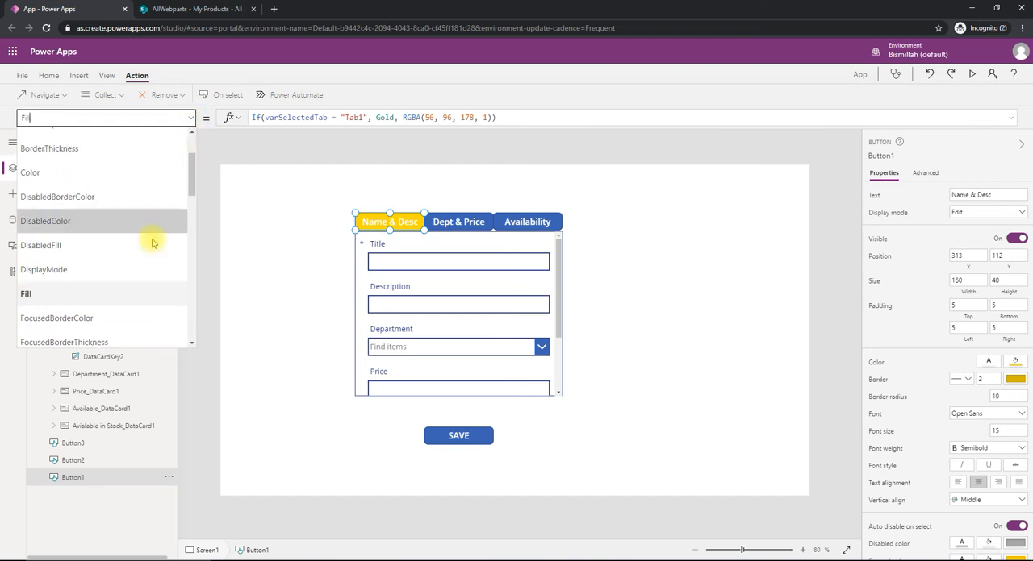
{"action": "scroll", "coordinate": [150, 238], "scroll_direction": "up", "scroll_amount": 1}
{"action": "scroll", "coordinate": [147, 238], "scroll_direction": "down", "scroll_amount": 2}
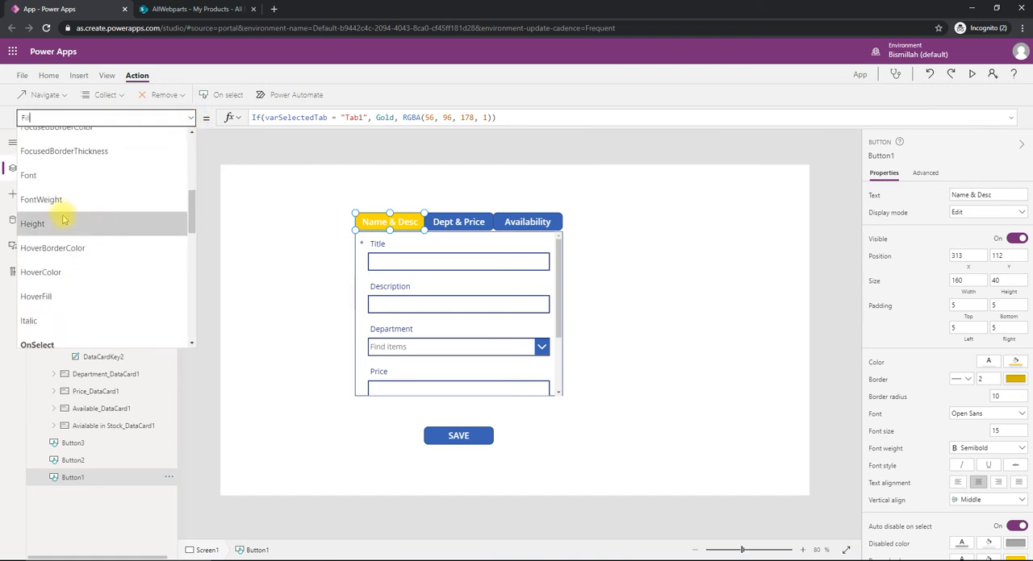
{"action": "left_click", "coordinate": [64, 296]}
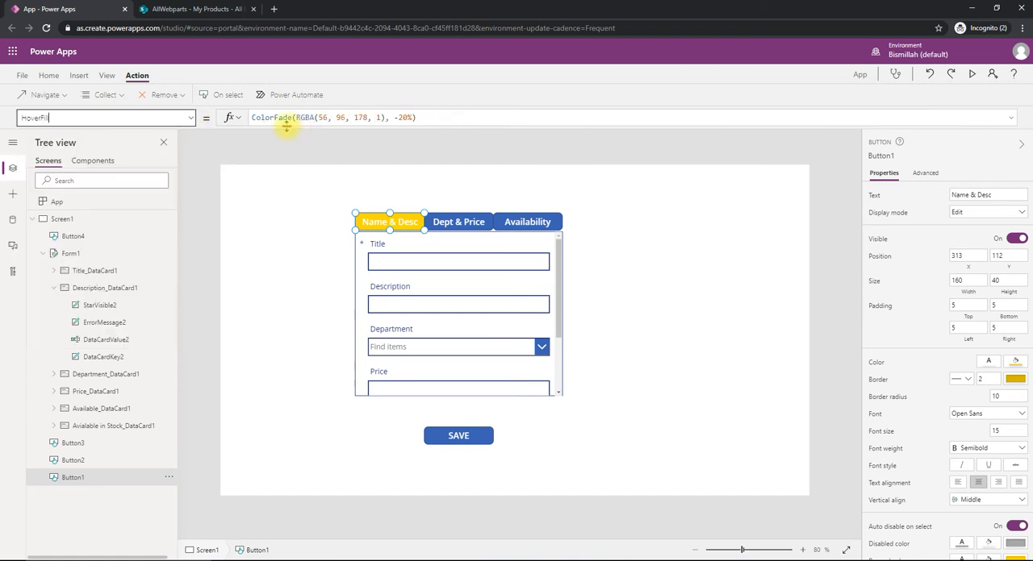
{"action": "left_click_drag", "start_coordinate": [422, 121], "coordinate": [171, 111]}
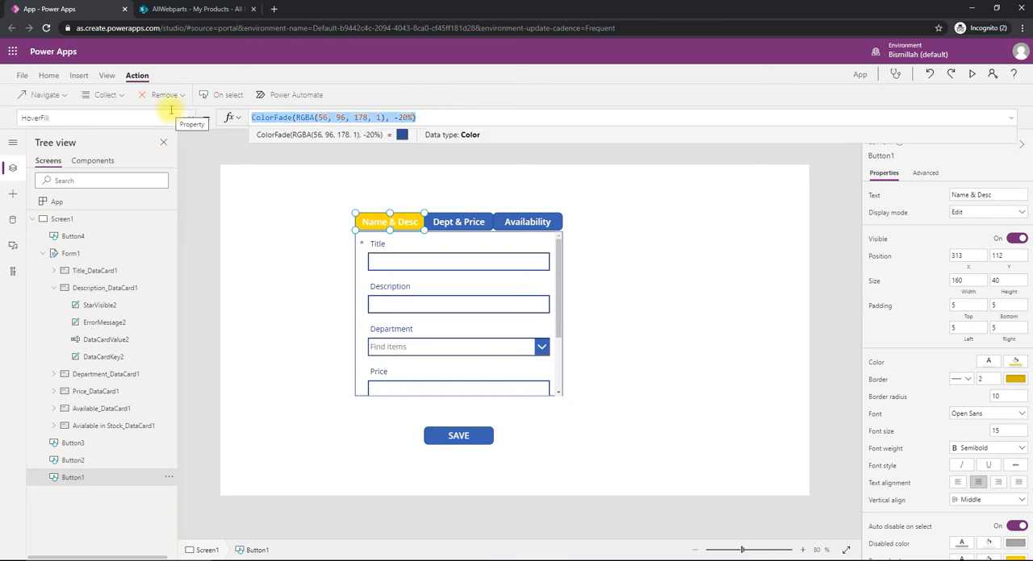
{"action": "type", "text": "Gold"}
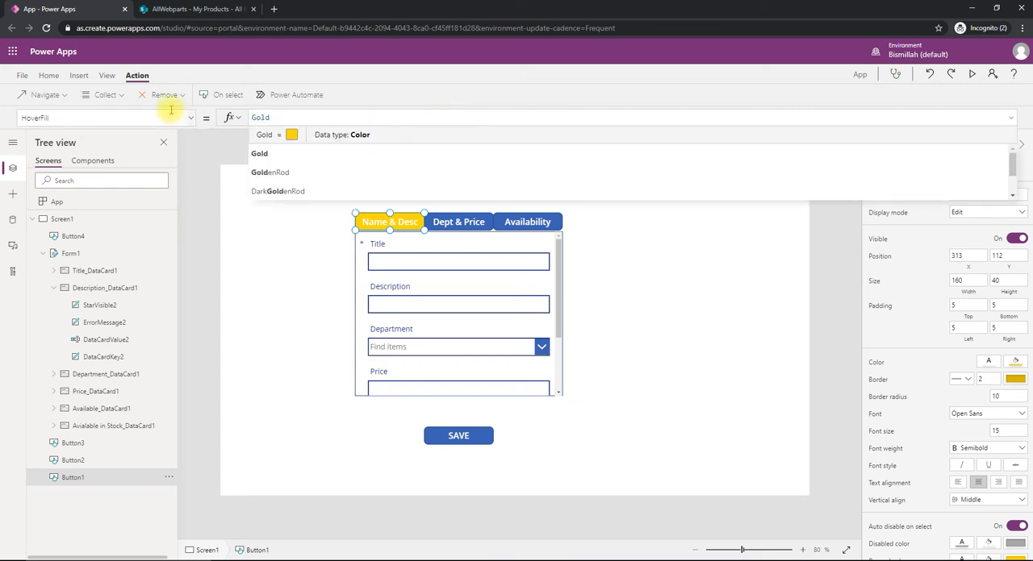
{"action": "left_click", "coordinate": [242, 261]}
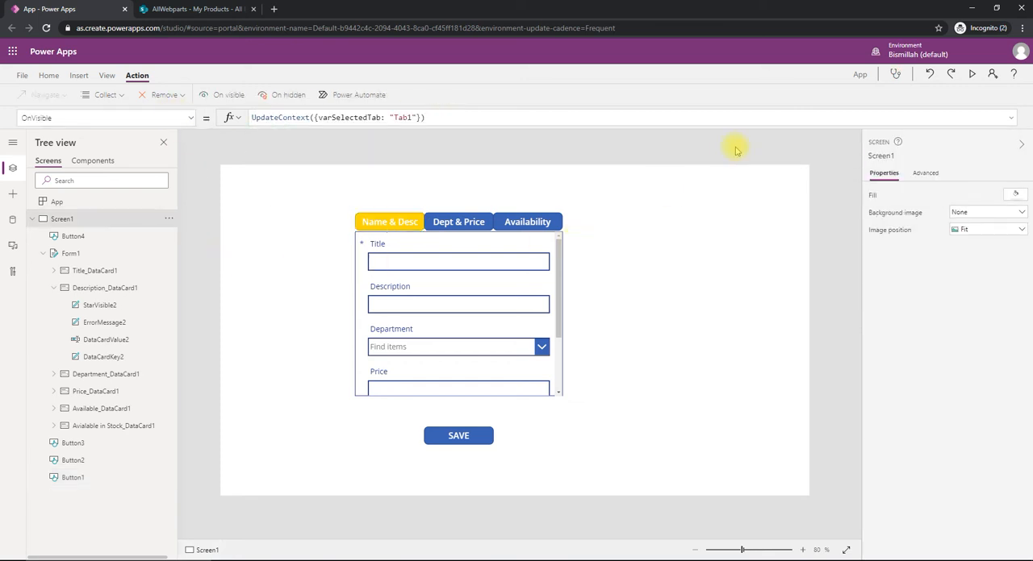
- Preview the app to check the Name & Desc button's hover colour and the form's display, and return to the editor
{"action": "left_click", "coordinate": [970, 78]}
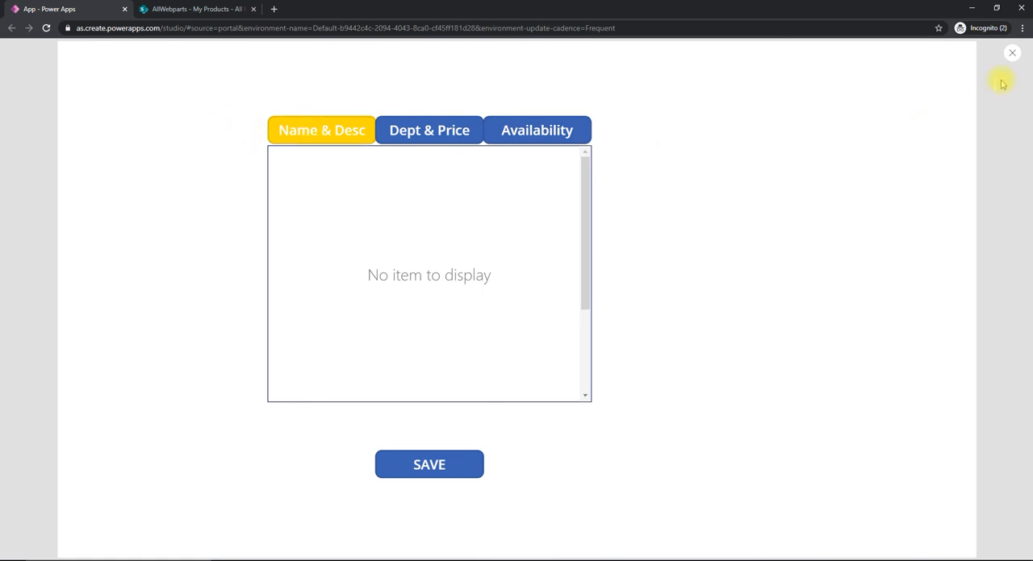
{"action": "left_click", "coordinate": [1012, 56]}
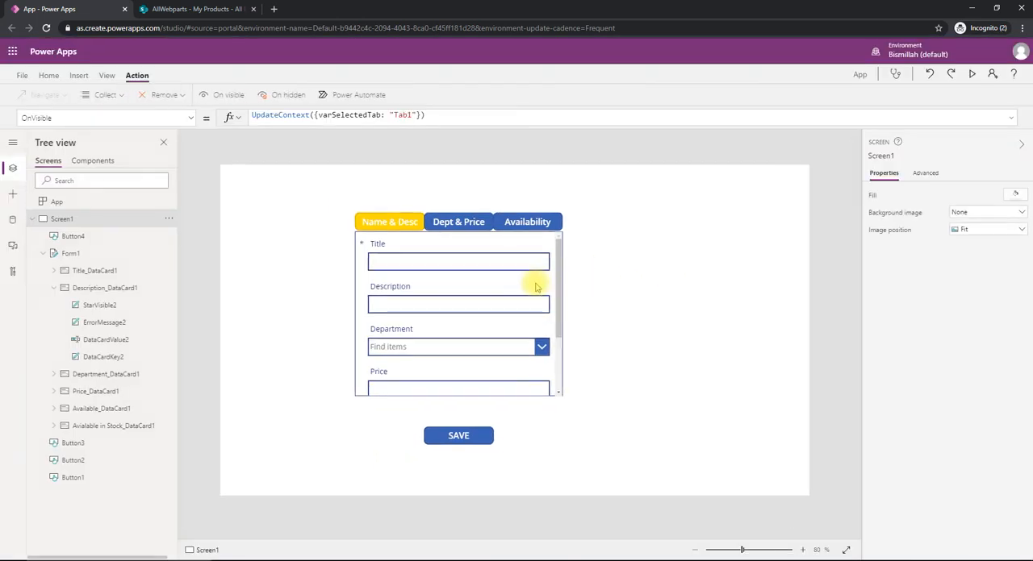
{"action": "key", "text": "F5"}
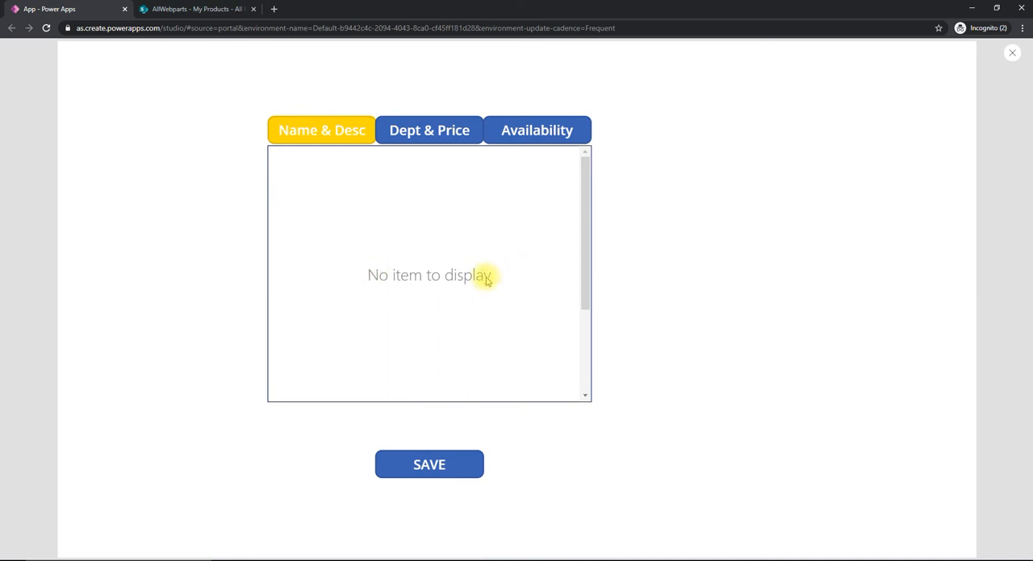
{"action": "key", "text": "Escape"}
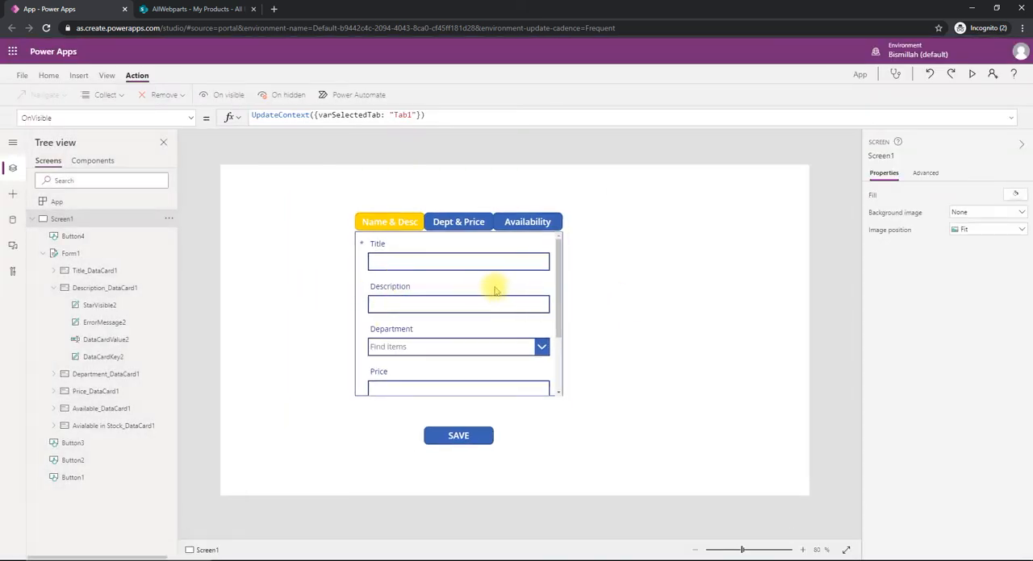
- Set the default mode of Form1 to New and check the form in a preview of the app
{"action": "left_click", "coordinate": [97, 253]}
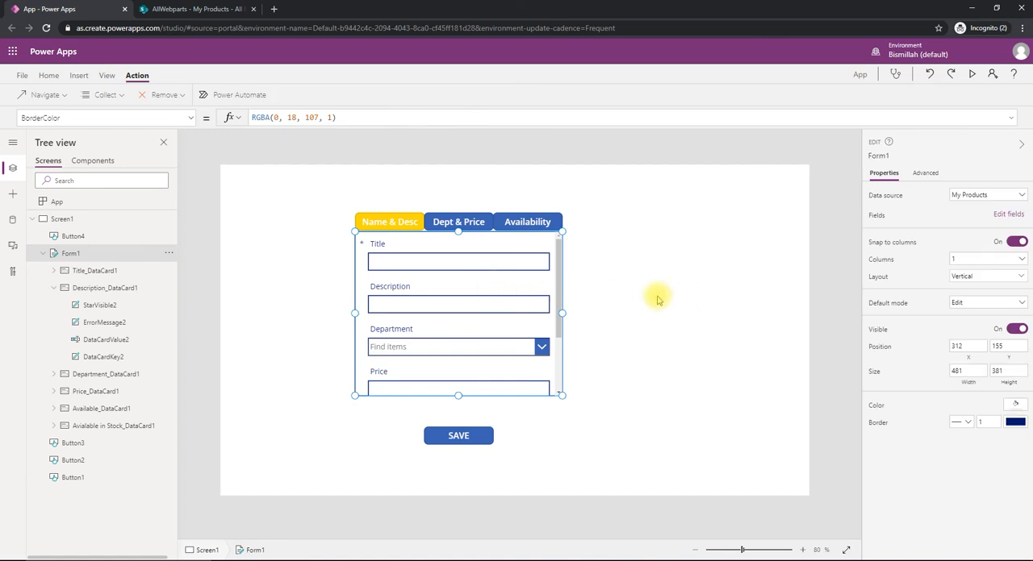
{"action": "left_click", "coordinate": [956, 302]}
{"action": "left_click", "coordinate": [957, 329]}
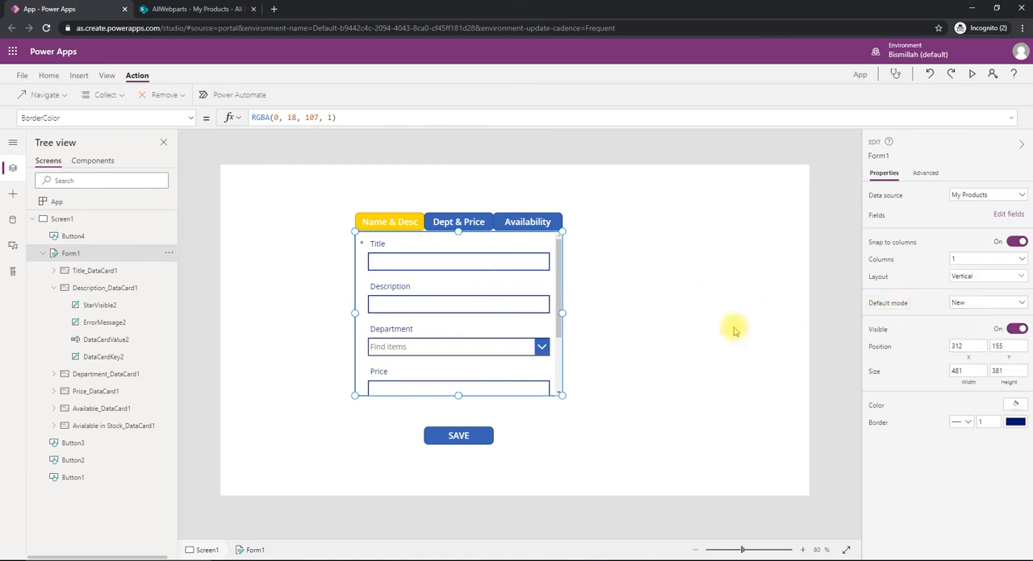
{"action": "left_click", "coordinate": [718, 329]}
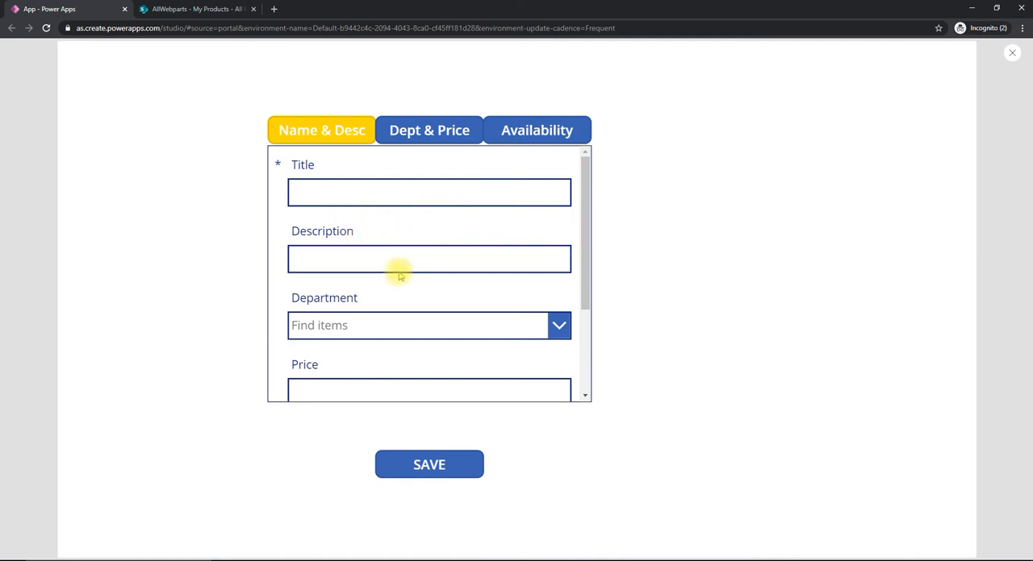
{"action": "key", "text": "Escape"}
- Leave the app preview and copy the Fill formula of the Name & Desc button
{"action": "left_click", "coordinate": [401, 220]}
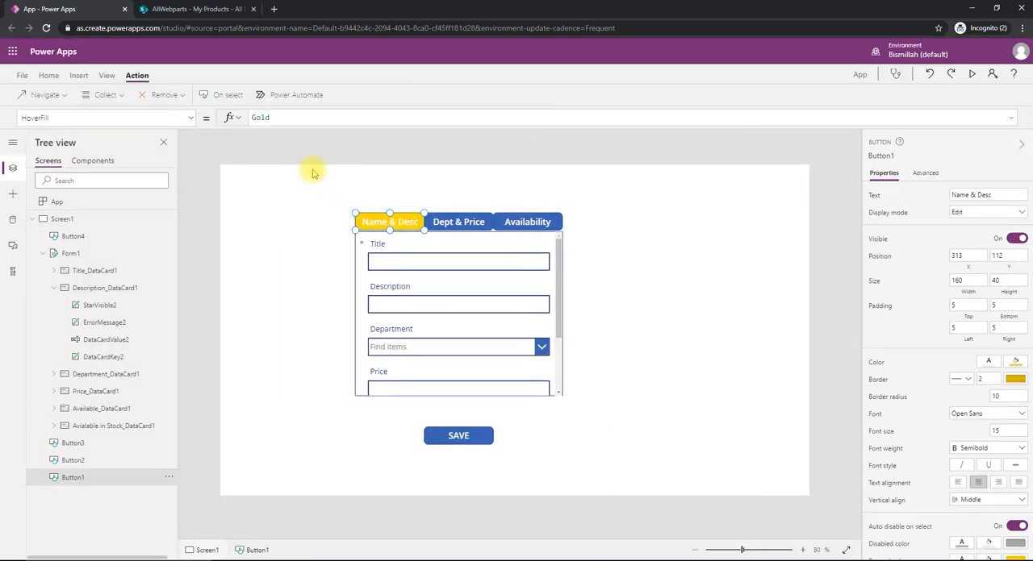
{"action": "left_click", "coordinate": [191, 118]}
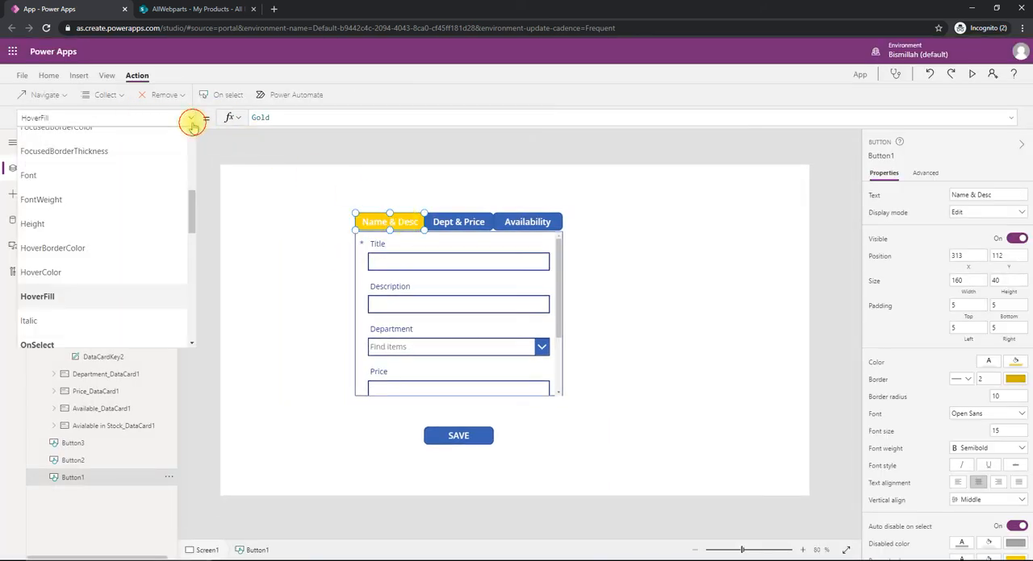
{"action": "scroll", "coordinate": [138, 218], "scroll_direction": "up", "scroll_amount": 2}
{"action": "scroll", "coordinate": [138, 220], "scroll_direction": "up", "scroll_amount": 1}
{"action": "left_click", "coordinate": [129, 208]}
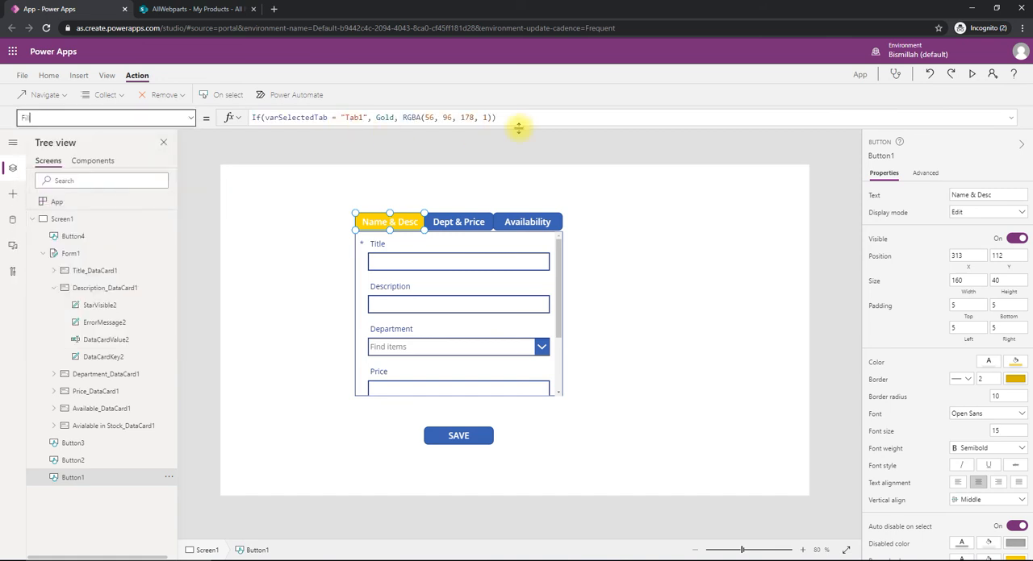
{"action": "left_click_drag", "start_coordinate": [513, 119], "coordinate": [250, 114]}
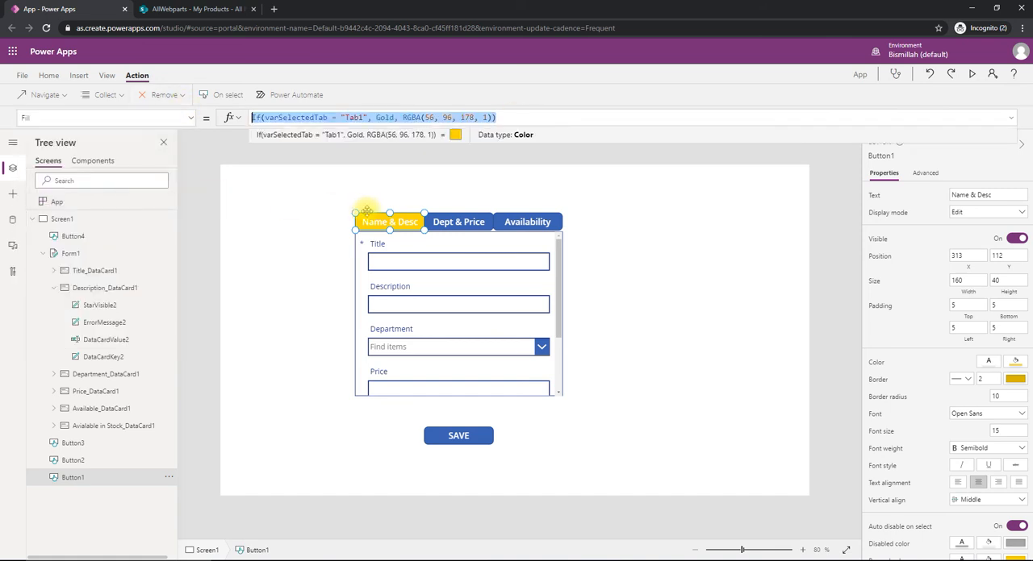
{"action": "left_click", "coordinate": [443, 226]}
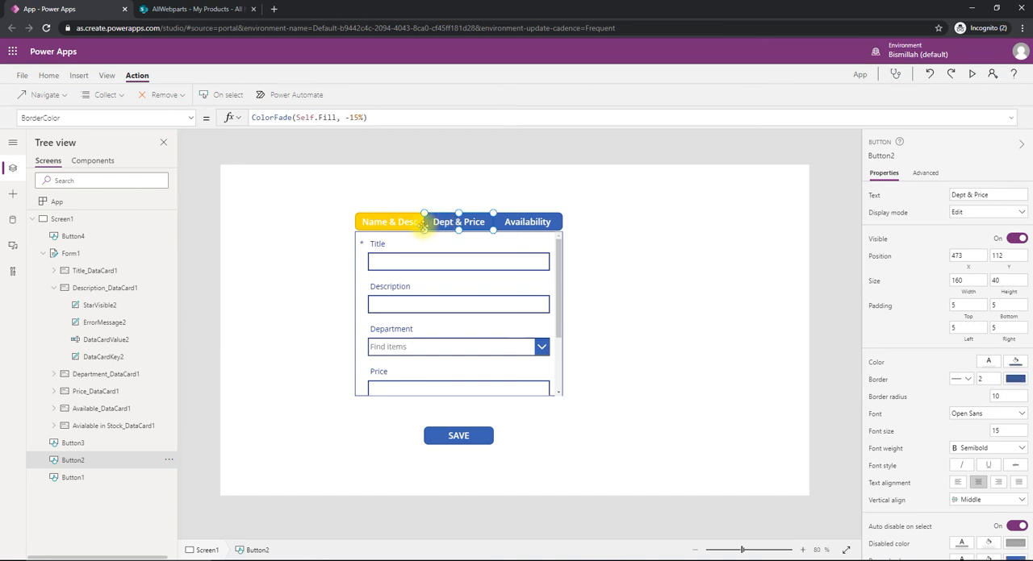
- Copy the Name & Desc button's OnSelect formula to the Dept & Price button and adapt it to UpdateContext({varSelectedTab: "Tab2"})
{"action": "left_click", "coordinate": [377, 224]}
{"action": "left_click", "coordinate": [227, 95]}
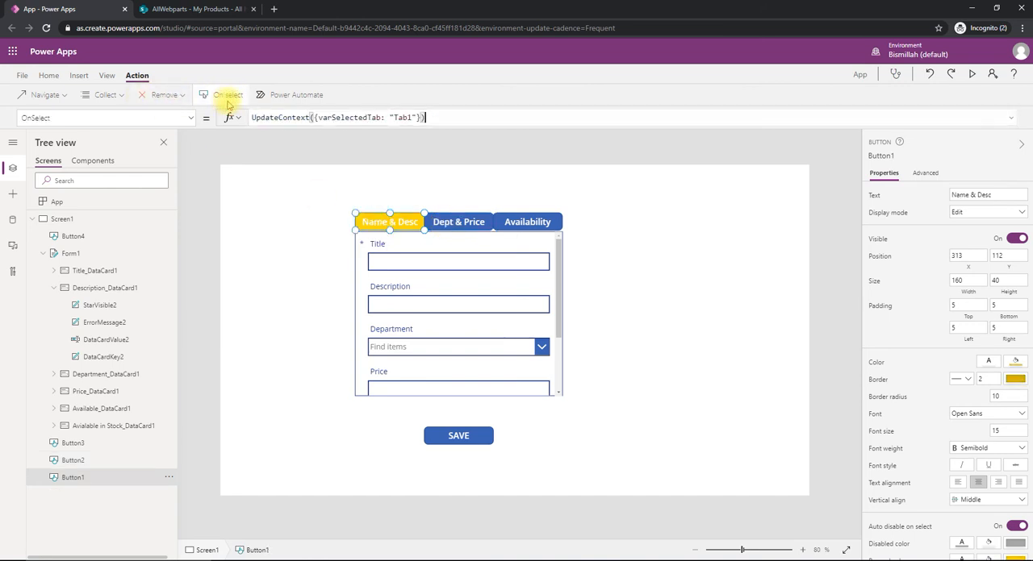
{"action": "left_click_drag", "start_coordinate": [433, 117], "coordinate": [248, 119]}
{"action": "key", "text": "ctrl+c"}
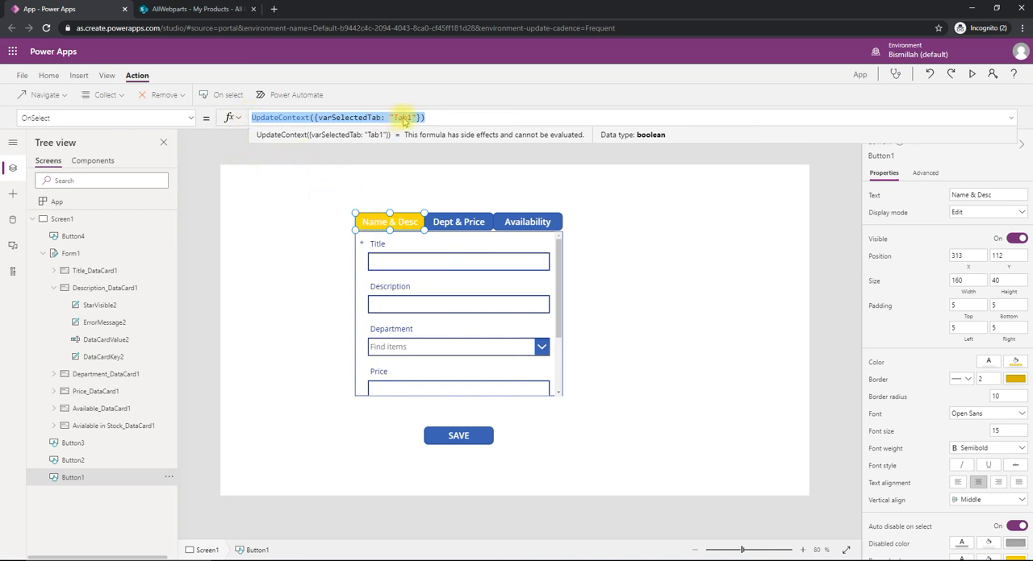
{"action": "left_click", "coordinate": [439, 228]}
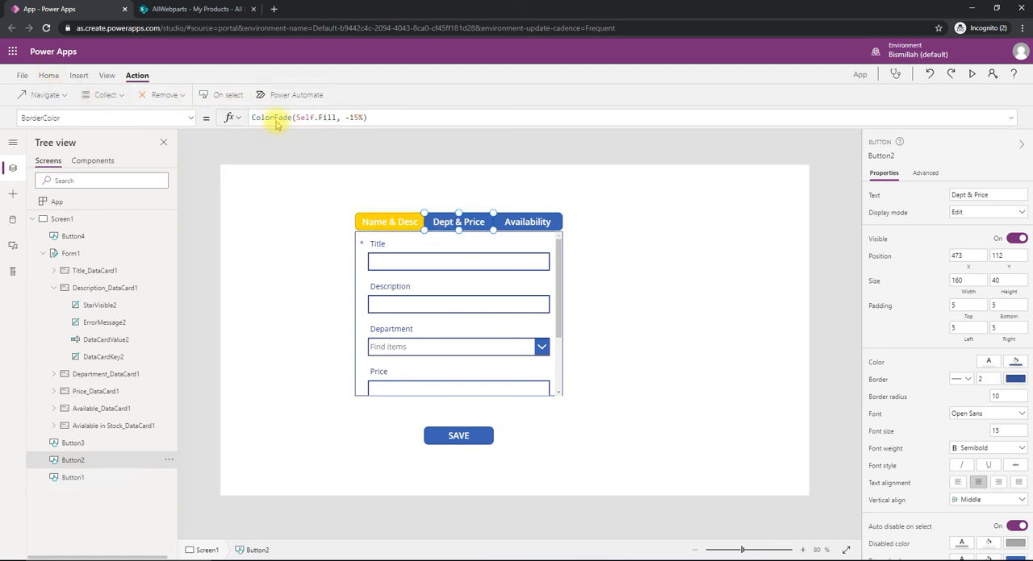
{"action": "left_click", "coordinate": [228, 97]}
{"action": "left_click_drag", "start_coordinate": [288, 116], "coordinate": [234, 115]}
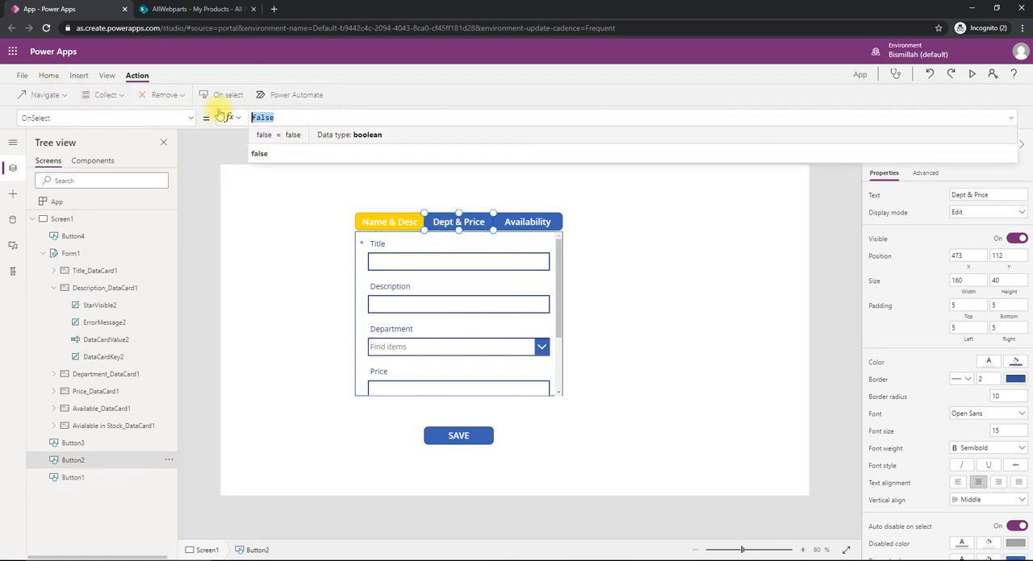
{"action": "key", "text": "ctrl+v"}
{"action": "left_click", "coordinate": [412, 119]}
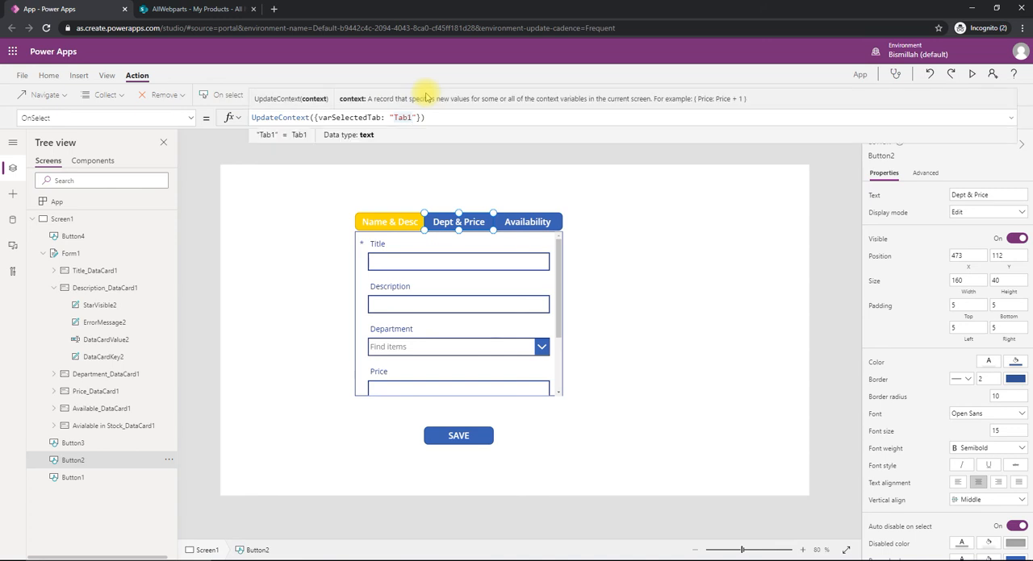
- Set the OnSelect property of the Availability button to UpdateContext({varSelectedTab: "Tab3"})
{"action": "left_click", "coordinate": [528, 228]}
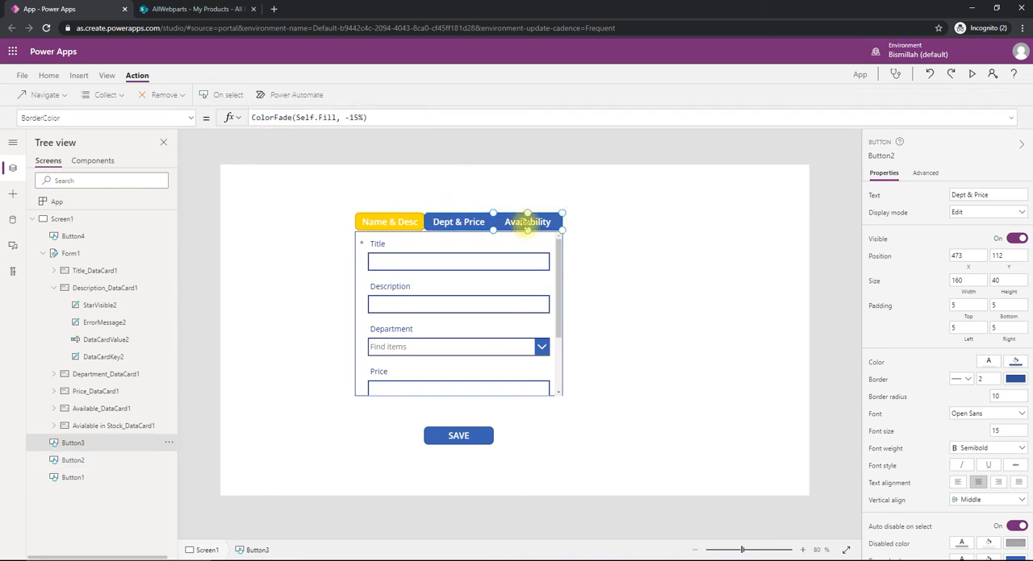
{"action": "left_click", "coordinate": [226, 96]}
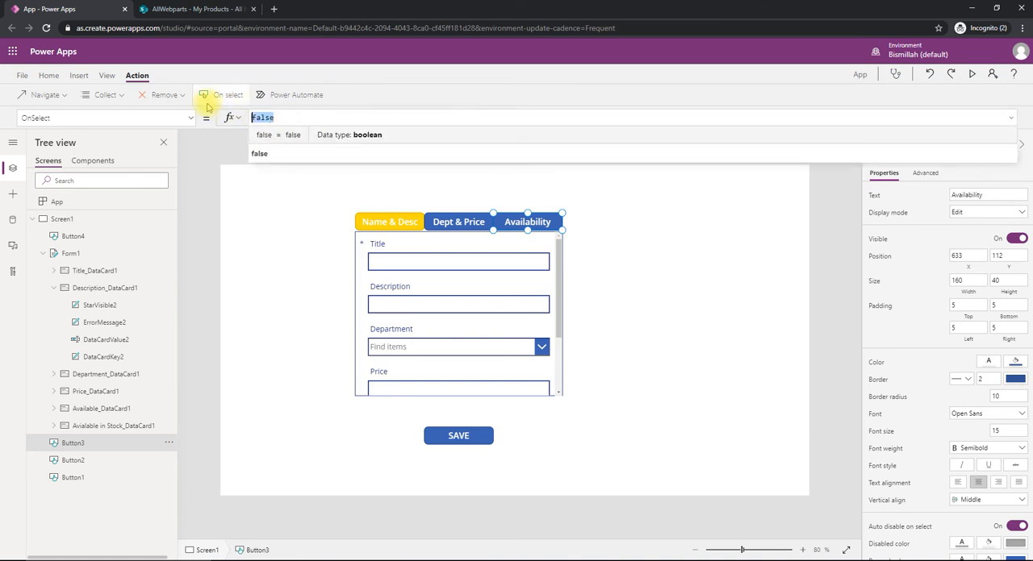
{"action": "key", "text": "ctrl+v"}
{"action": "key", "text": "Left"}
{"action": "key", "text": "Left"}
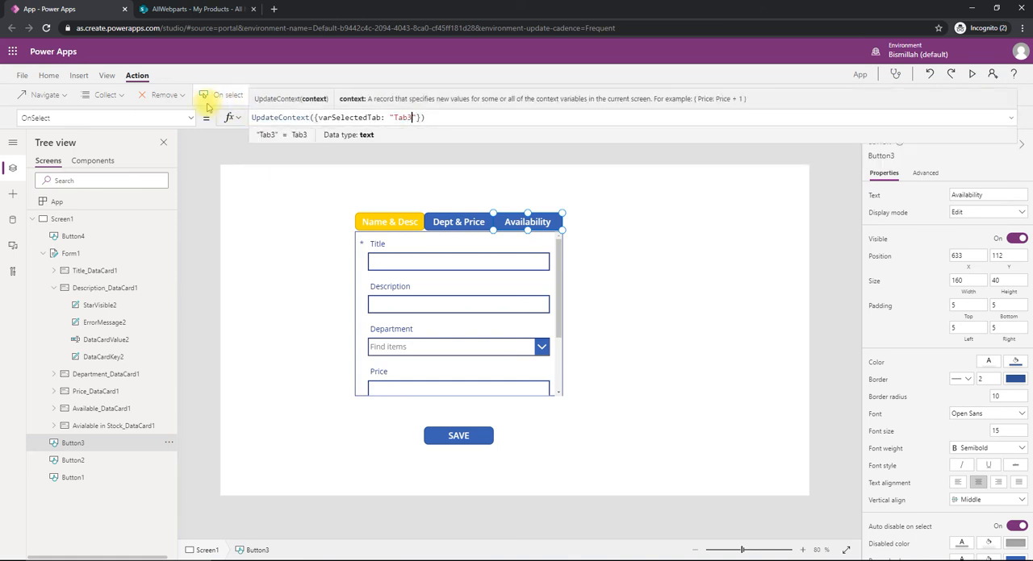
{"action": "left_click", "coordinate": [267, 213]}
- Copy the conditional formula from the Fill property of the Name & Desc button
{"action": "left_click", "coordinate": [389, 222]}
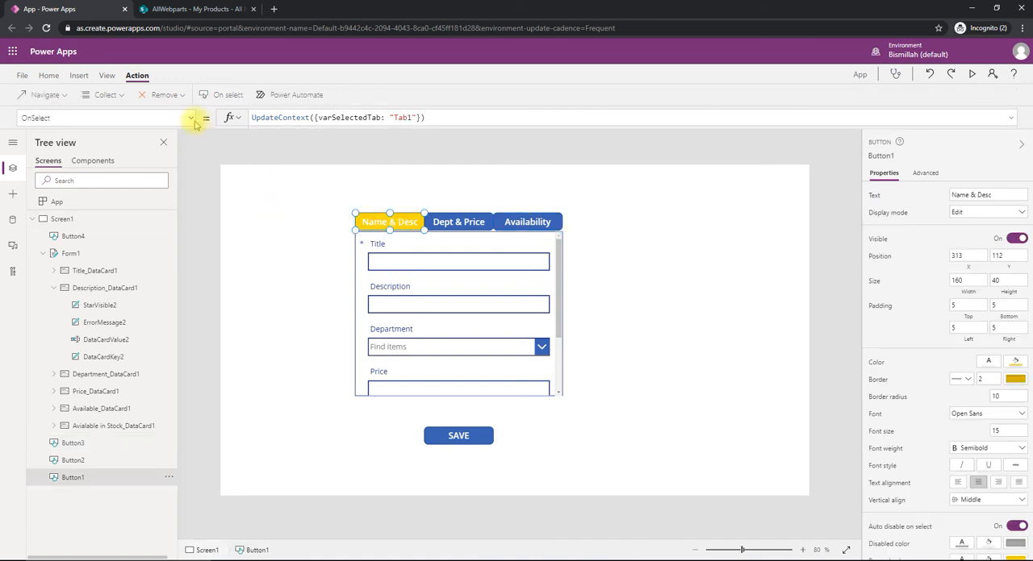
{"action": "left_click", "coordinate": [192, 120]}
{"action": "scroll", "coordinate": [121, 210], "scroll_direction": "up", "scroll_amount": 3}
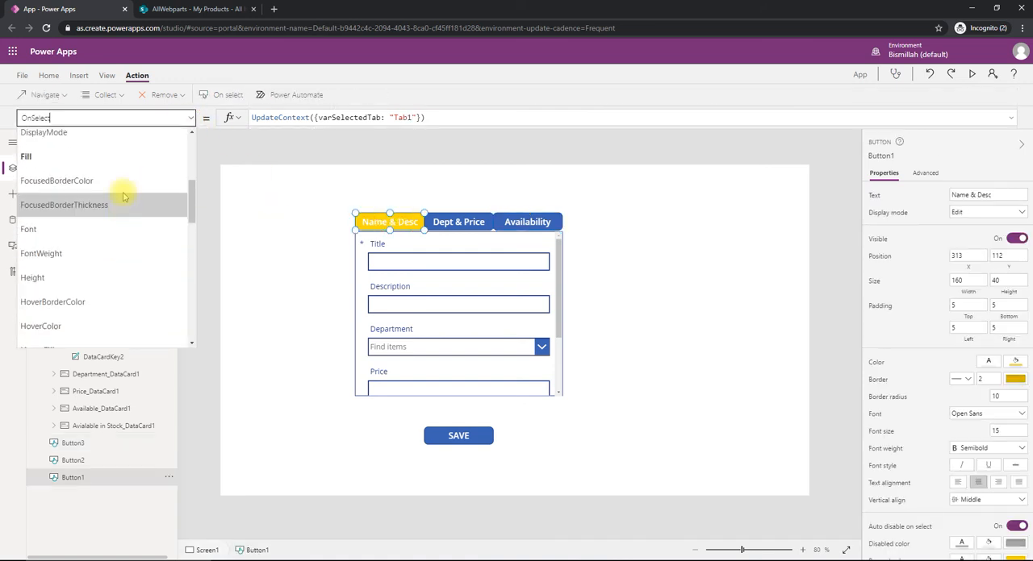
{"action": "left_click", "coordinate": [122, 158]}
{"action": "left_click_drag", "start_coordinate": [512, 118], "coordinate": [246, 119]}
{"action": "key", "text": "ctrl+c"}
- Set the Fill property of the Dept & Price button to If(varSelectedTab = "Tab2", Gold, RGBA(56, 96, 178, 1))
{"action": "left_click", "coordinate": [454, 223]}
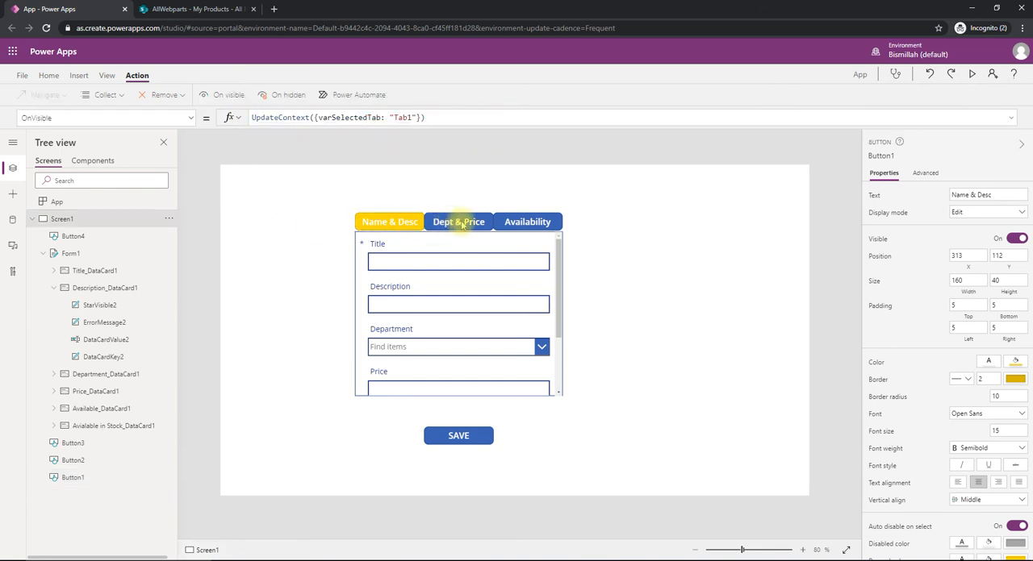
{"action": "left_click", "coordinate": [190, 119]}
{"action": "scroll", "coordinate": [65, 189], "scroll_direction": "up", "scroll_amount": 2}
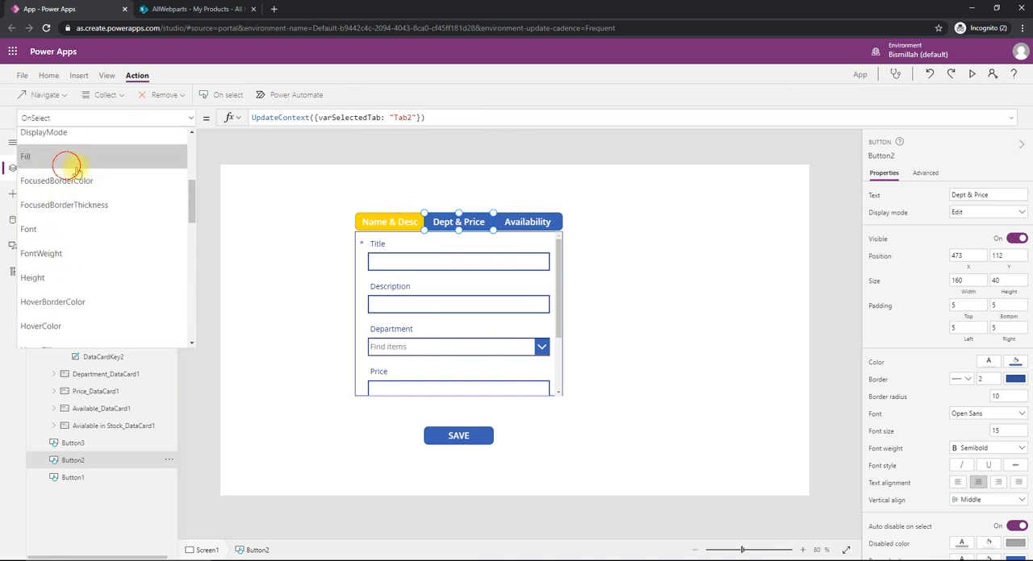
{"action": "left_click", "coordinate": [67, 161]}
{"action": "left_click_drag", "start_coordinate": [383, 118], "coordinate": [232, 117]}
{"action": "key", "text": "ctrl+v"}
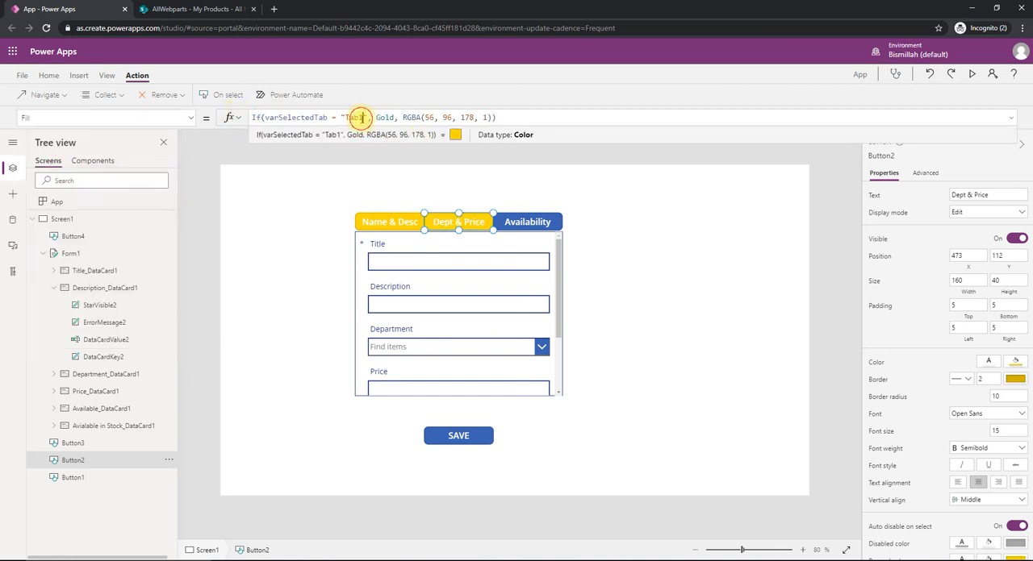
{"action": "left_click", "coordinate": [361, 118]}
{"action": "key", "text": "BackSpace"}
{"action": "type", "text": "2"}
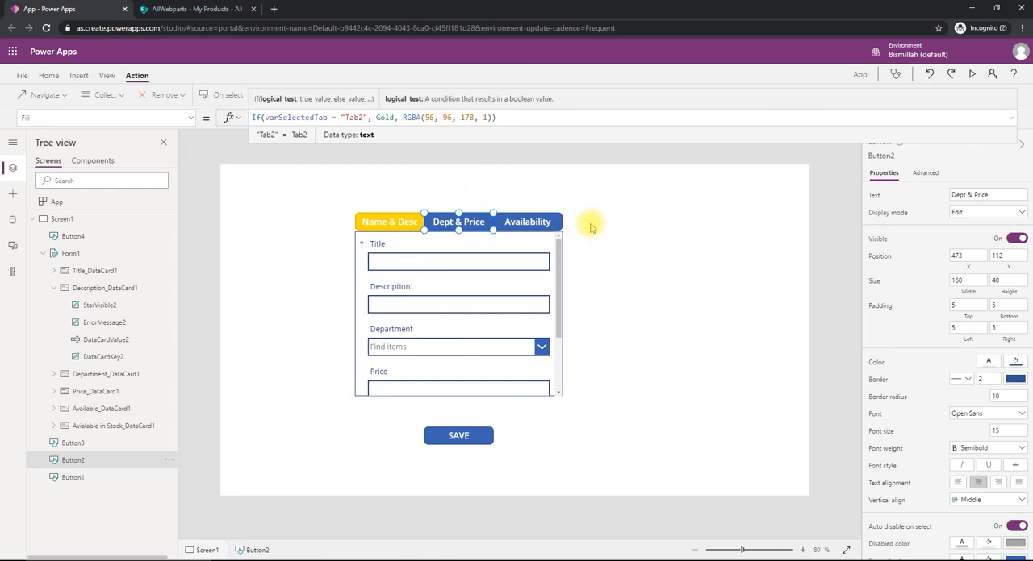
- Set the Fill property of the Availability button to If(varSelectedTab = "Tab3", Gold, RGBA(56, 96, 178, 1))
{"action": "left_click", "coordinate": [534, 225]}
{"action": "left_click", "coordinate": [191, 119]}
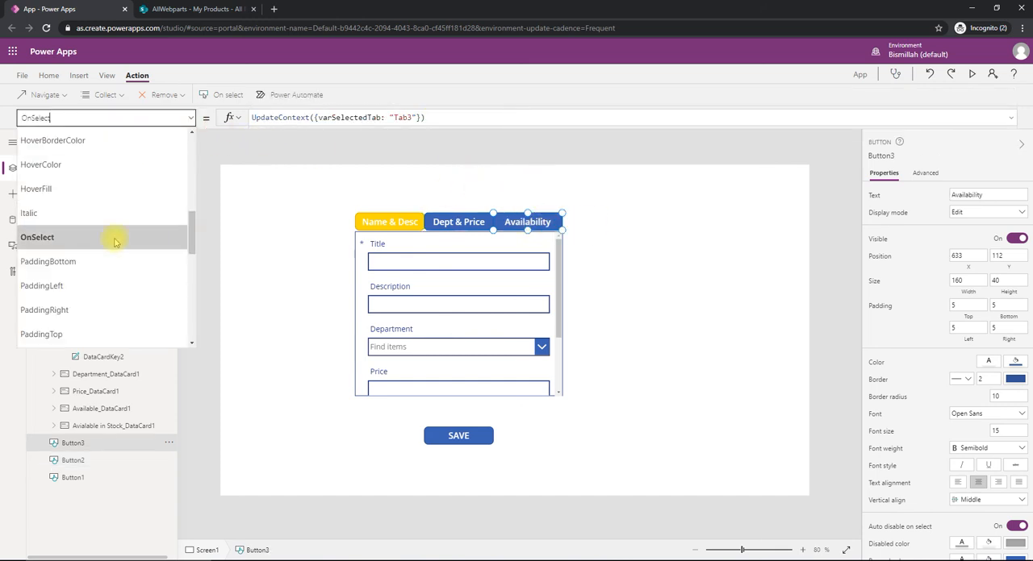
{"action": "scroll", "coordinate": [113, 240], "scroll_direction": "up", "scroll_amount": 5}
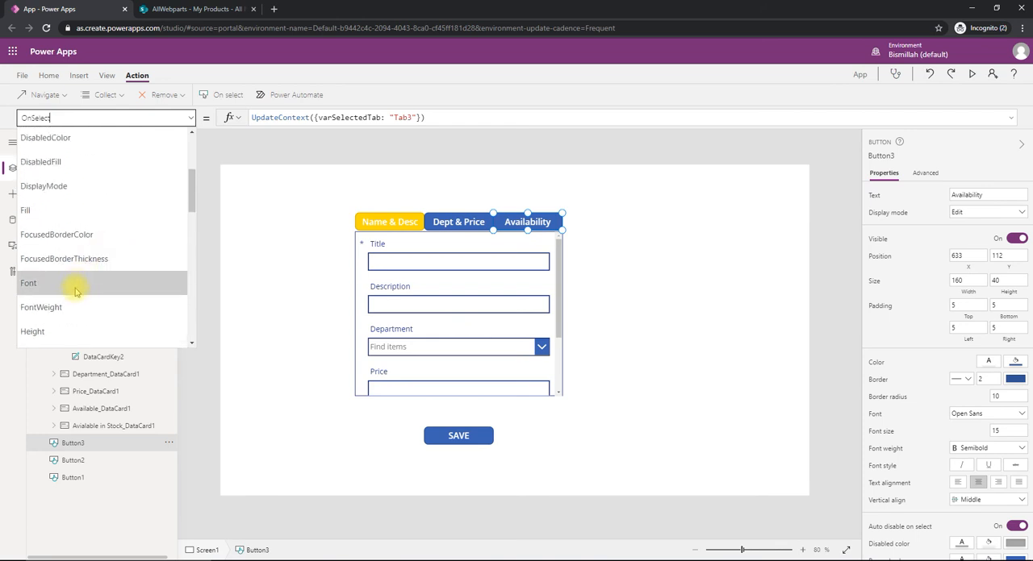
{"action": "left_click", "coordinate": [72, 229]}
{"action": "left_click", "coordinate": [190, 118]}
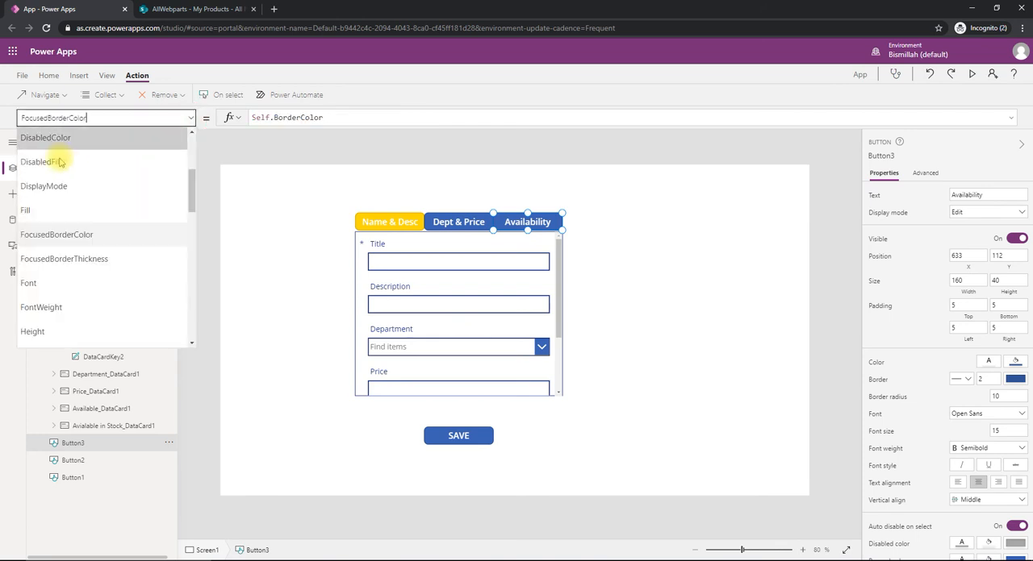
{"action": "left_click", "coordinate": [27, 216]}
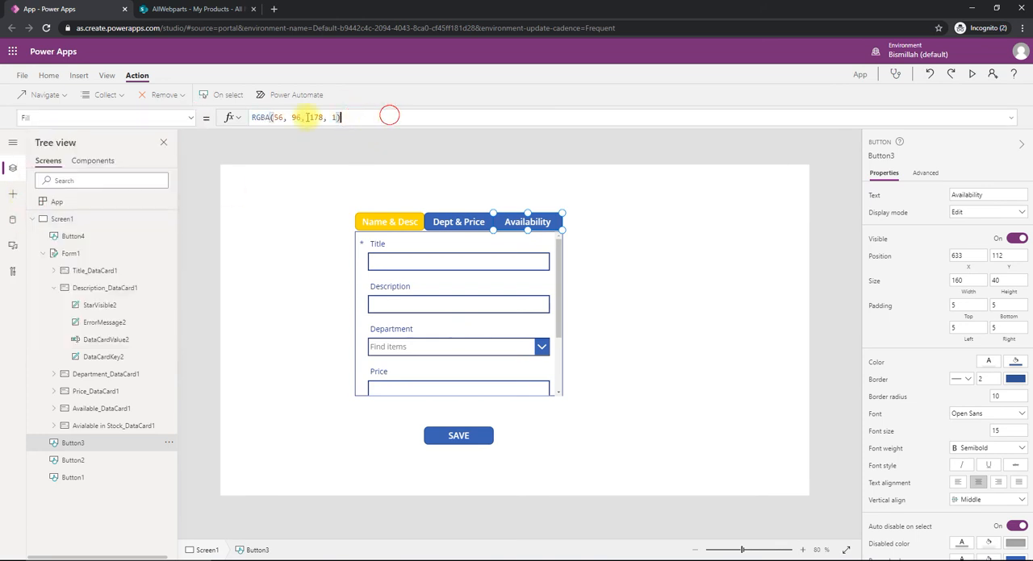
{"action": "left_click_drag", "start_coordinate": [387, 116], "coordinate": [204, 120]}
{"action": "key", "text": "ctrl+v"}
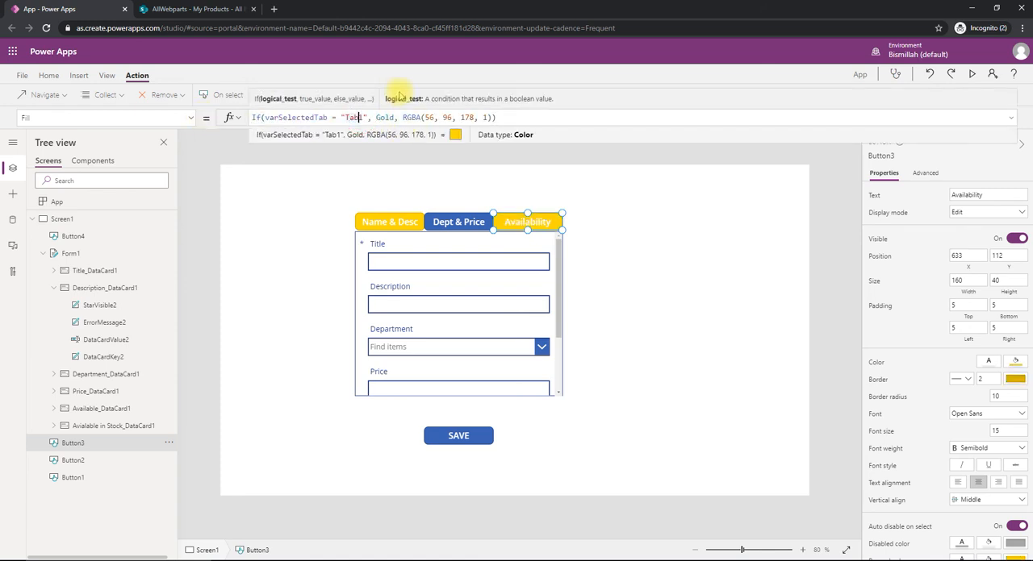
{"action": "left_click", "coordinate": [315, 230]}
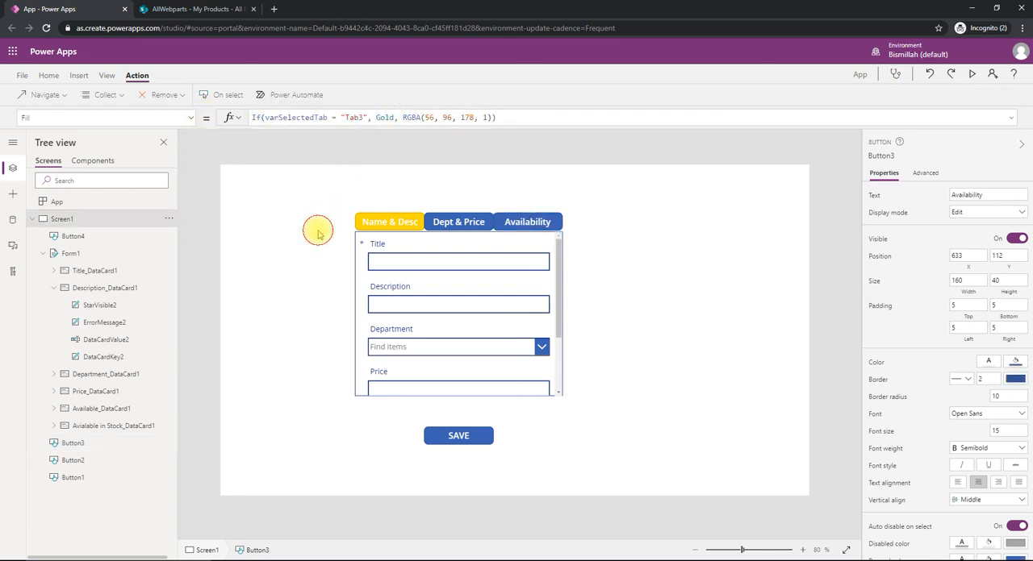
- Preview the app to test switching between the three tab buttons and their highlighting, and return to the editor
{"action": "left_click", "coordinate": [971, 76]}
{"action": "left_click", "coordinate": [454, 130]}
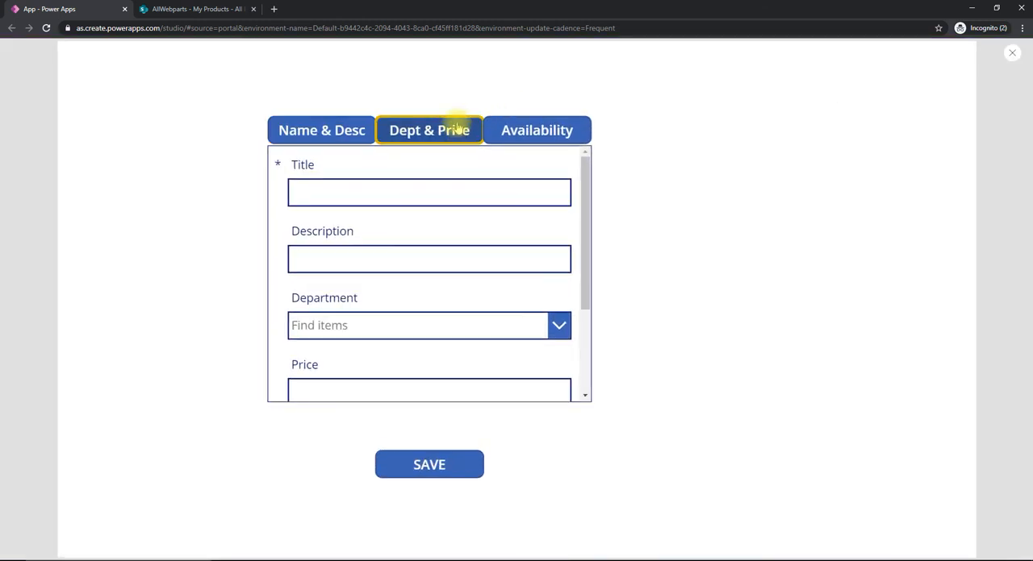
{"action": "left_click", "coordinate": [523, 130]}
{"action": "left_click", "coordinate": [422, 130]}
{"action": "left_click", "coordinate": [329, 127]}
{"action": "left_click", "coordinate": [418, 131]}
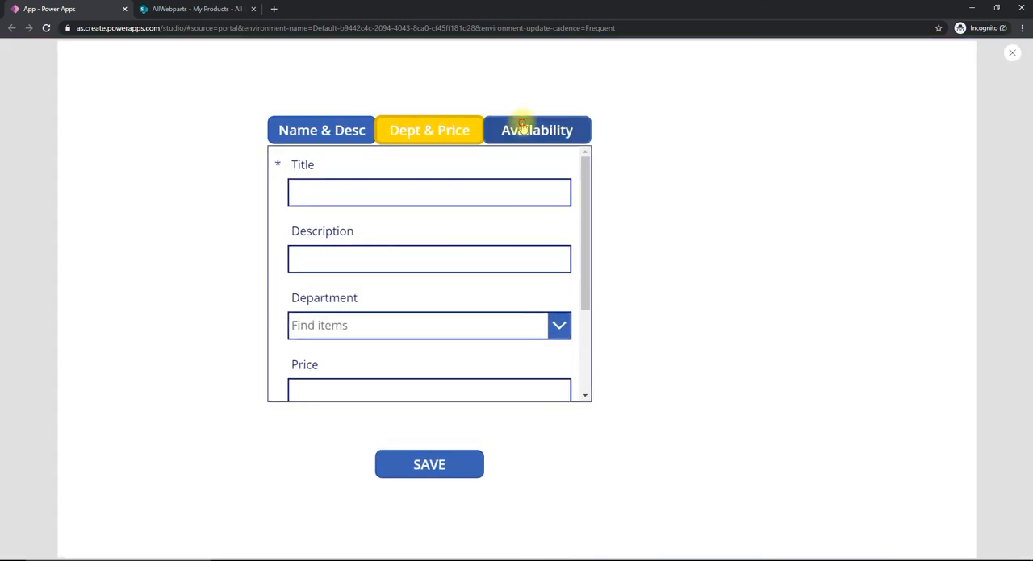
{"action": "left_click", "coordinate": [523, 129]}
{"action": "key", "text": "Escape"}
- Set the HoverFill property of the Dept & Price button to Gold
{"action": "left_click", "coordinate": [460, 221]}
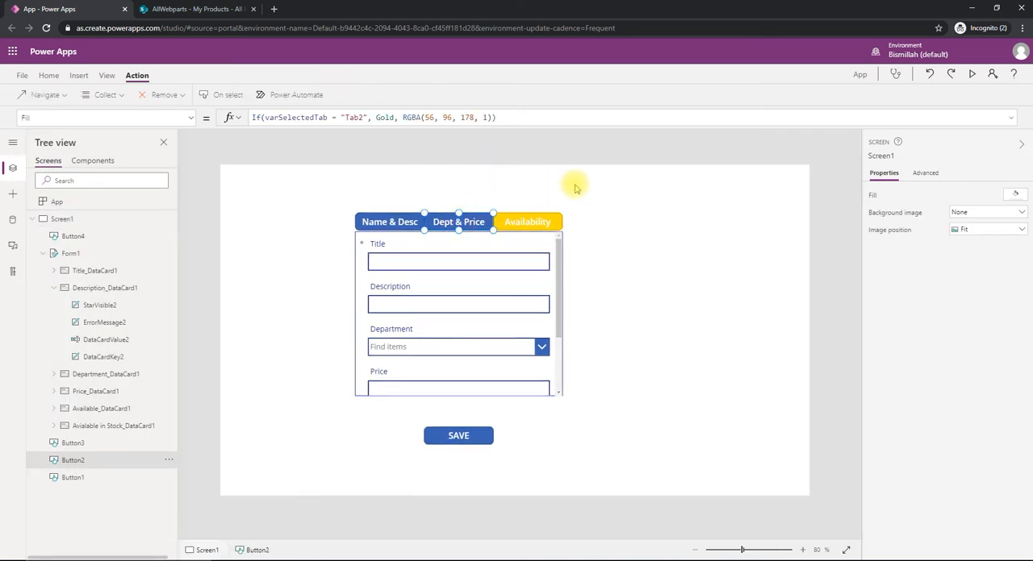
{"action": "left_click", "coordinate": [192, 121]}
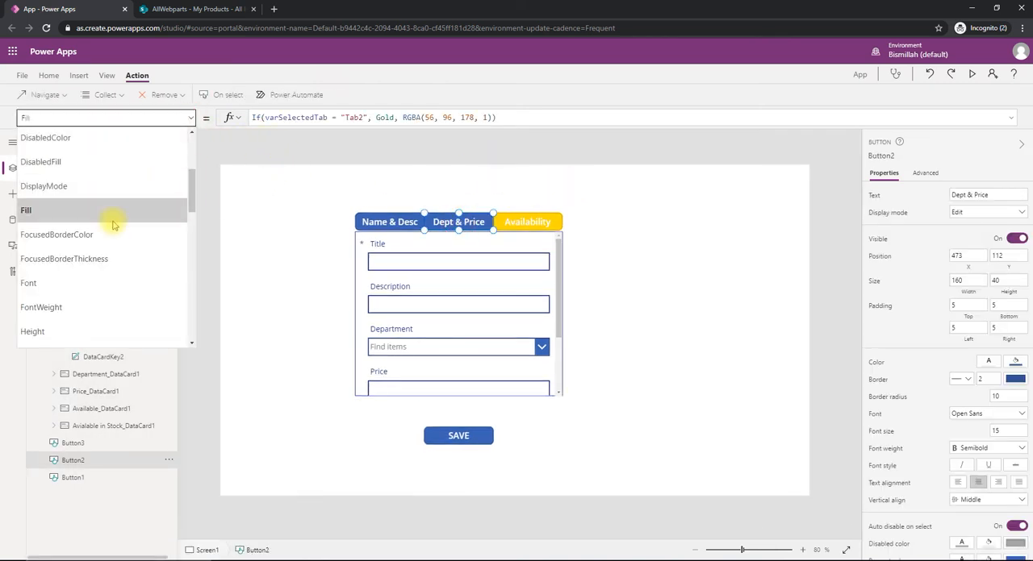
{"action": "scroll", "coordinate": [79, 208], "scroll_direction": "down", "scroll_amount": 3}
{"action": "left_click", "coordinate": [74, 187]}
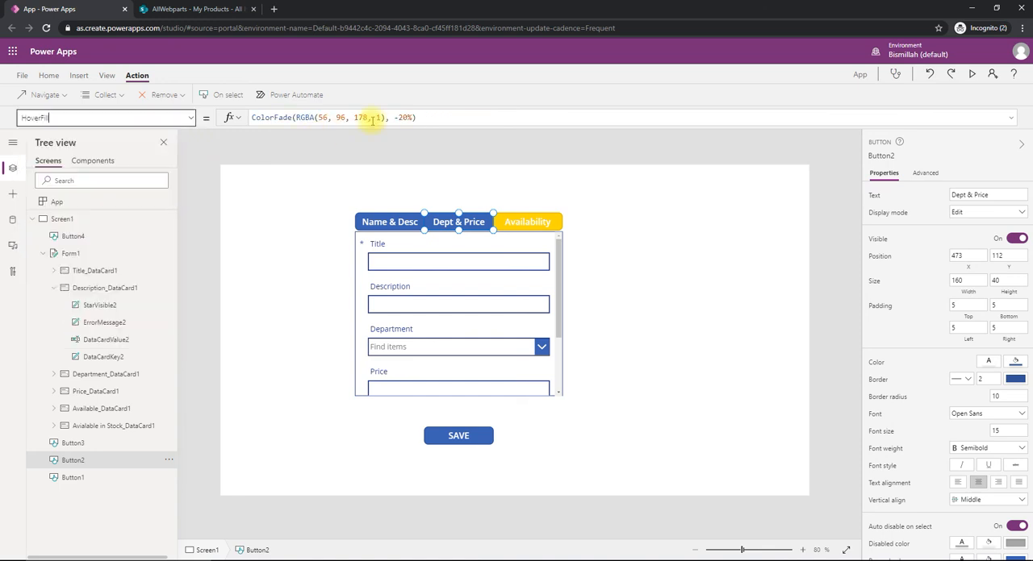
{"action": "left_click_drag", "start_coordinate": [422, 117], "coordinate": [172, 115]}
{"action": "type", "text": "Gold"}
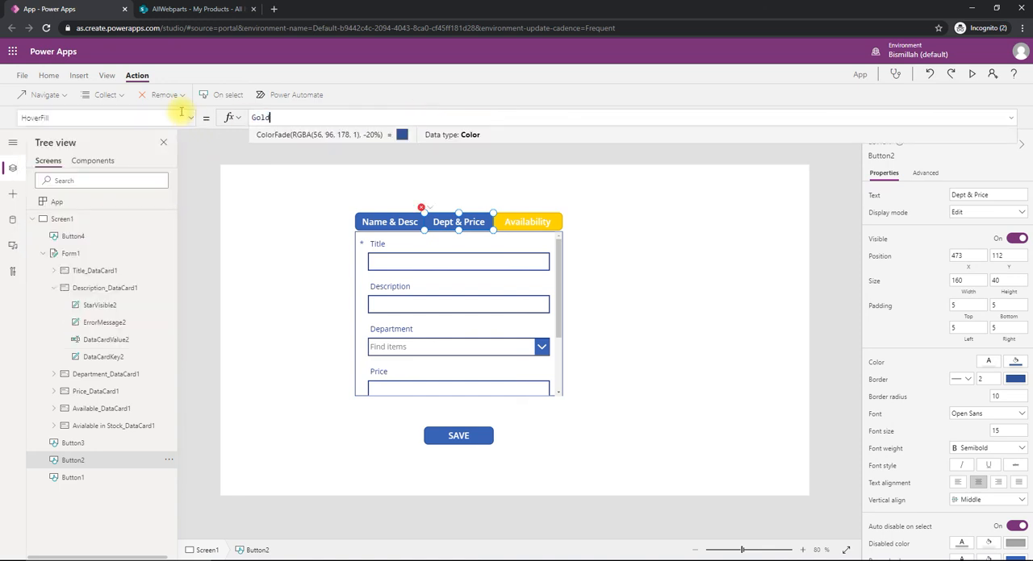
- Set the HoverFill property of the Availability button to Gold
{"action": "left_click", "coordinate": [543, 223]}
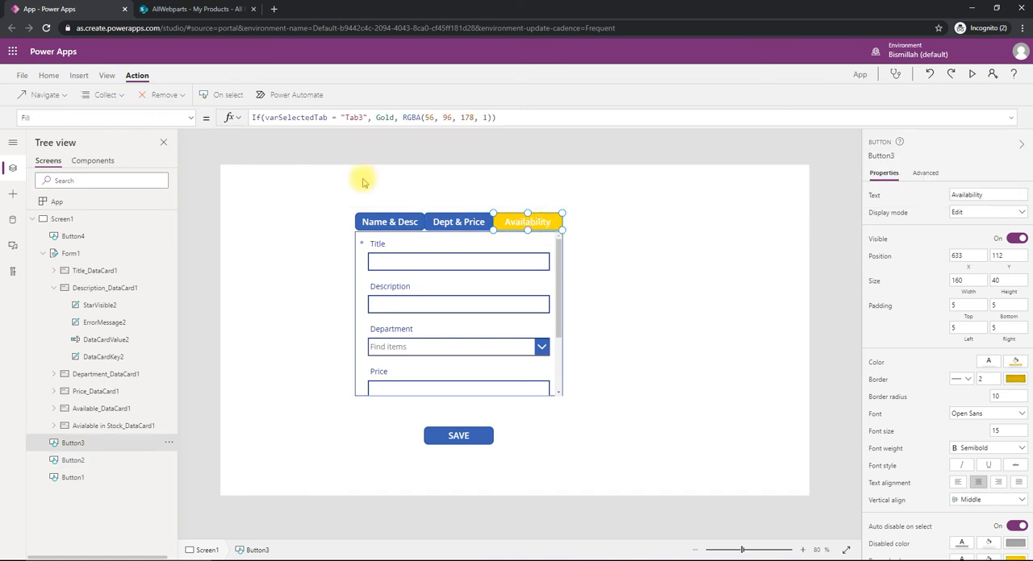
{"action": "left_click", "coordinate": [188, 118]}
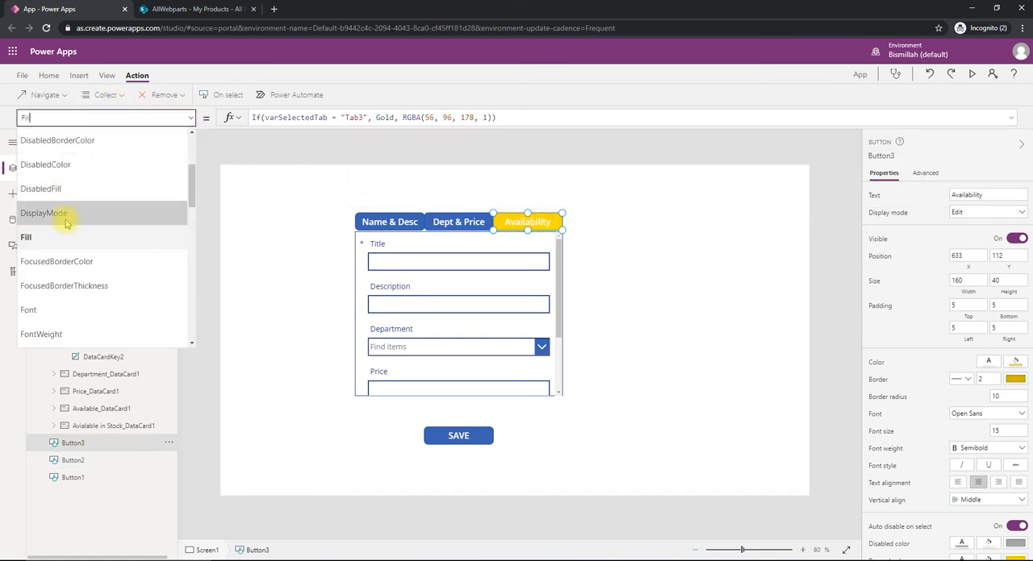
{"action": "scroll", "coordinate": [80, 259], "scroll_direction": "down", "scroll_amount": 3}
{"action": "left_click", "coordinate": [75, 270]}
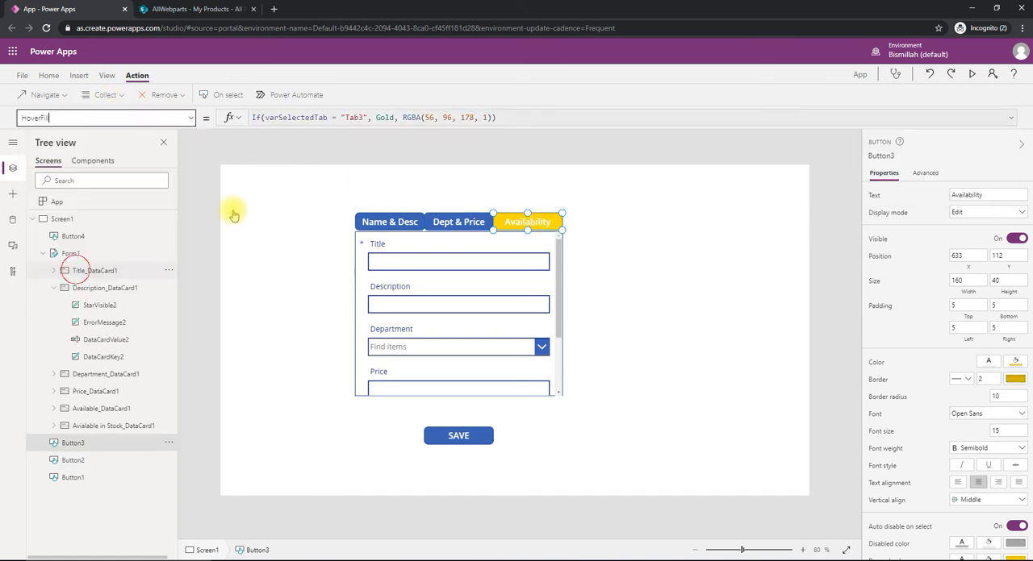
{"action": "left_click_drag", "start_coordinate": [428, 118], "coordinate": [145, 103]}
{"action": "type", "text": "C"}
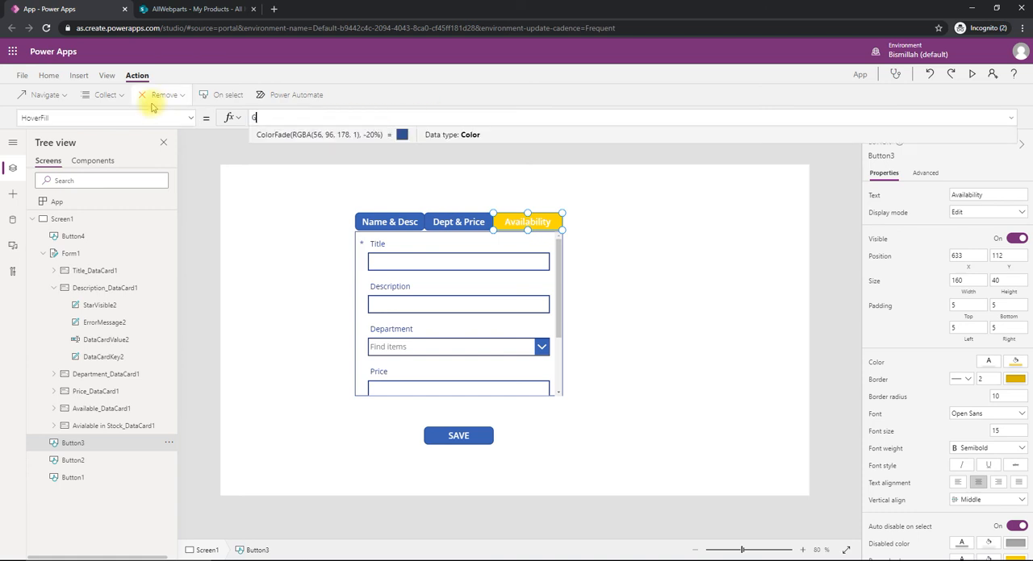
{"action": "left_click", "coordinate": [597, 307]}
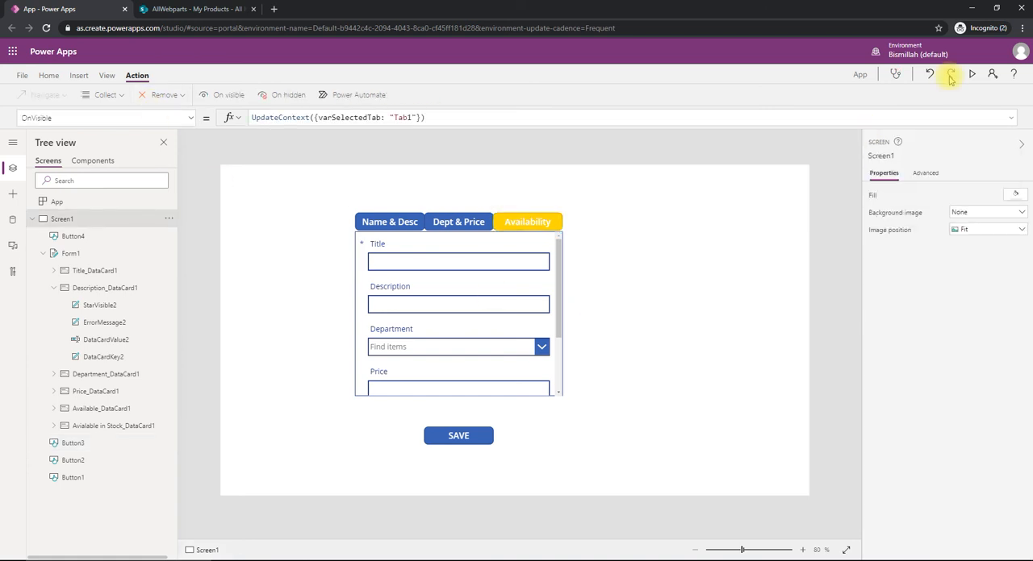
- Preview the app to test hover and selection highlighting while switching repeatedly among all three tab buttons, and return to the editor
{"action": "left_click", "coordinate": [971, 75]}
{"action": "left_click", "coordinate": [533, 134]}
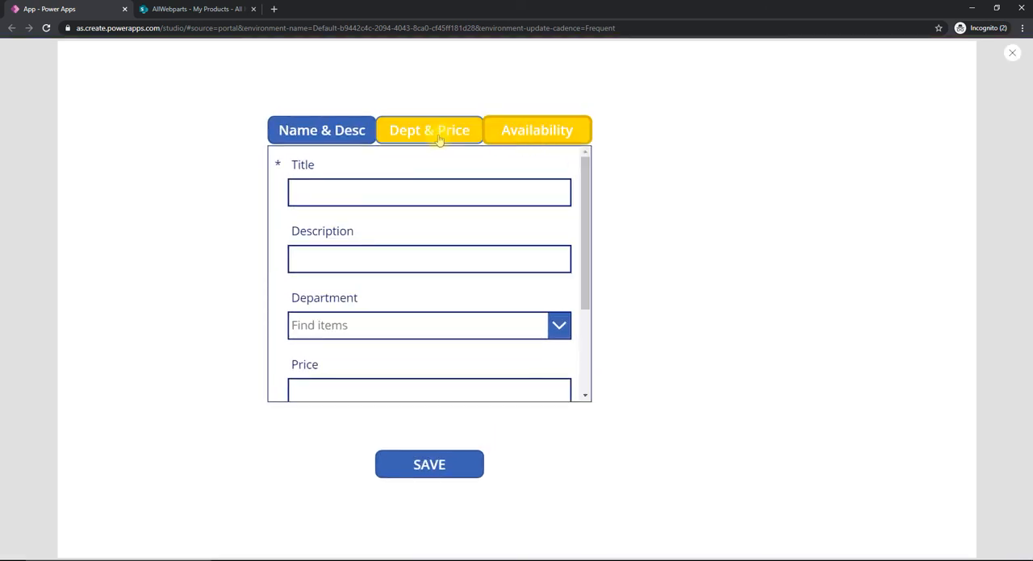
{"action": "left_click", "coordinate": [440, 139]}
{"action": "left_click", "coordinate": [346, 131]}
{"action": "left_click", "coordinate": [443, 131]}
{"action": "left_click", "coordinate": [526, 133]}
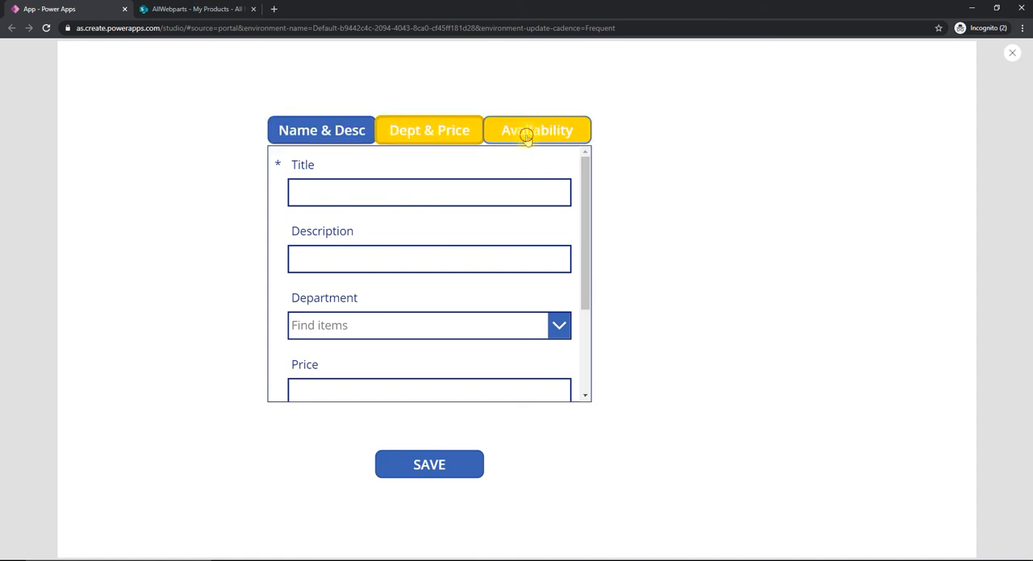
{"action": "left_click", "coordinate": [444, 131]}
{"action": "left_click", "coordinate": [334, 131]}
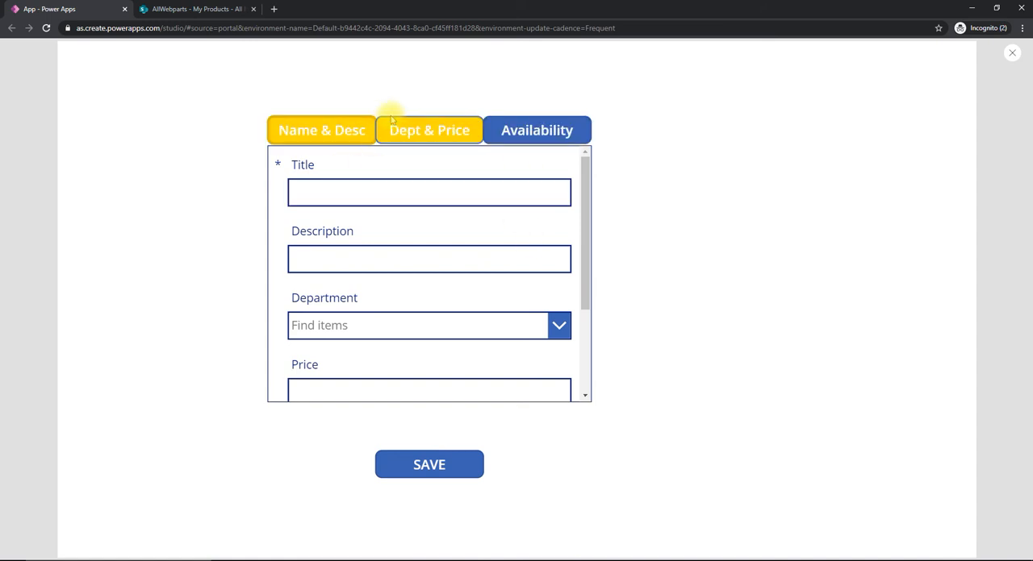
{"action": "left_click", "coordinate": [400, 141]}
{"action": "left_click", "coordinate": [525, 131]}
{"action": "left_click", "coordinate": [449, 129]}
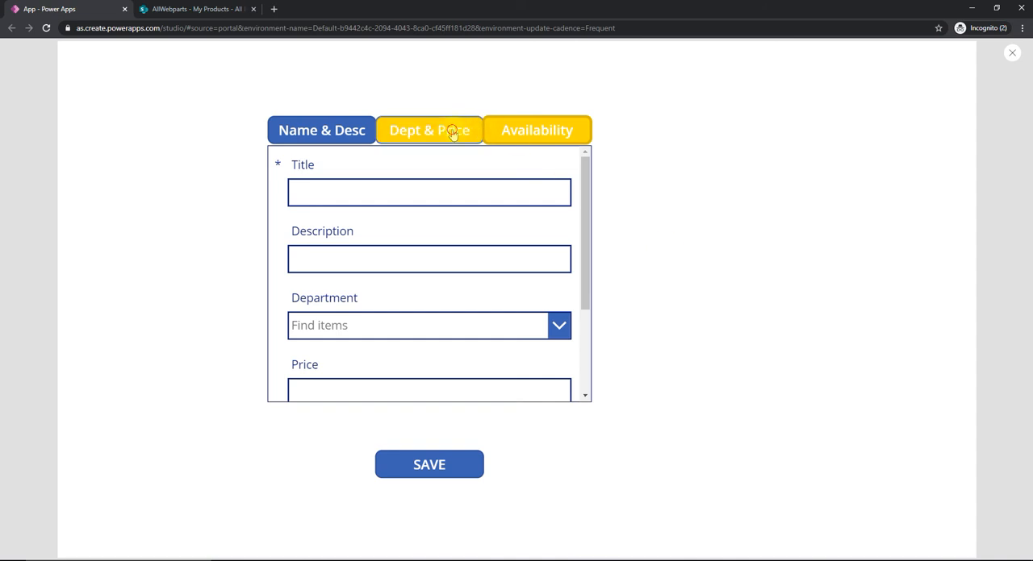
{"action": "left_click", "coordinate": [329, 133]}
{"action": "left_click", "coordinate": [521, 132]}
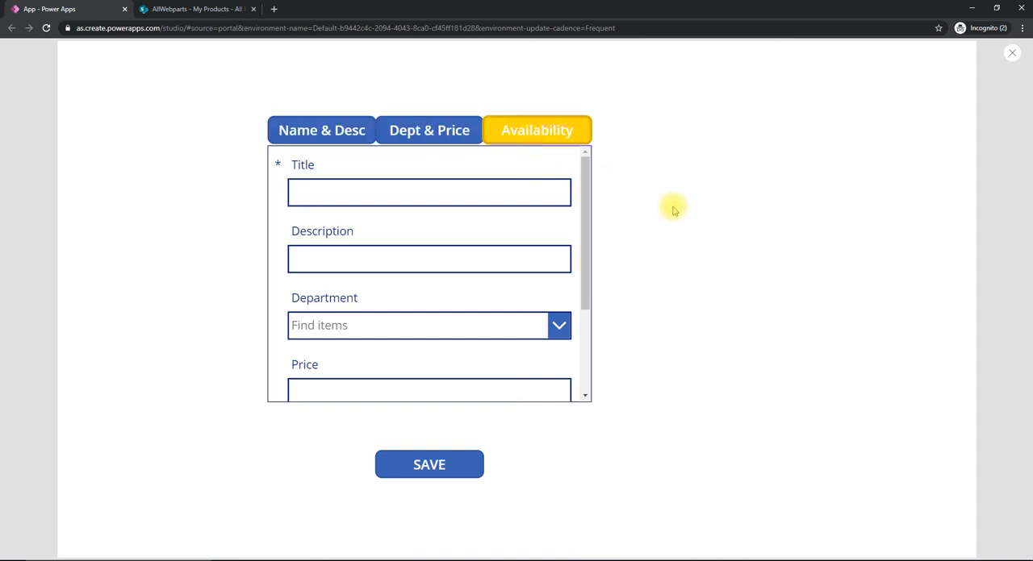
{"action": "key", "text": "Escape"}
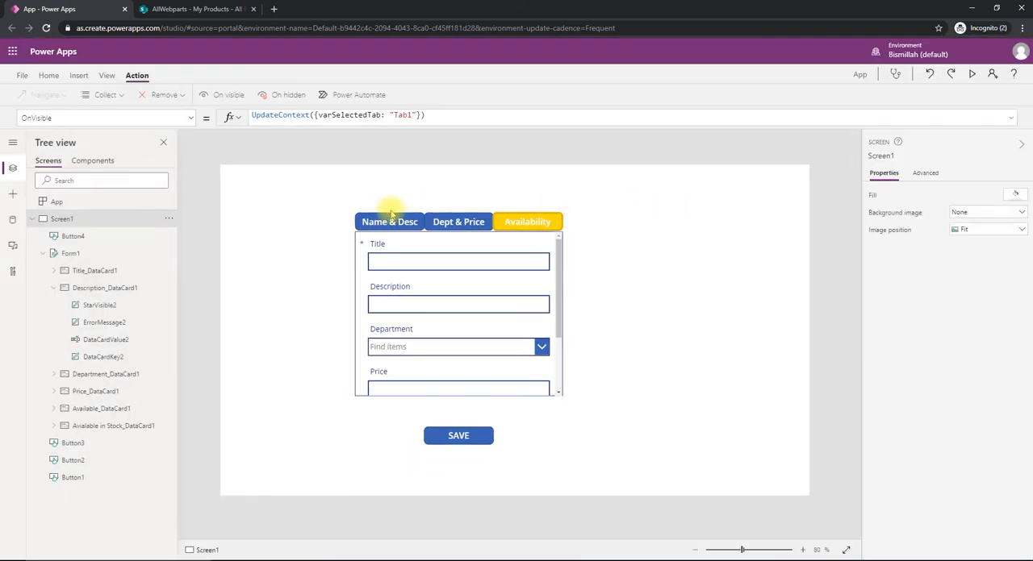
- Make Name & Desc the selected tab in the app preview and return to the editor
{"action": "key", "text": "F5"}
{"action": "left_click", "coordinate": [346, 129]}
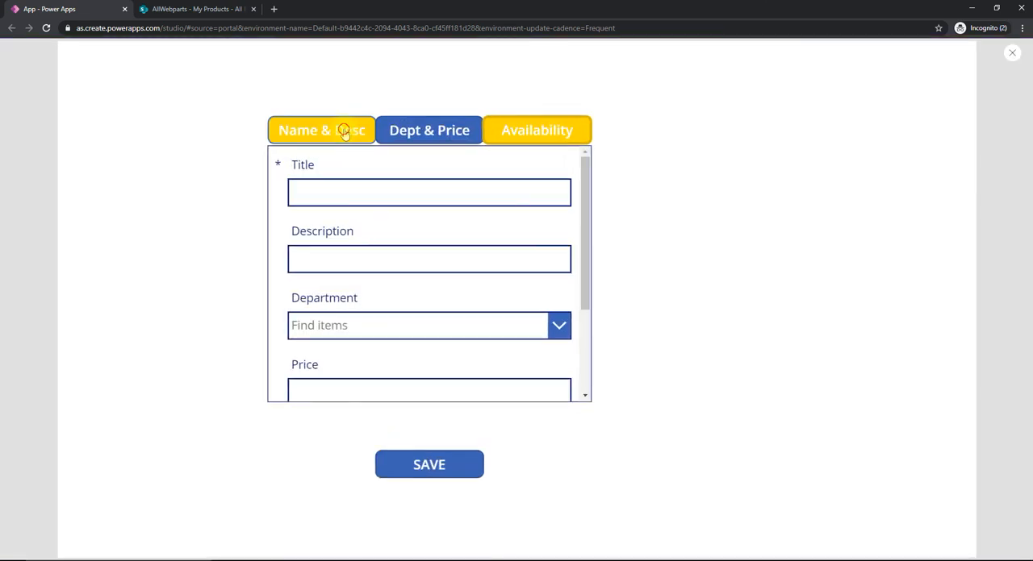
{"action": "key", "text": "Escape"}
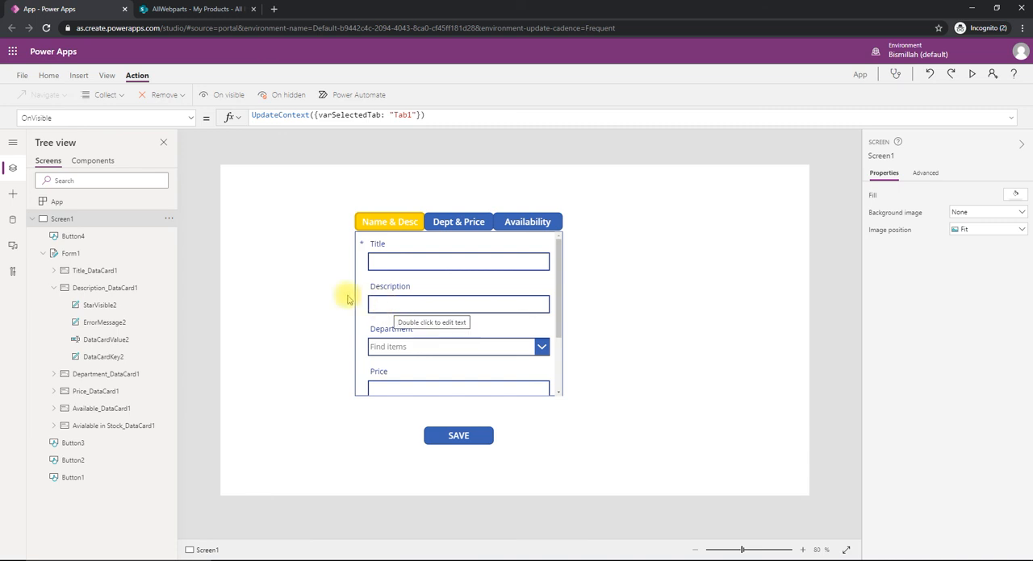
- Copy the condition varSelectedTab = "Tab1" from the Name & Desc button's Fill formula into the Visible property of the Title card
{"action": "left_click", "coordinate": [393, 224]}
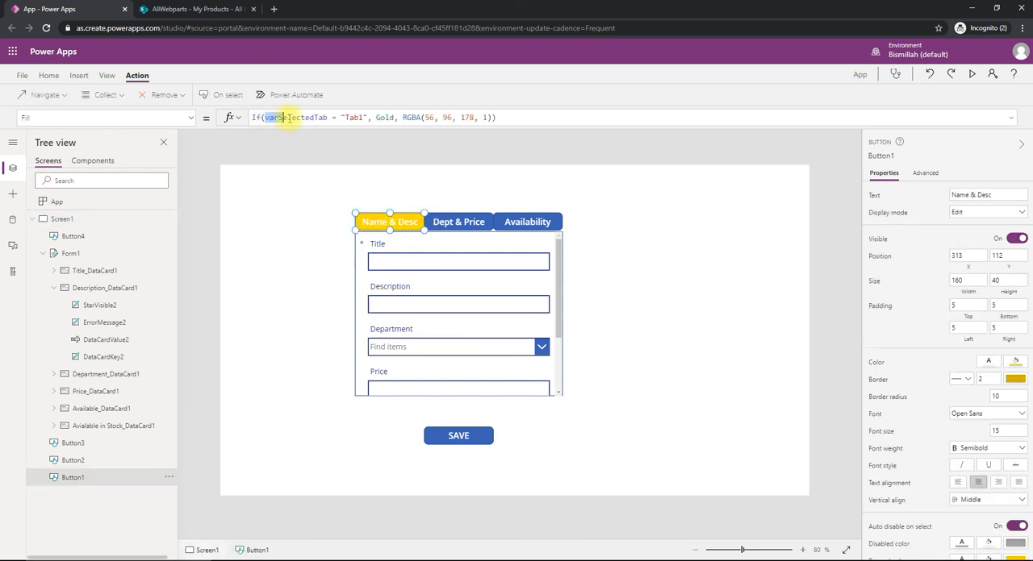
{"action": "left_click_drag", "start_coordinate": [288, 118], "coordinate": [364, 117]}
{"action": "key", "text": "ctrl+c"}
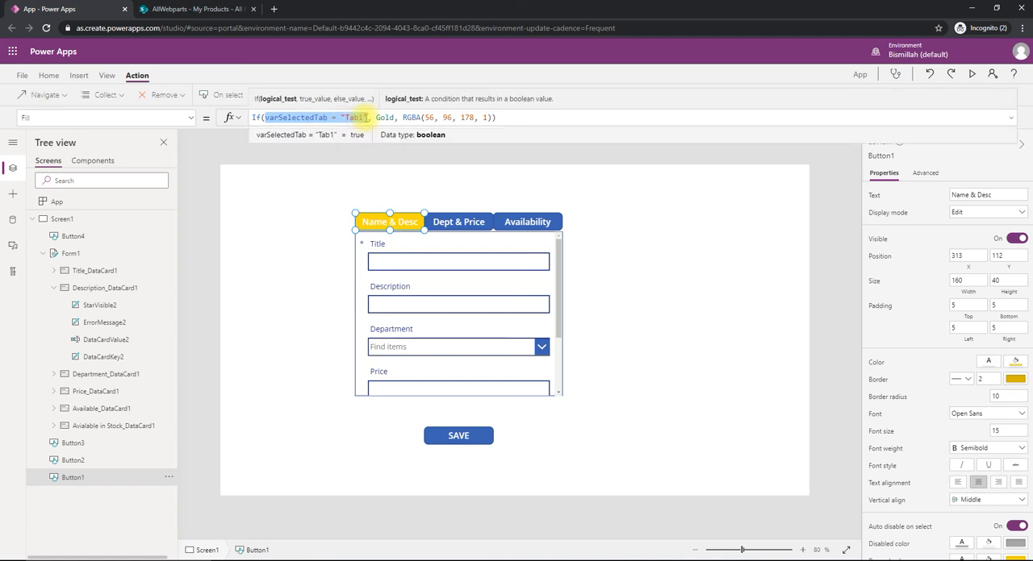
{"action": "left_click", "coordinate": [95, 271]}
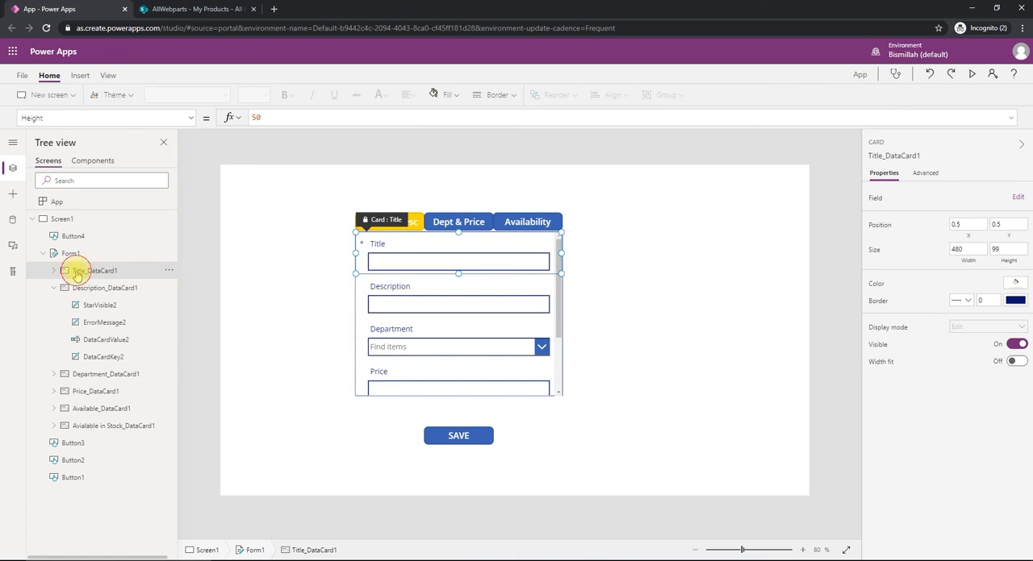
{"action": "left_click", "coordinate": [191, 119]}
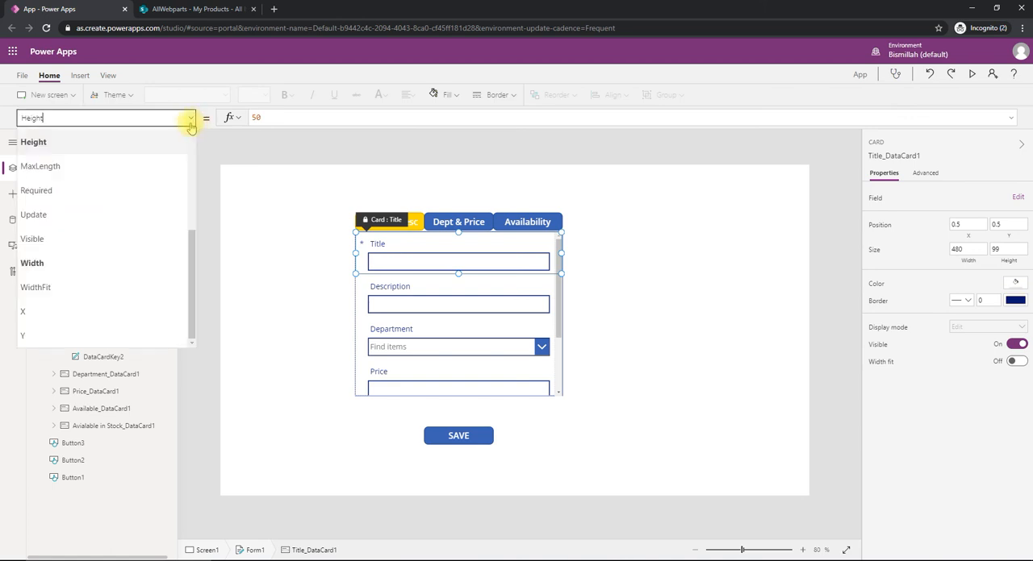
{"action": "left_click", "coordinate": [96, 260]}
{"action": "double_click", "coordinate": [278, 118]}
{"action": "key", "text": "ctrl+v"}
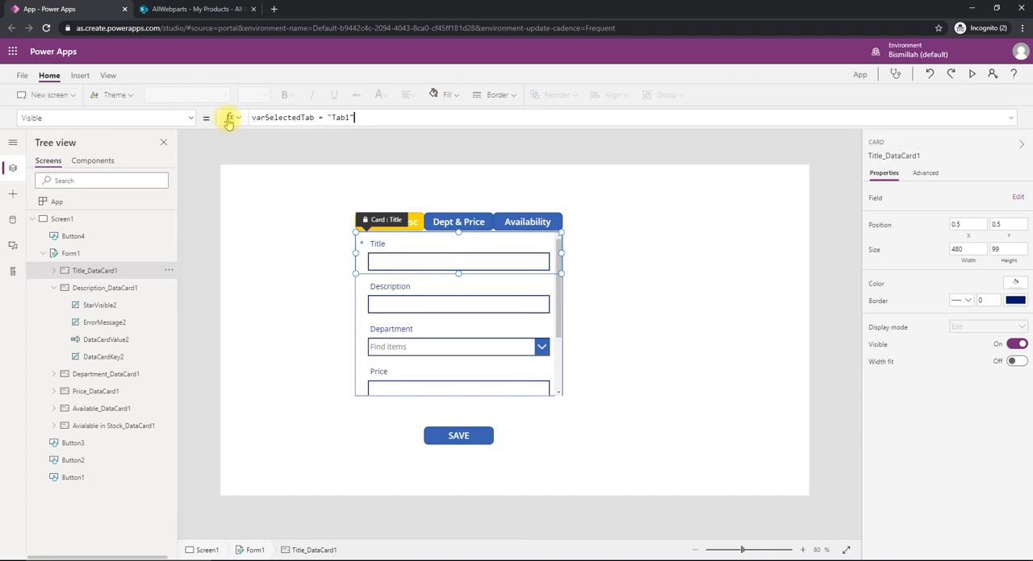
- Set the Visible property of the Description card to varSelectedTab = "Tab1" and collapse that card's child controls
{"action": "left_click", "coordinate": [84, 290]}
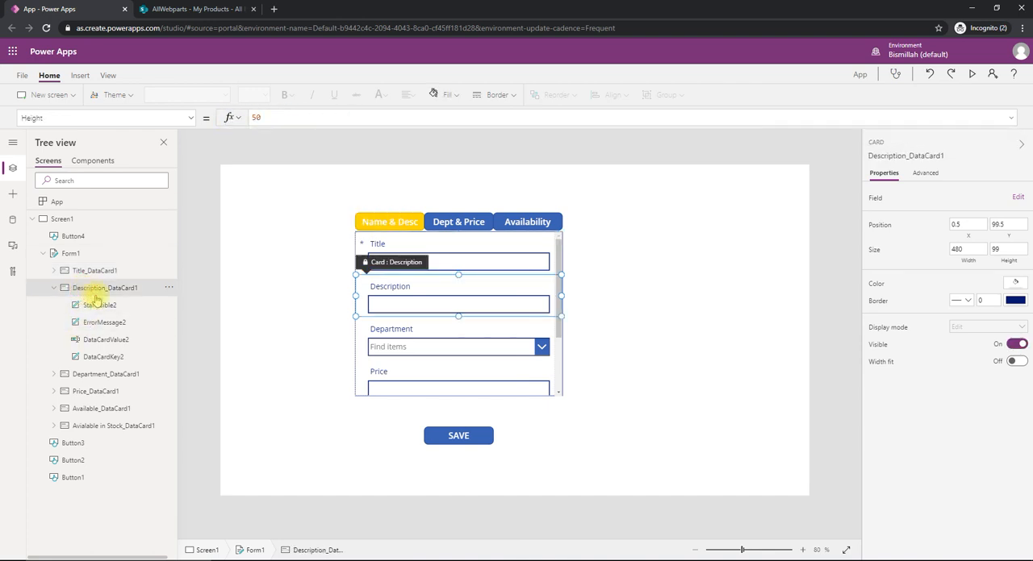
{"action": "left_click", "coordinate": [192, 122]}
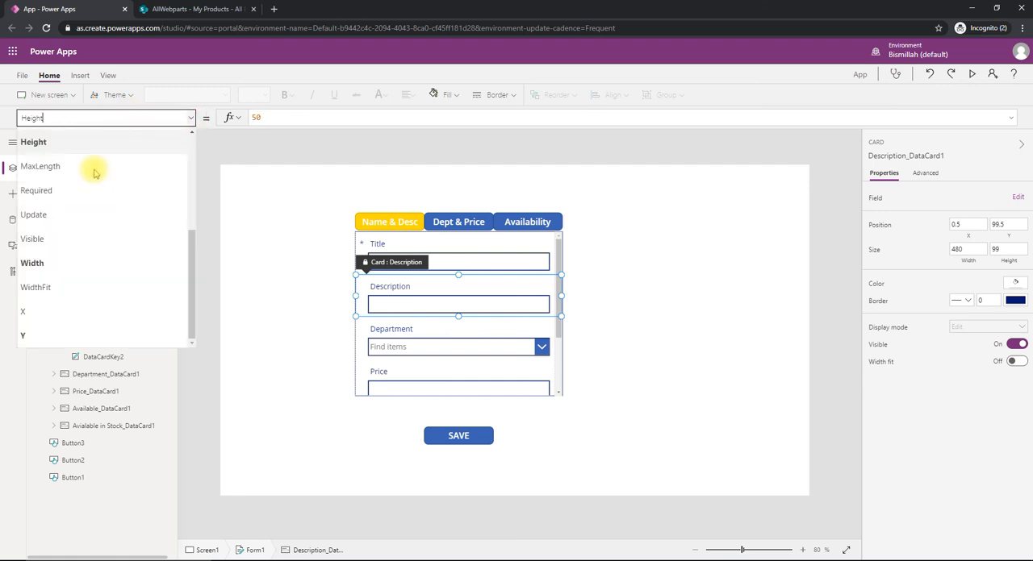
{"action": "left_click", "coordinate": [51, 235]}
{"action": "left_click", "coordinate": [279, 119]}
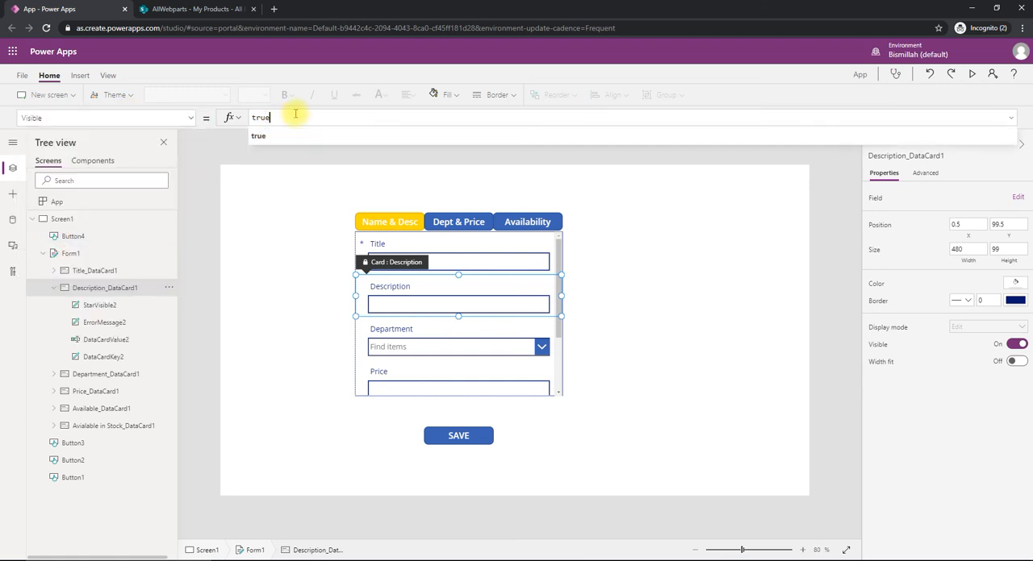
{"action": "key", "text": "ctrl+a"}
{"action": "key", "text": "ctrl+v"}
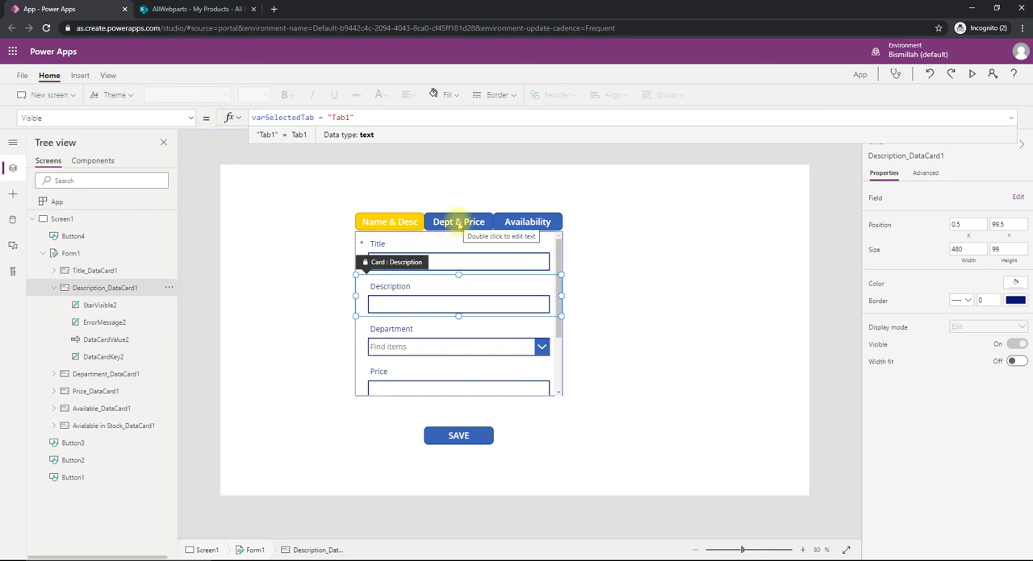
{"action": "left_click", "coordinate": [53, 289]}
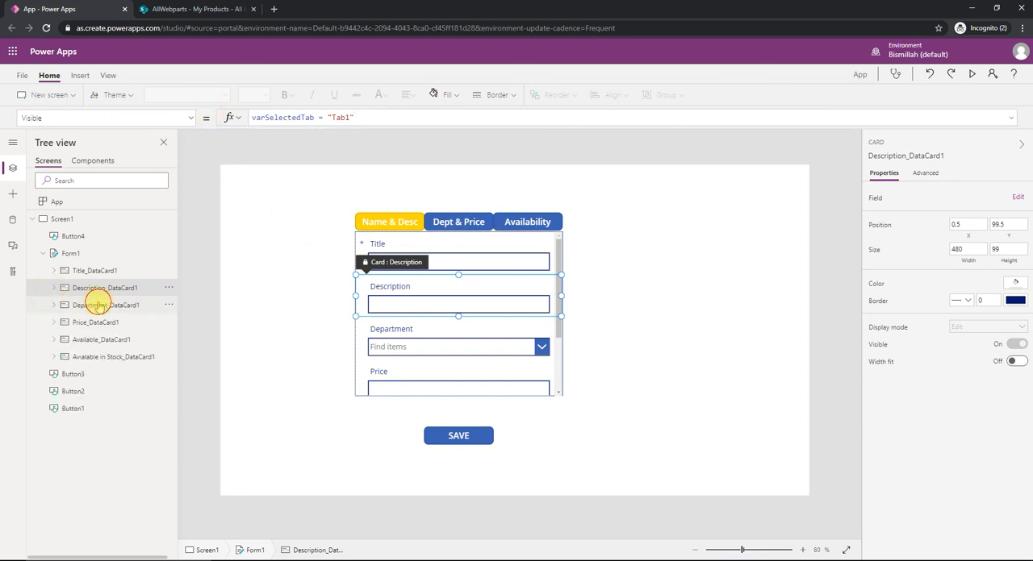
- Set the Visible property of the Department card to varSelectedTab = "Tab2"
{"action": "left_click", "coordinate": [95, 304]}
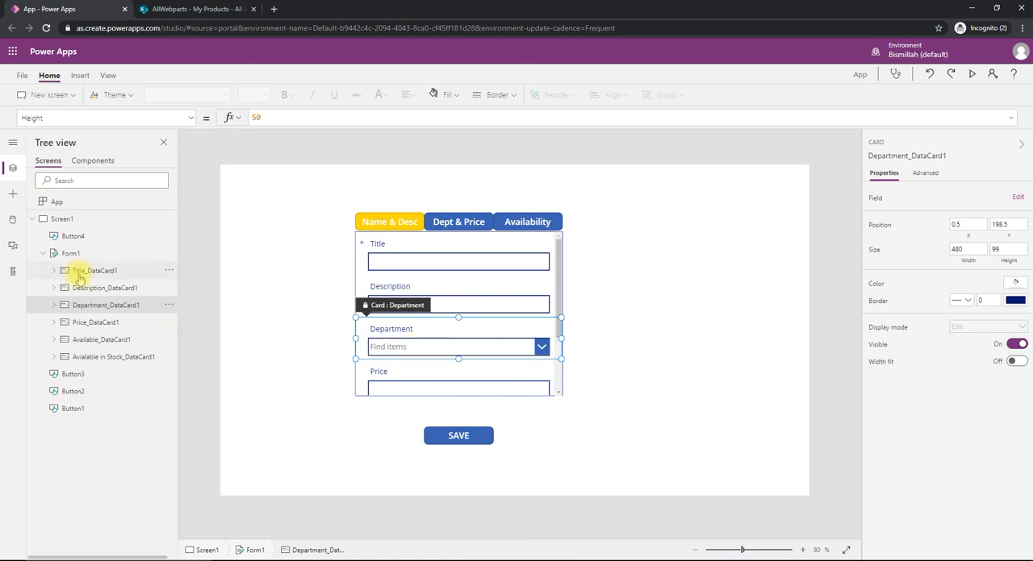
{"action": "left_click", "coordinate": [191, 119]}
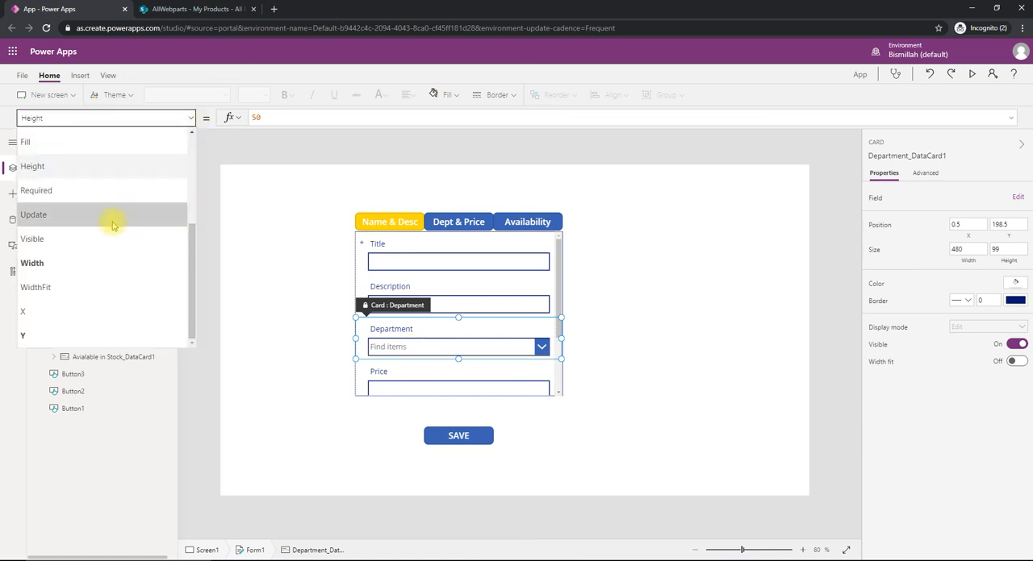
{"action": "left_click", "coordinate": [74, 238]}
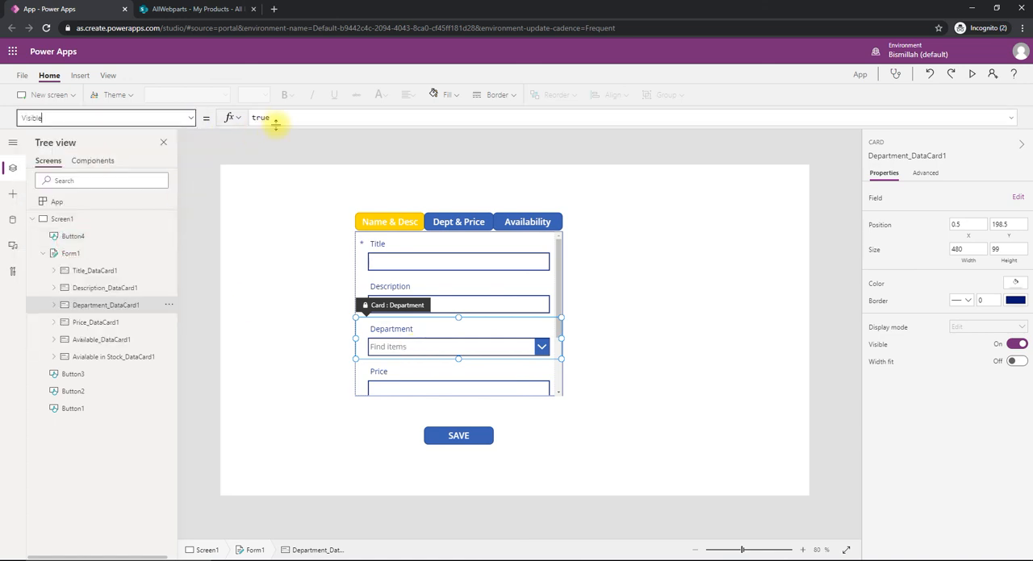
{"action": "double_click", "coordinate": [274, 119]}
{"action": "key", "text": "ctrl+v"}
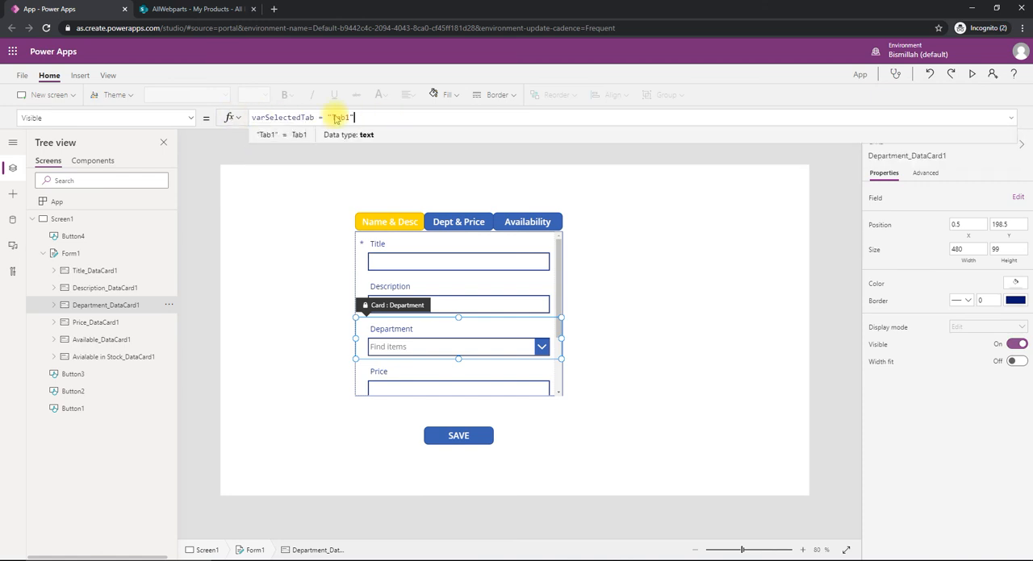
{"action": "key", "text": "BackSpace"}
{"action": "type", "text": "2"}
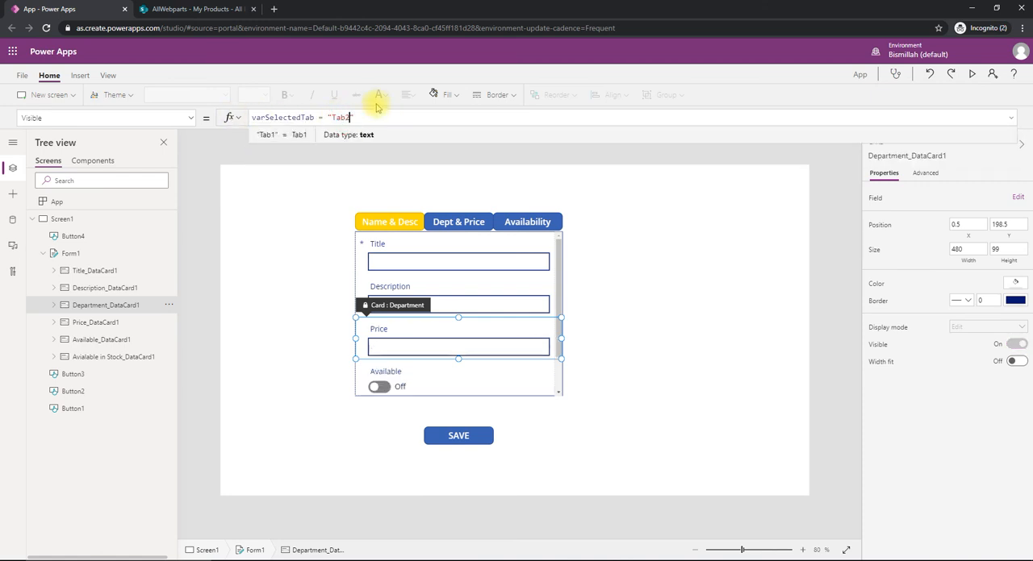
- Set the Visible property of the Price card to varSelectedTab = "Tab2"
{"action": "left_click", "coordinate": [104, 322]}
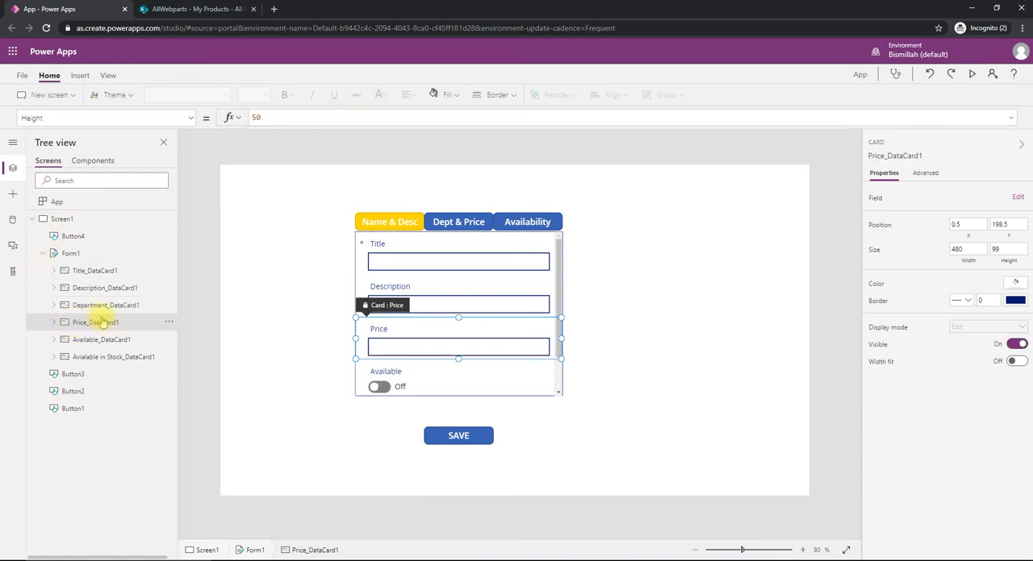
{"action": "left_click", "coordinate": [190, 119]}
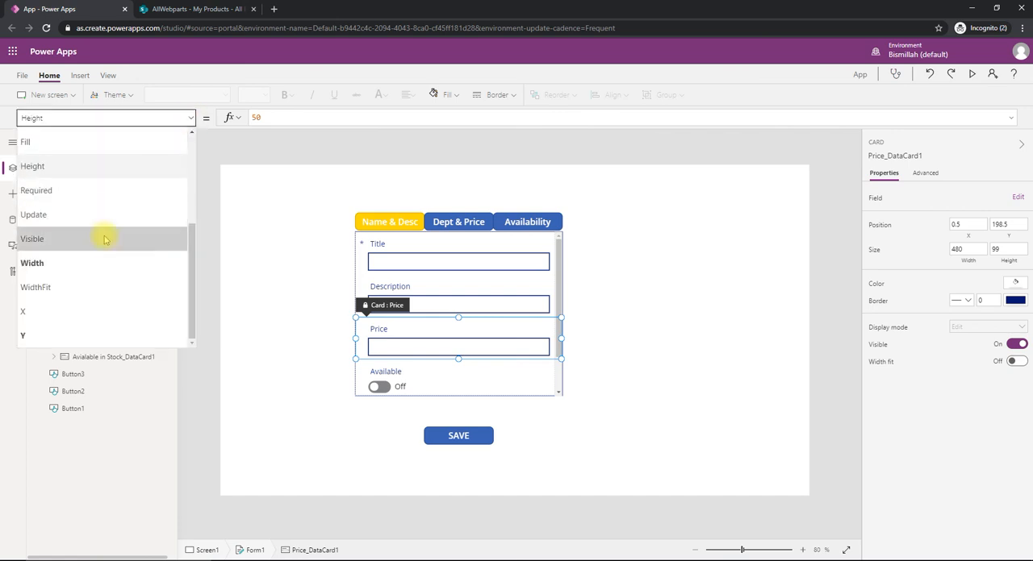
{"action": "left_click", "coordinate": [32, 239]}
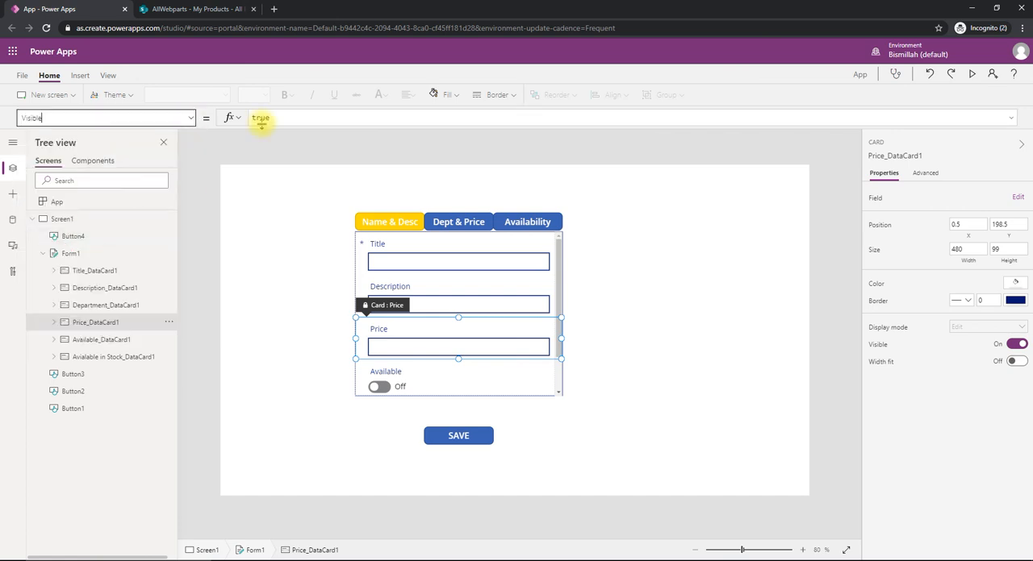
{"action": "double_click", "coordinate": [259, 118]}
{"action": "key", "text": "ctrl+v"}
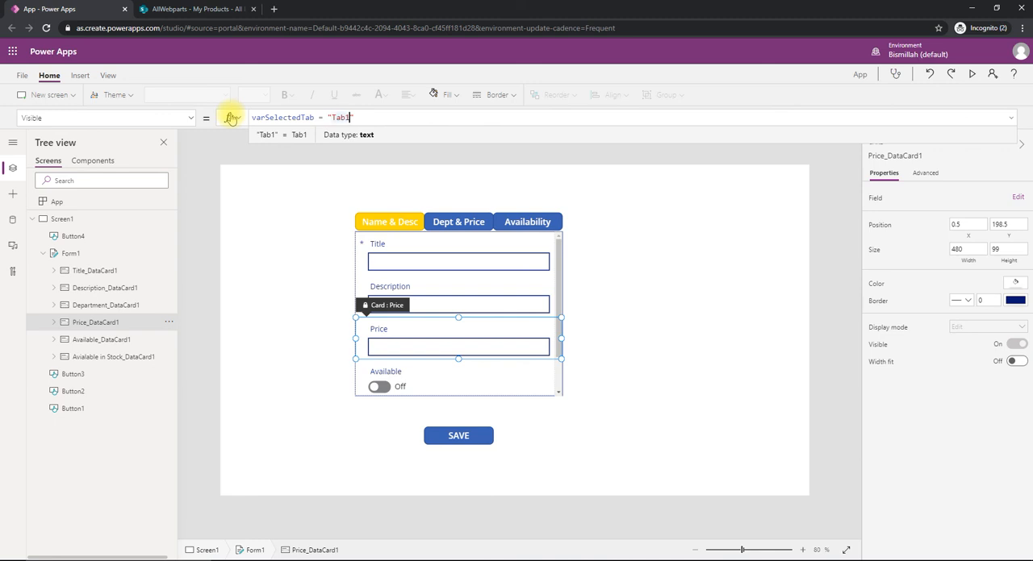
- Set the Visible property of the Available card to varSelectedTab = "Tab3"
{"action": "left_click", "coordinate": [89, 340]}
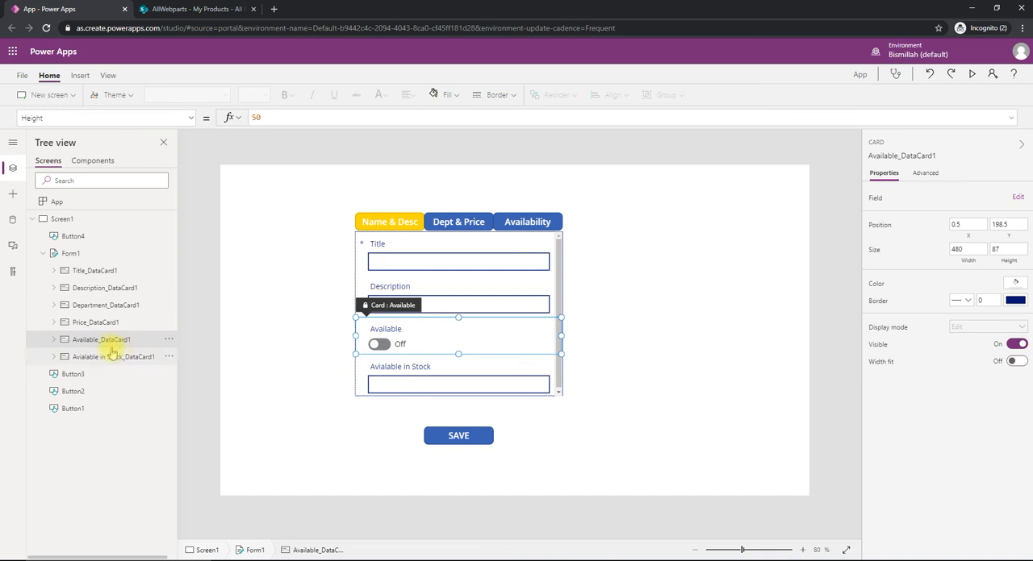
{"action": "left_click", "coordinate": [194, 118]}
{"action": "left_click", "coordinate": [99, 239]}
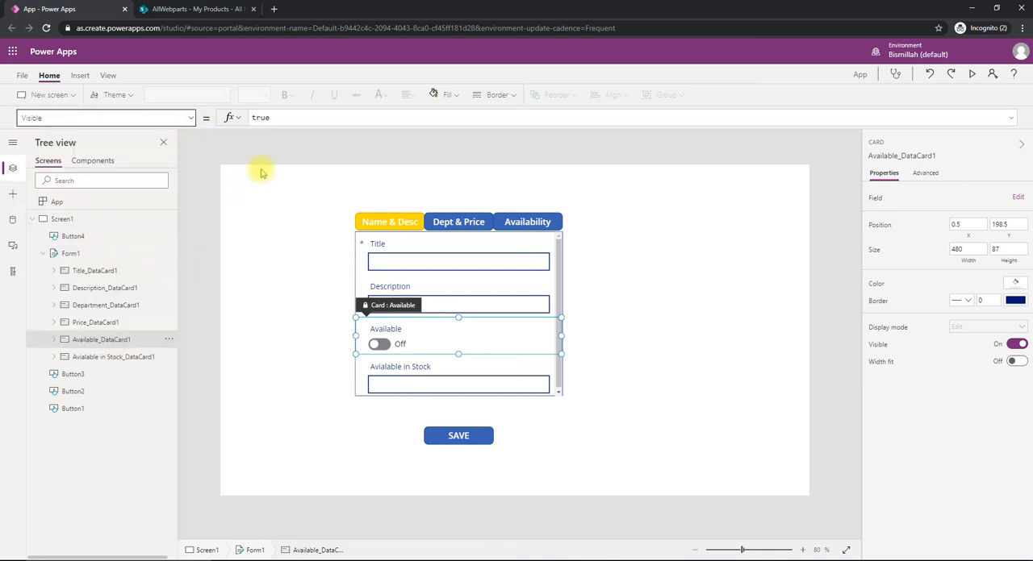
{"action": "left_click", "coordinate": [276, 119]}
{"action": "key", "text": "ctrl+a"}
{"action": "key", "text": "ctrl+v"}
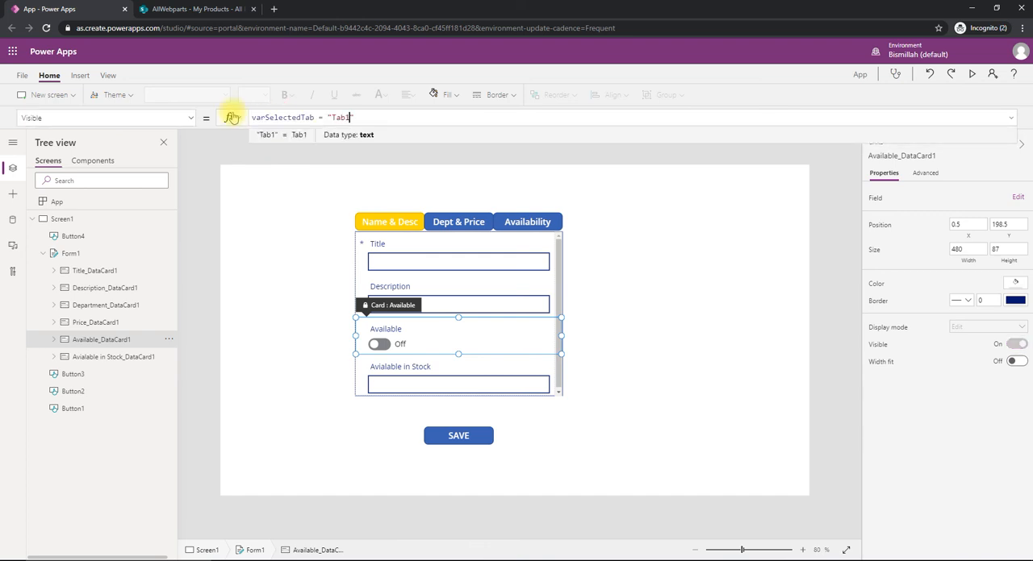
{"action": "key", "text": "Left"}
{"action": "key", "text": "BackSpace"}
{"action": "type", "text": "3"}
- Set the Visible property of the Avialable in Stock card to varSelectedTab = "Tab3"
{"action": "left_click", "coordinate": [75, 353]}
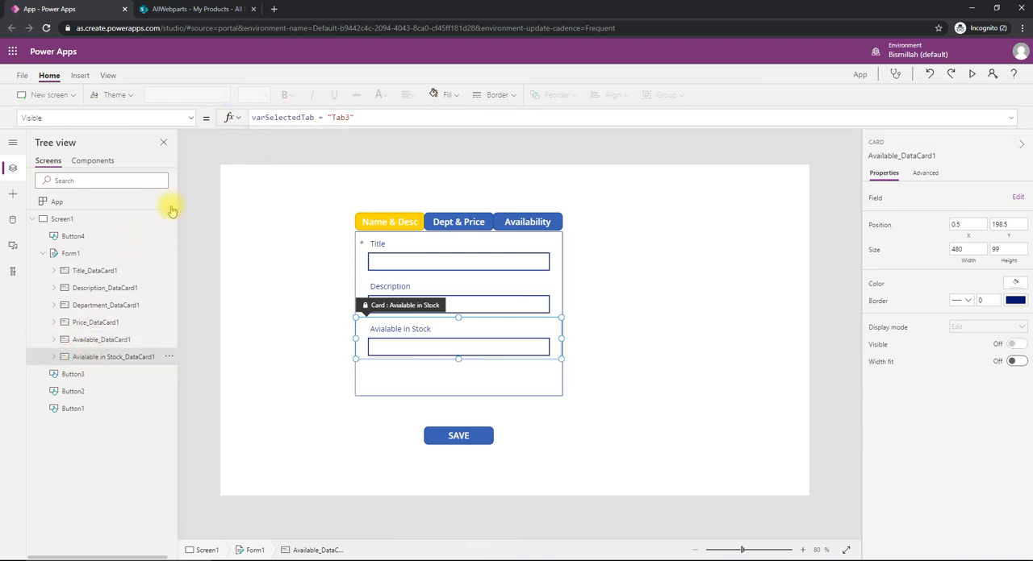
{"action": "left_click", "coordinate": [192, 119]}
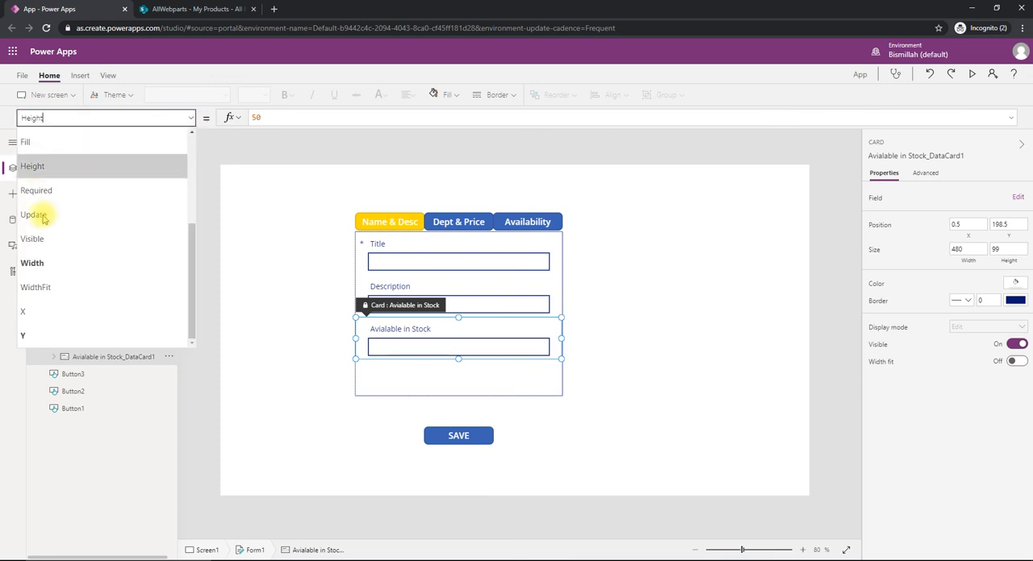
{"action": "left_click", "coordinate": [53, 237]}
{"action": "left_click_drag", "start_coordinate": [277, 120], "coordinate": [234, 119]}
{"action": "type", "text": "varSelectedTab = \"Tab1\""}
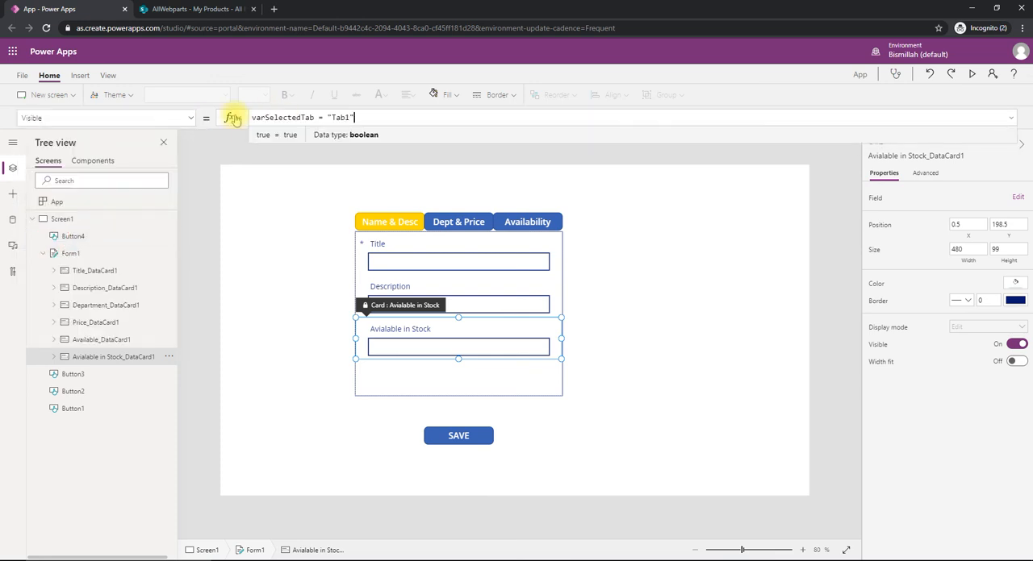
{"action": "key", "text": "BackSpace"}
{"action": "type", "text": "3"}
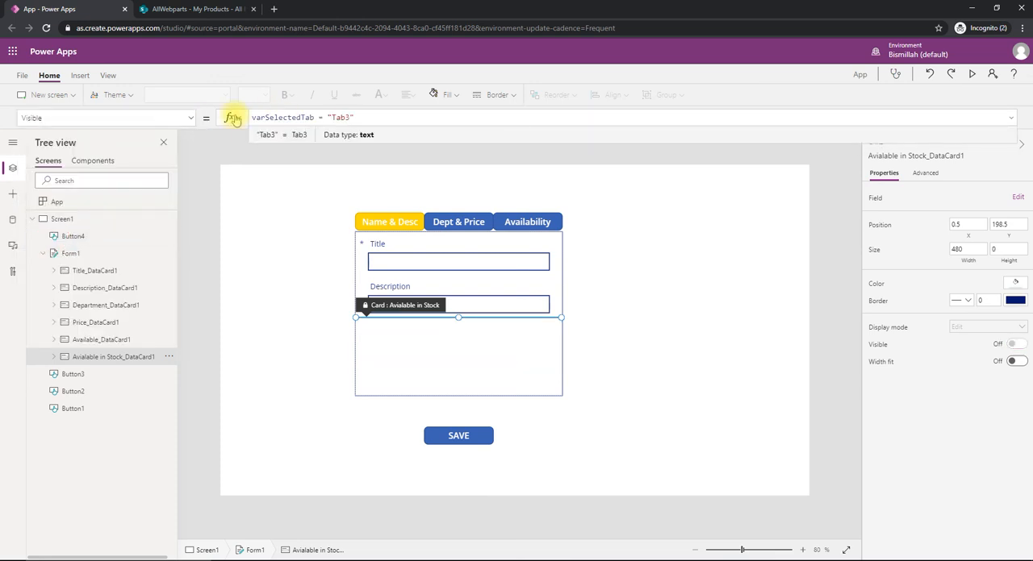
{"action": "left_click", "coordinate": [634, 333]}
- Shorten Form1 to a height of about 329 and move the SAVE button up beneath it to about X 488, Y 560
{"action": "left_click", "coordinate": [516, 368]}
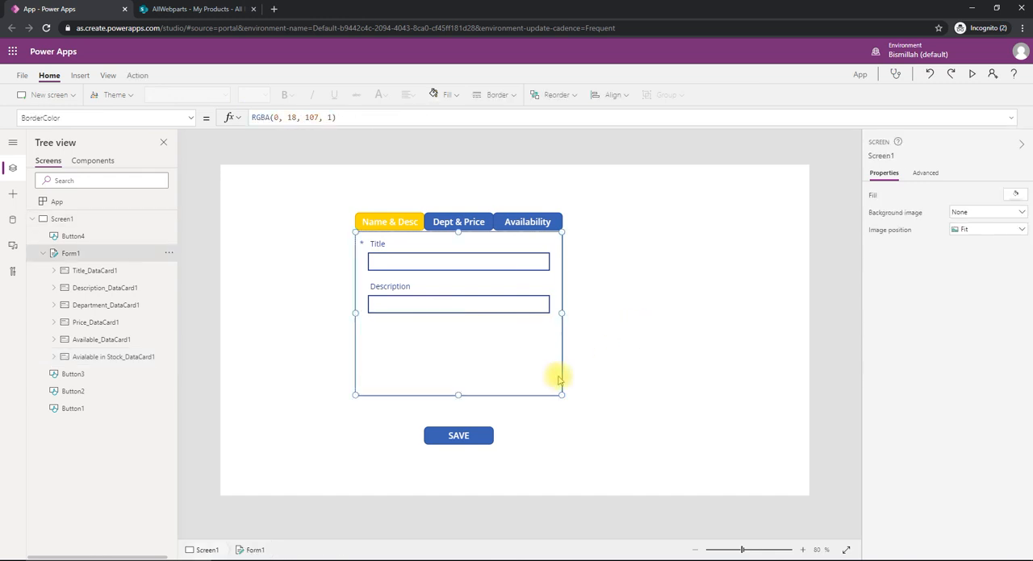
{"action": "left_click_drag", "start_coordinate": [457, 395], "coordinate": [461, 370]}
{"action": "left_click", "coordinate": [459, 435]}
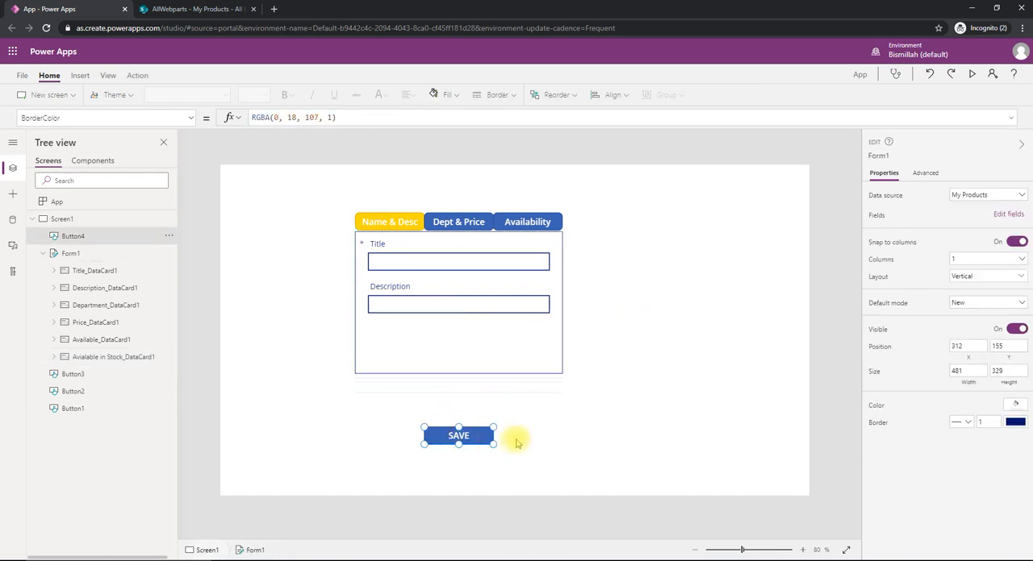
{"action": "left_click_drag", "start_coordinate": [476, 437], "coordinate": [482, 416]}
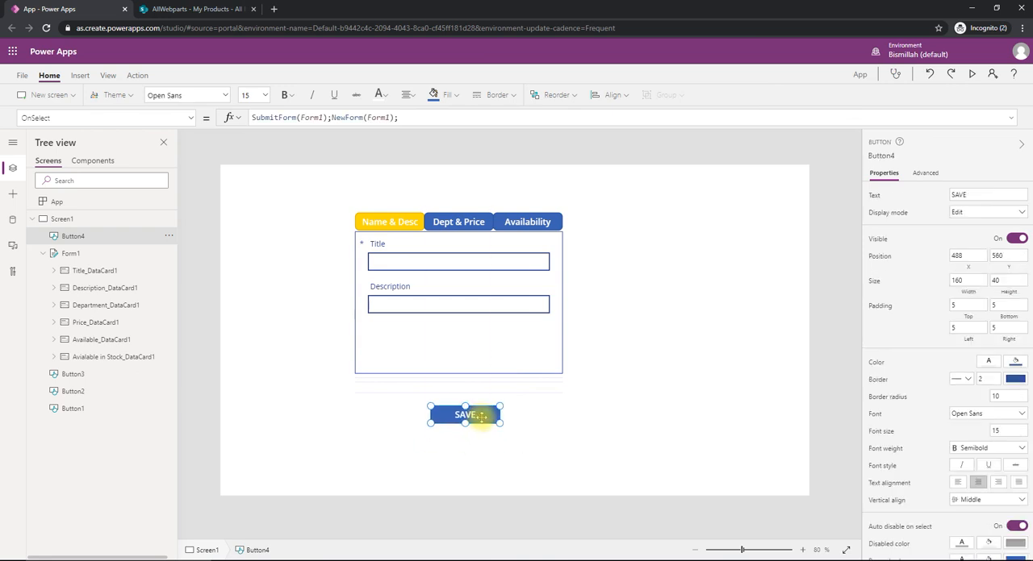
{"action": "left_click", "coordinate": [540, 426]}
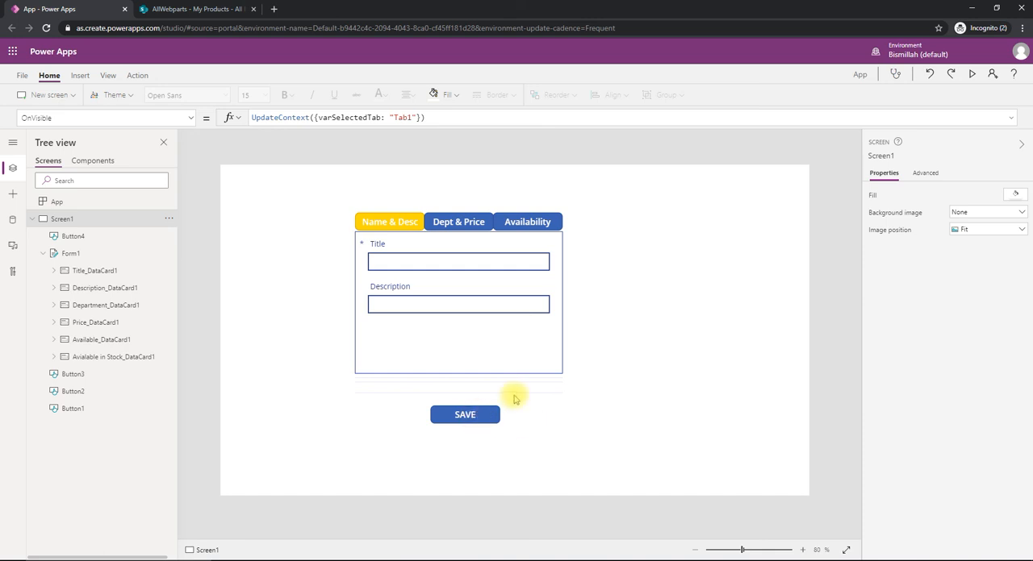
- Preview the app and switch repeatedly among the Name & Desc, Dept & Price and Availability tabs to check which fields each one shows
{"action": "left_click", "coordinate": [971, 74]}
{"action": "left_click", "coordinate": [403, 135]}
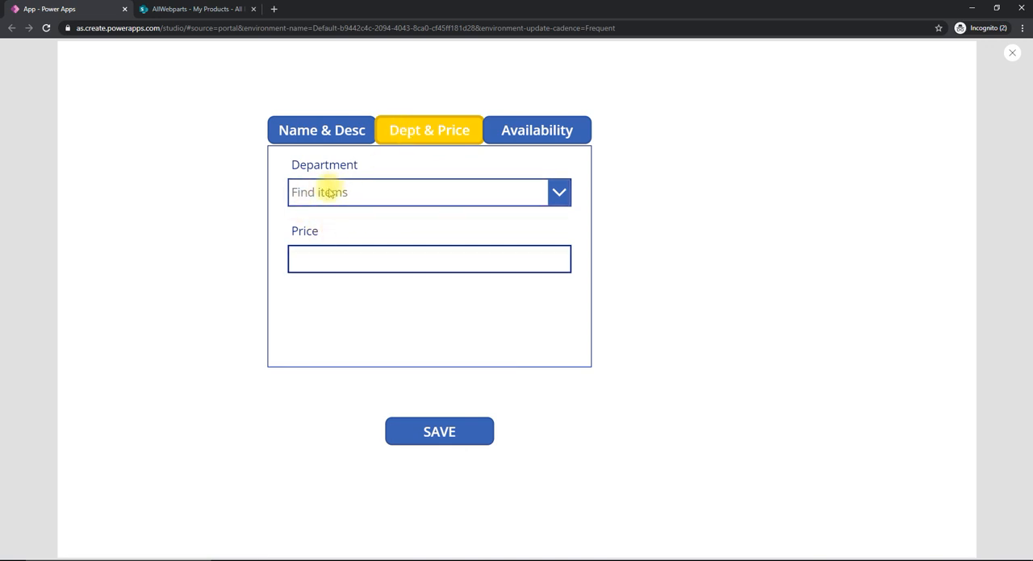
{"action": "left_click", "coordinate": [516, 134]}
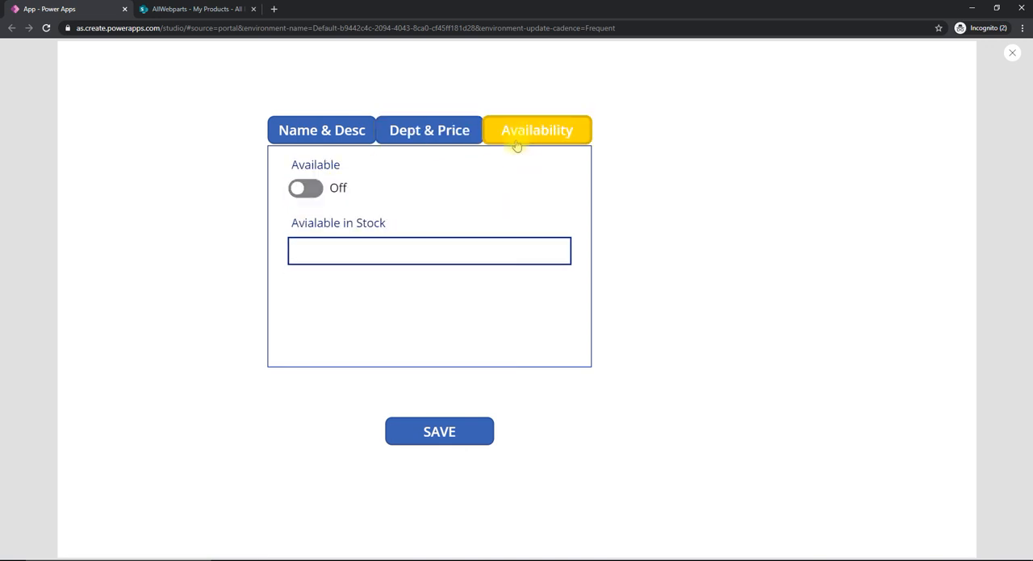
{"action": "left_click", "coordinate": [330, 129]}
{"action": "left_click", "coordinate": [465, 140]}
{"action": "left_click", "coordinate": [525, 130]}
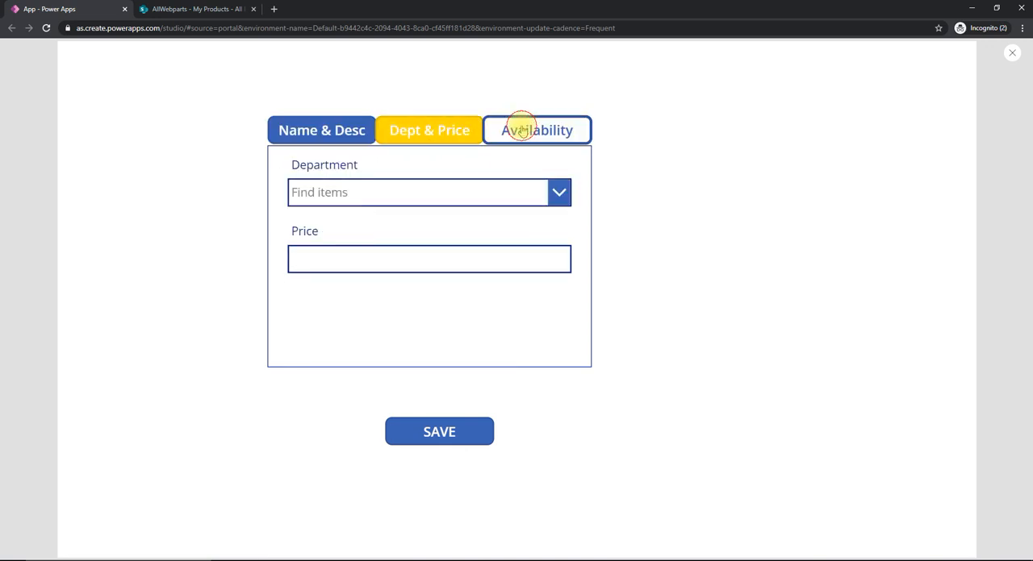
{"action": "left_click", "coordinate": [418, 132]}
{"action": "left_click", "coordinate": [338, 131]}
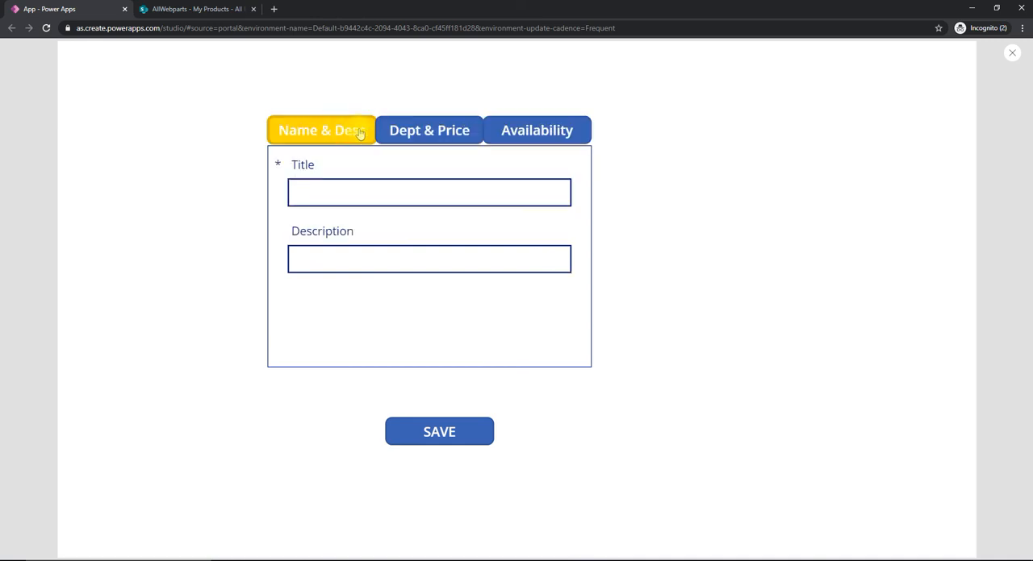
{"action": "left_click", "coordinate": [401, 132]}
{"action": "left_click", "coordinate": [510, 134]}
{"action": "left_click", "coordinate": [390, 132]}
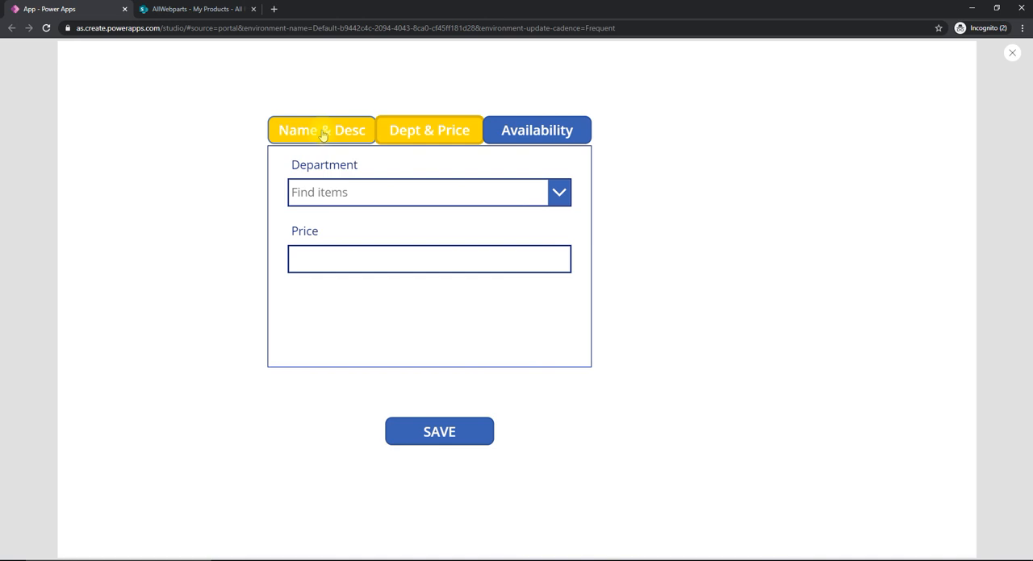
{"action": "left_click", "coordinate": [323, 134]}
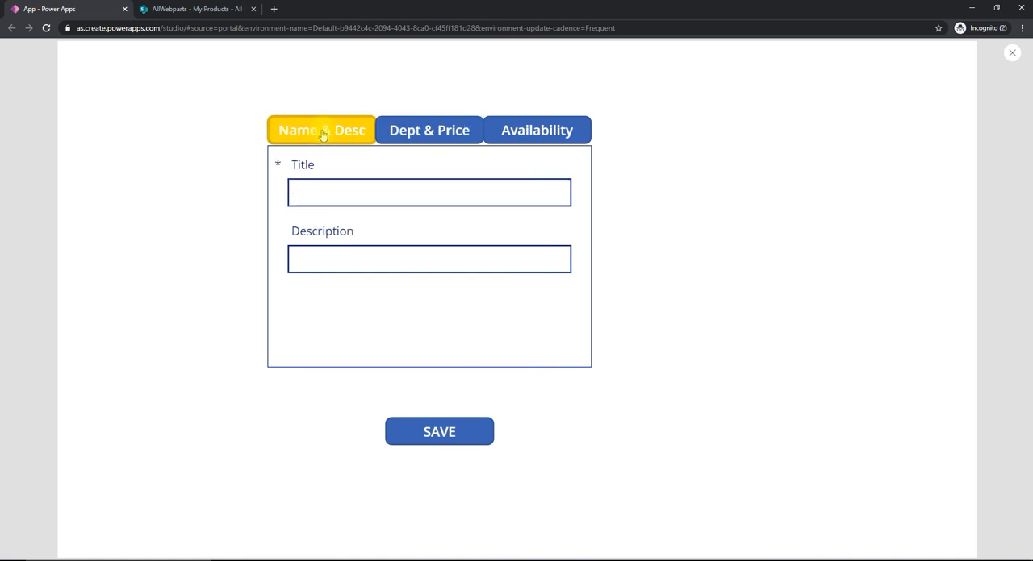
{"action": "left_click", "coordinate": [436, 135]}
{"action": "left_click", "coordinate": [532, 143]}
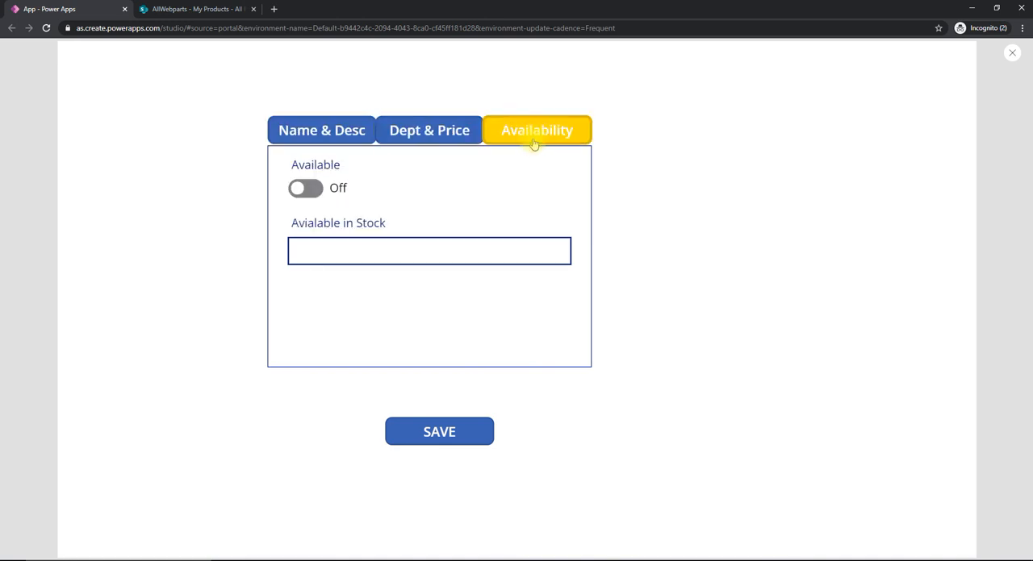
{"action": "left_click", "coordinate": [419, 136]}
{"action": "left_click", "coordinate": [336, 133]}
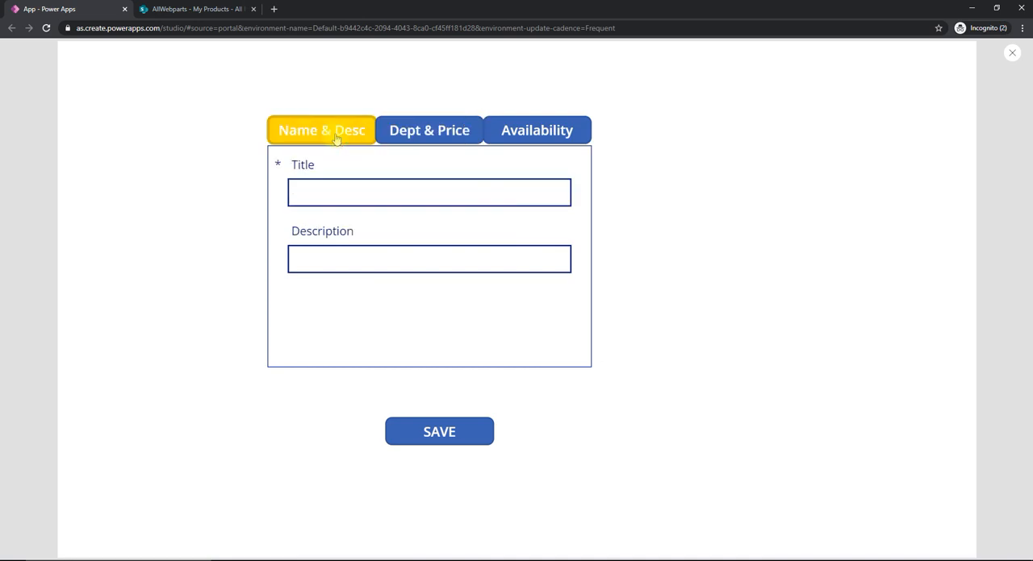
- Fill in a new product with the title Apple Watch and the description Series 5
{"action": "left_click", "coordinate": [417, 198]}
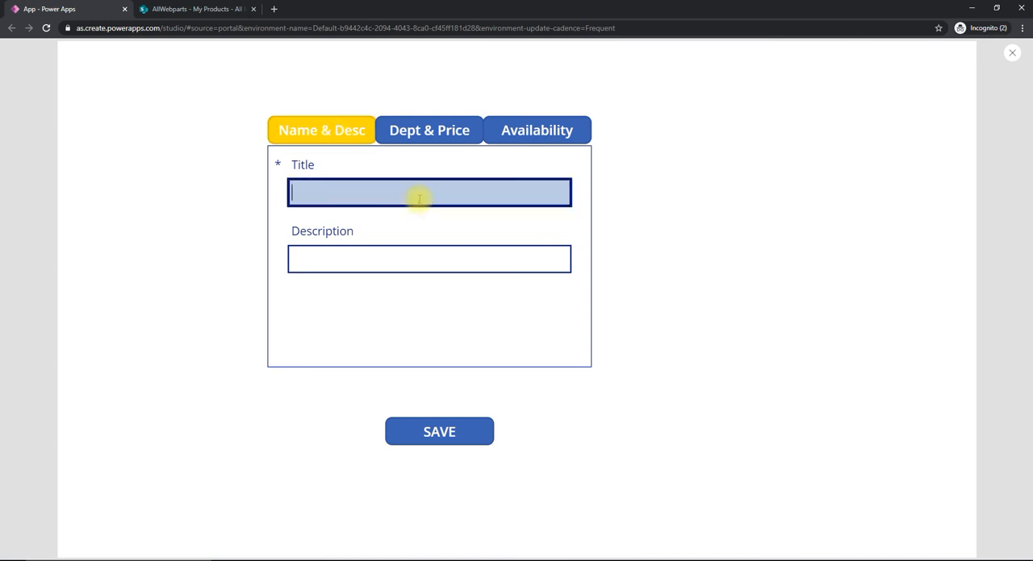
{"action": "type", "text": "Apple Watch"}
{"action": "key", "text": "Tab"}
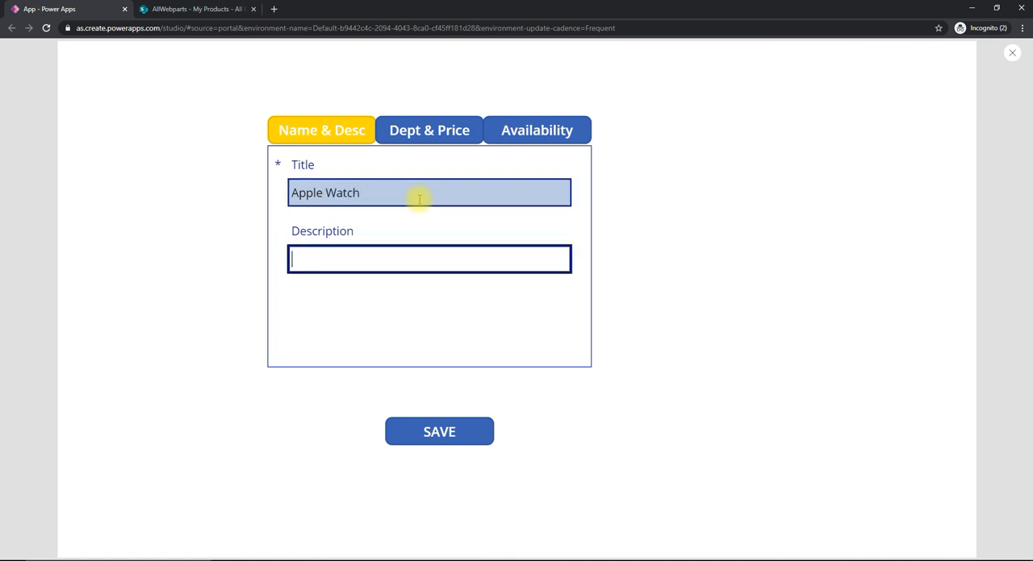
{"action": "type", "text": "Series 5"}
- On the Dept & Price tab, set the department to Electronics and the price to 399
{"action": "left_click", "coordinate": [418, 138]}
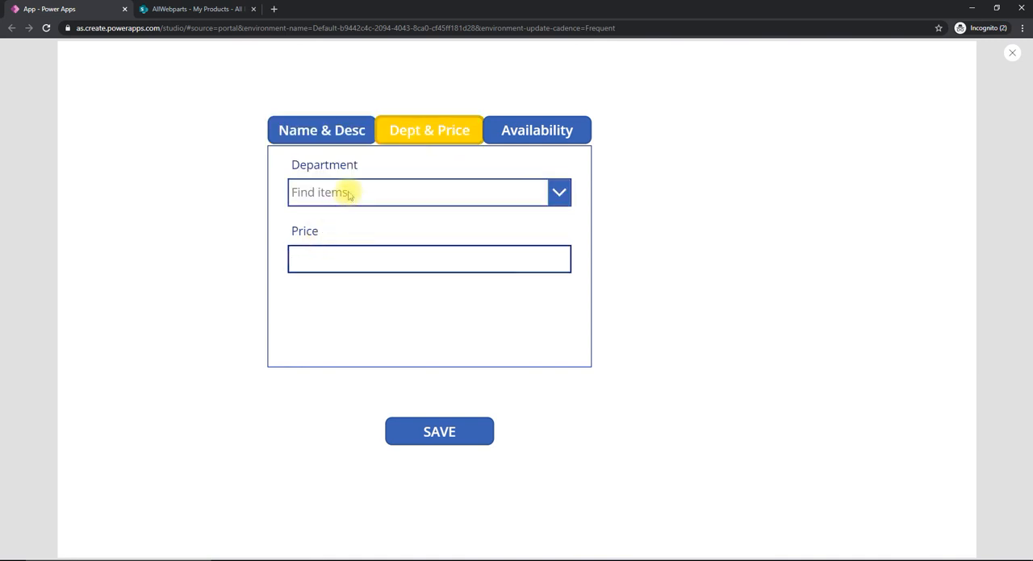
{"action": "left_click", "coordinate": [296, 193]}
{"action": "left_click", "coordinate": [348, 270]}
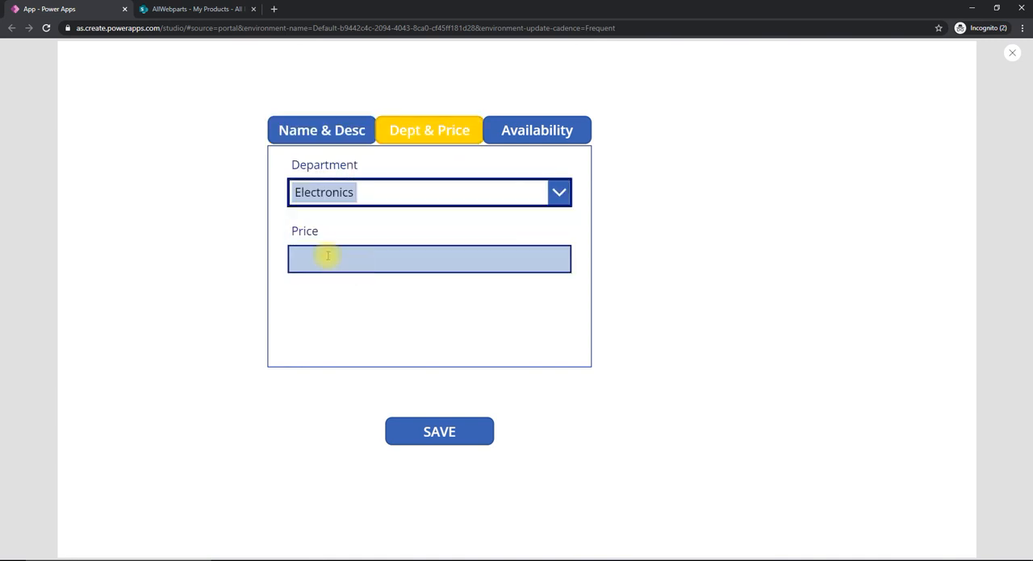
{"action": "left_click", "coordinate": [337, 256]}
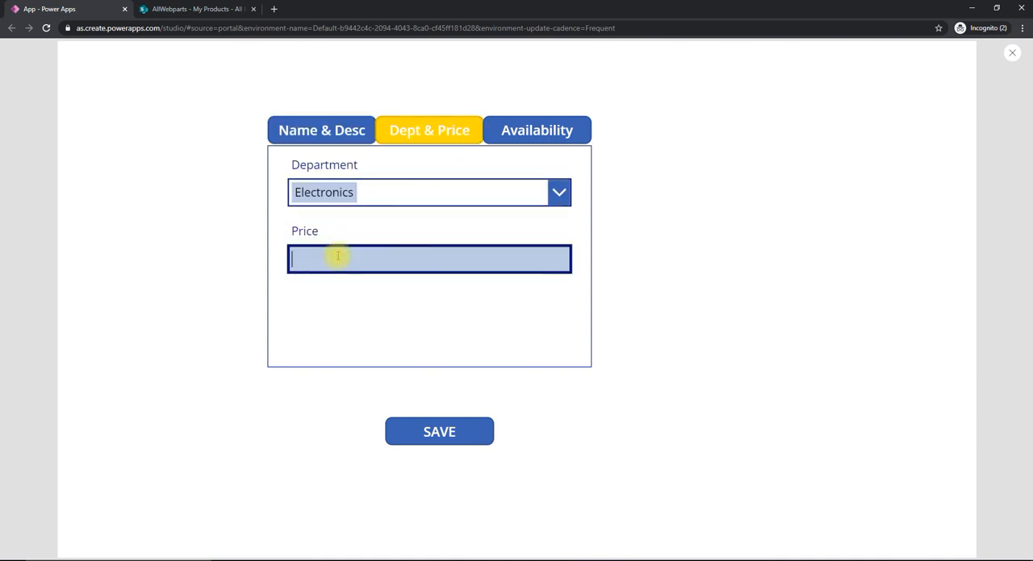
{"action": "type", "text": "399"}
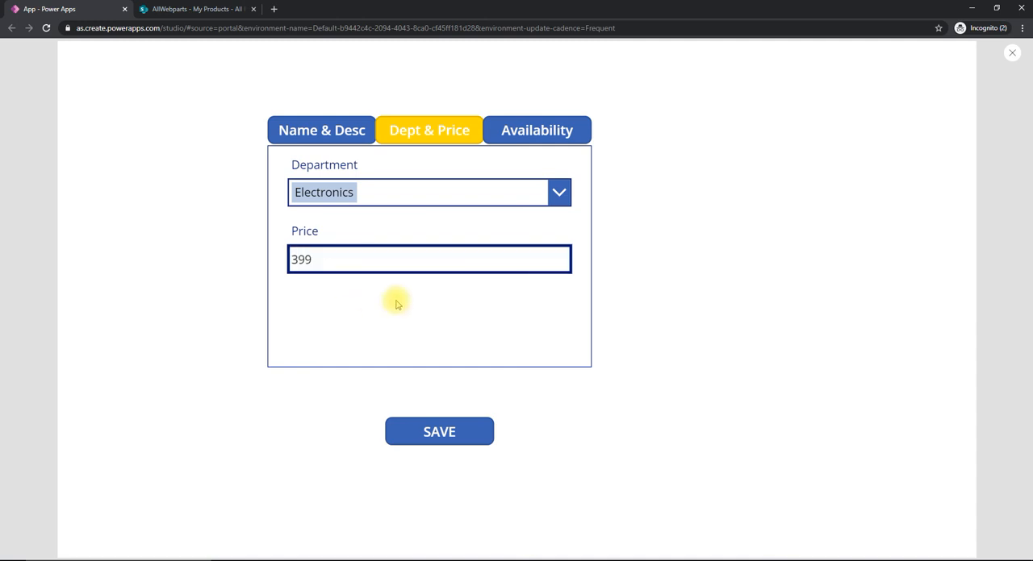
- On the Availability tab, turn Available on, set the stock quantity to 5 and save the product
{"action": "left_click", "coordinate": [534, 136]}
{"action": "left_click", "coordinate": [326, 188]}
{"action": "left_click", "coordinate": [333, 259]}
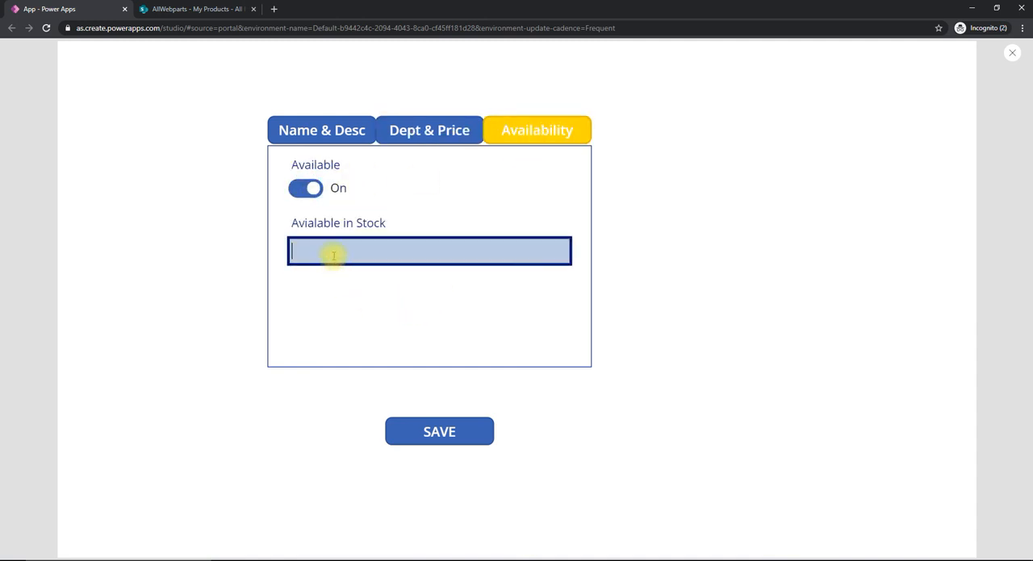
{"action": "type", "text": "5"}
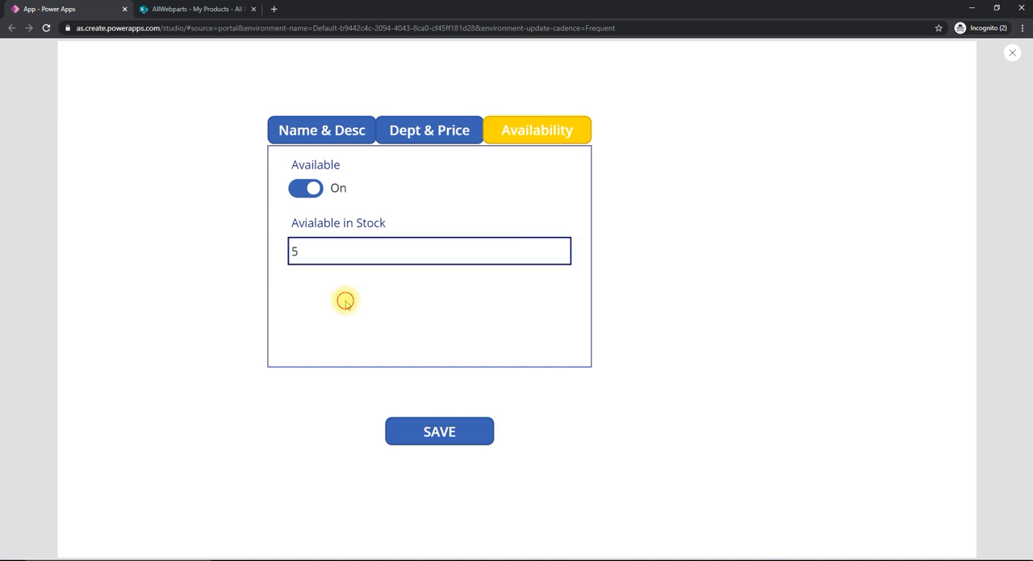
{"action": "left_click", "coordinate": [428, 433]}
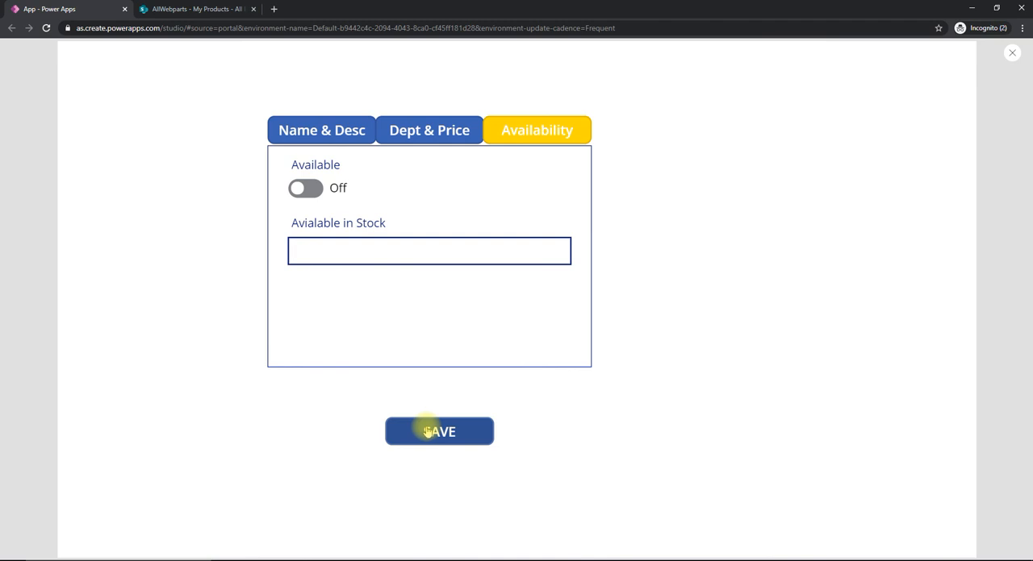
- Go through the three form tabs to check their fields after saving, finishing on Name & Desc
{"action": "left_click", "coordinate": [345, 140]}
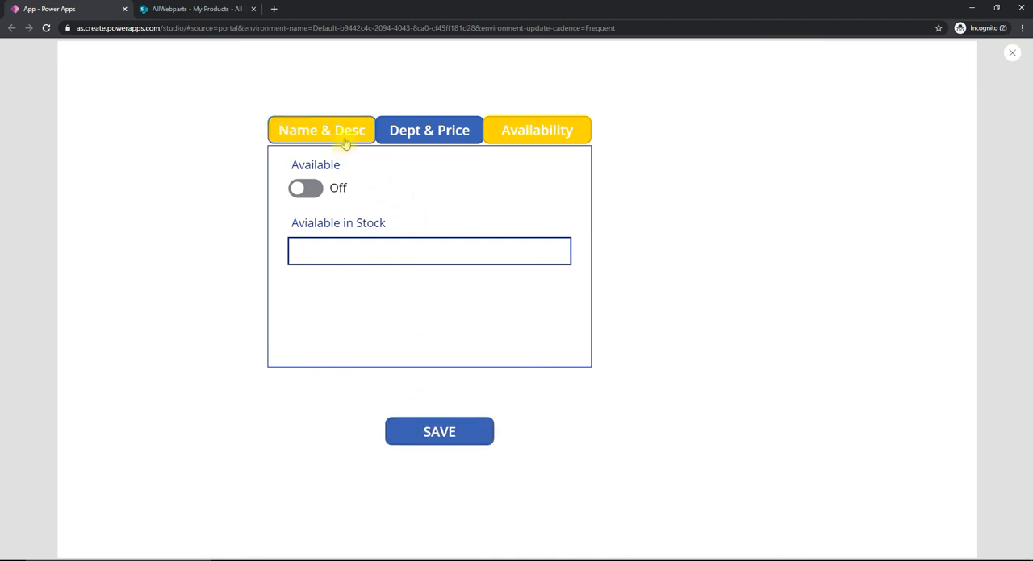
{"action": "left_click", "coordinate": [345, 142]}
{"action": "left_click", "coordinate": [415, 143]}
{"action": "left_click", "coordinate": [500, 143]}
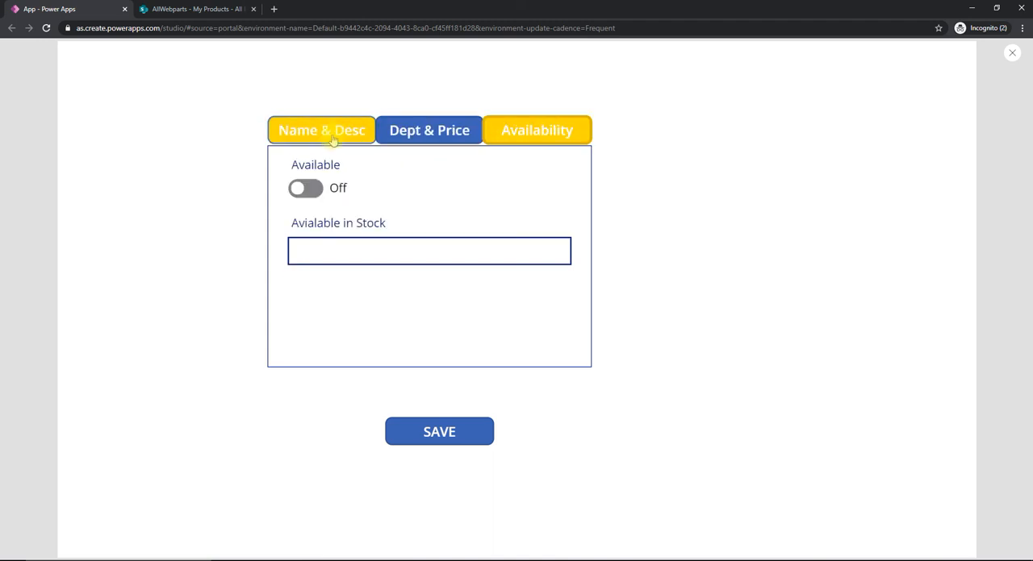
{"action": "left_click", "coordinate": [332, 141]}
- Check the Apple Watch item in the SharePoint My Products list, and return to Power Apps and exit the preview
{"action": "left_click", "coordinate": [216, 9]}
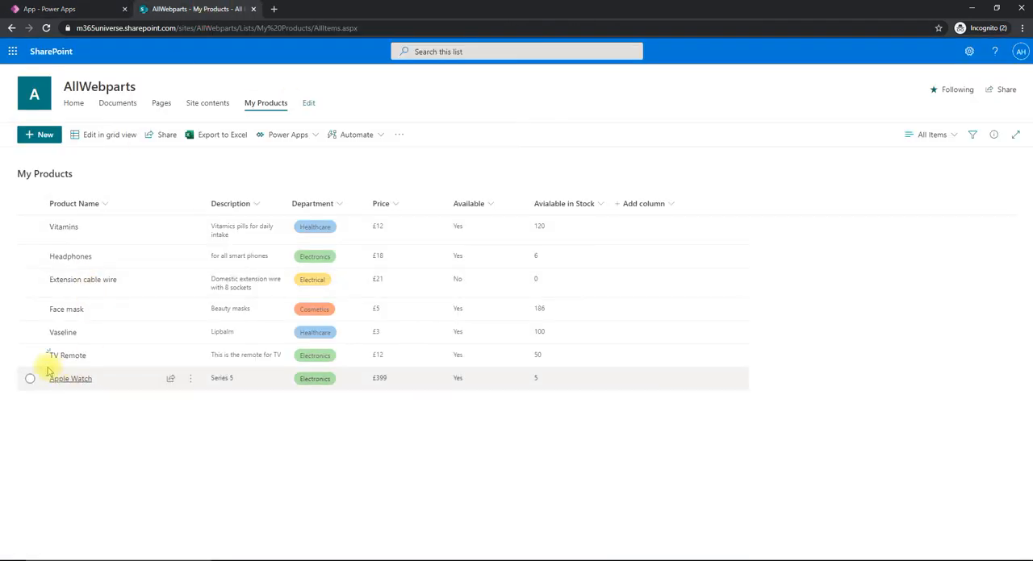
{"action": "left_click", "coordinate": [30, 380]}
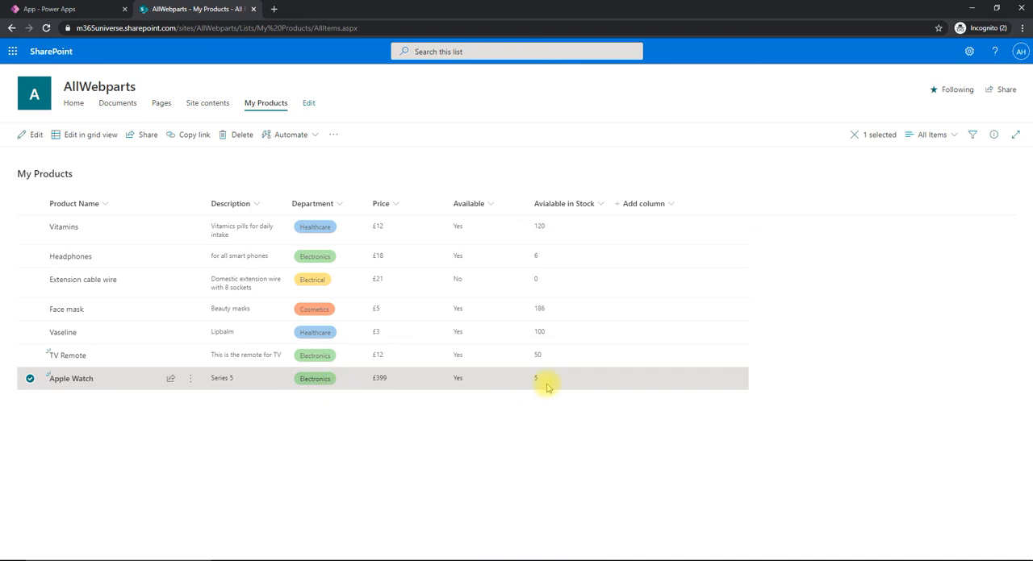
{"action": "left_click", "coordinate": [30, 379]}
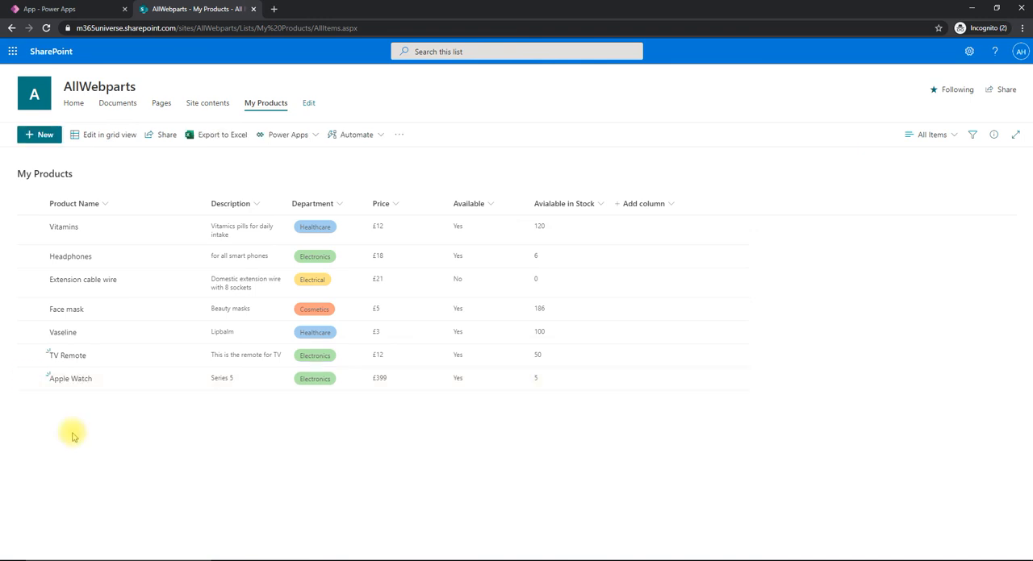
{"action": "left_click", "coordinate": [73, 8]}
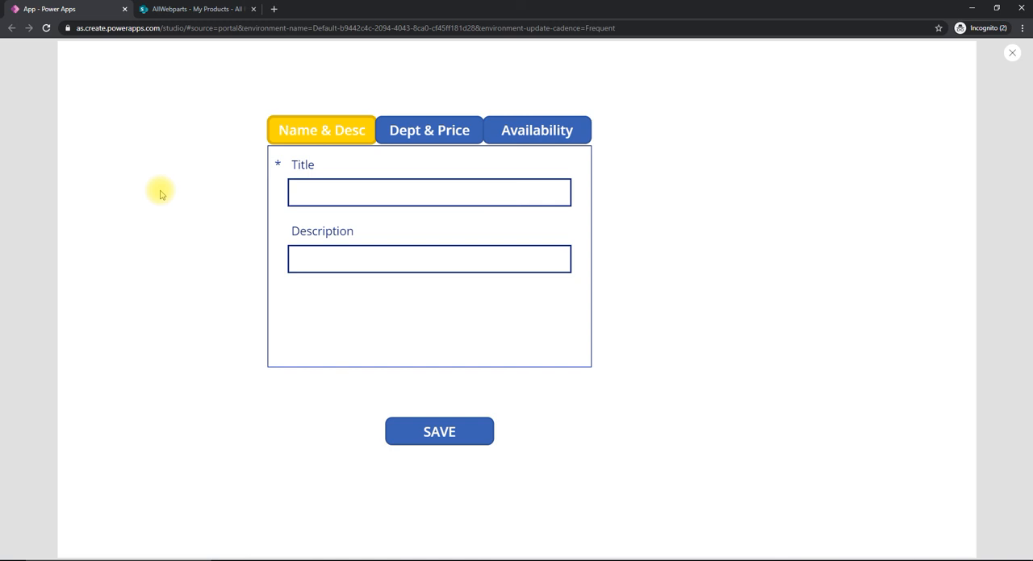
{"action": "key", "text": "Escape"}
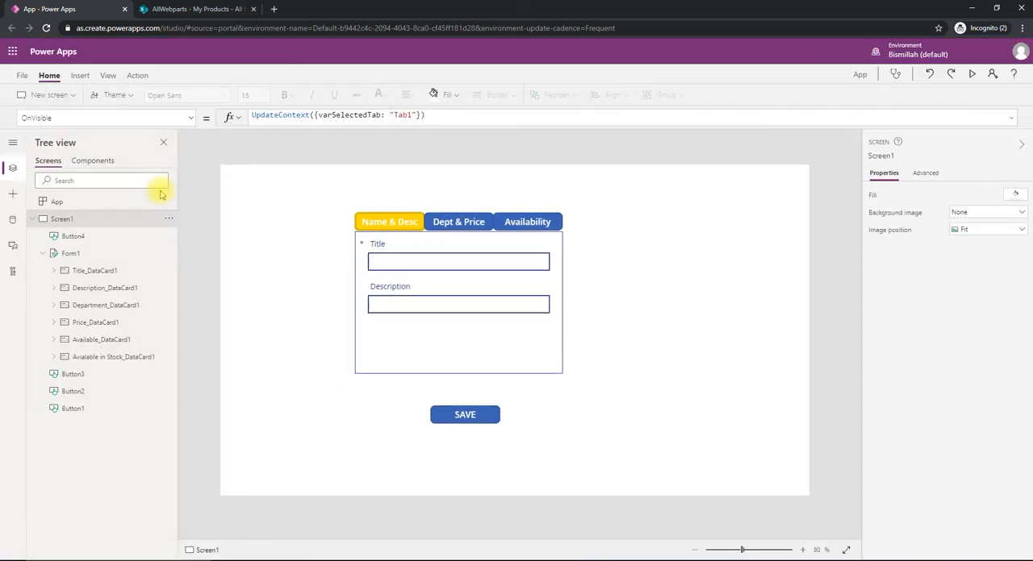